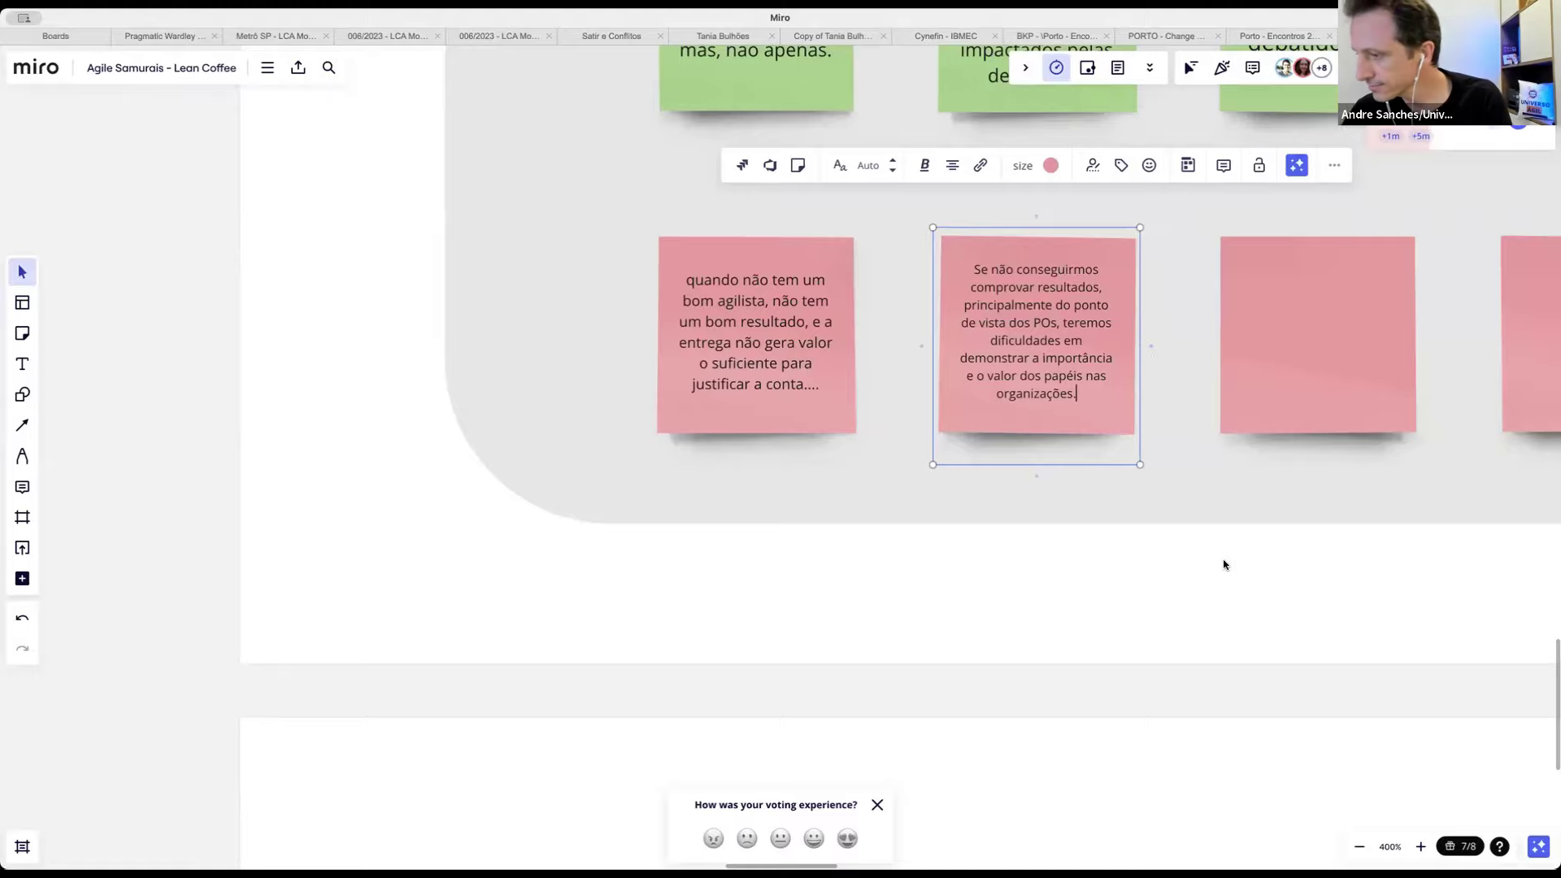
{"action": "scroll", "coordinate": [1194, 525], "scroll_direction": "down", "scroll_amount": 2}
{"action": "scroll", "coordinate": [1195, 526], "scroll_direction": "down", "scroll_amount": 3}
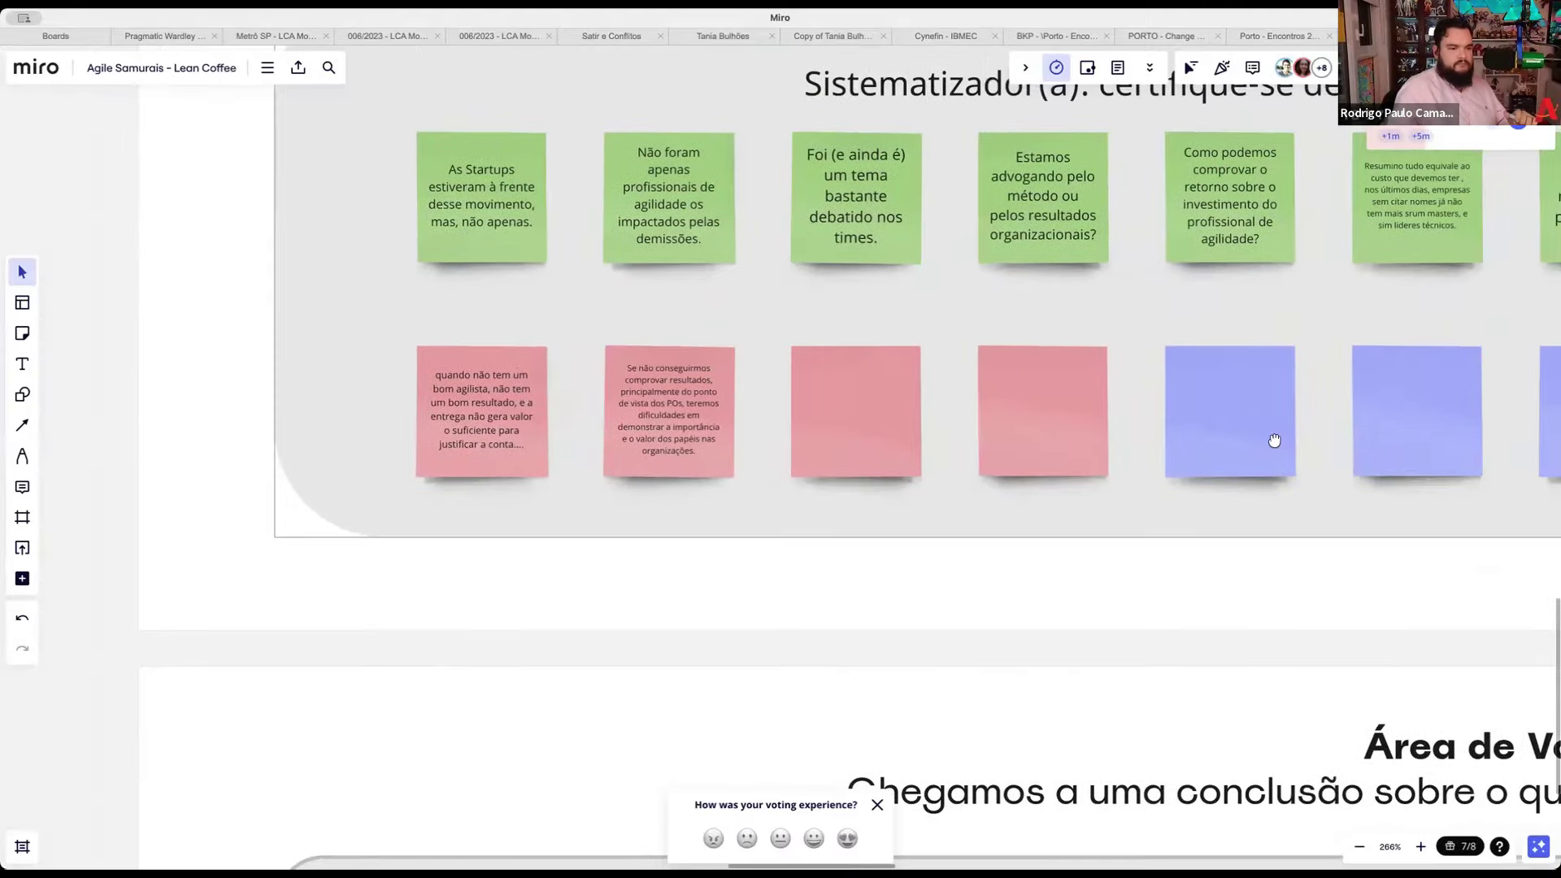
{"action": "left_click", "coordinate": [1430, 476]}
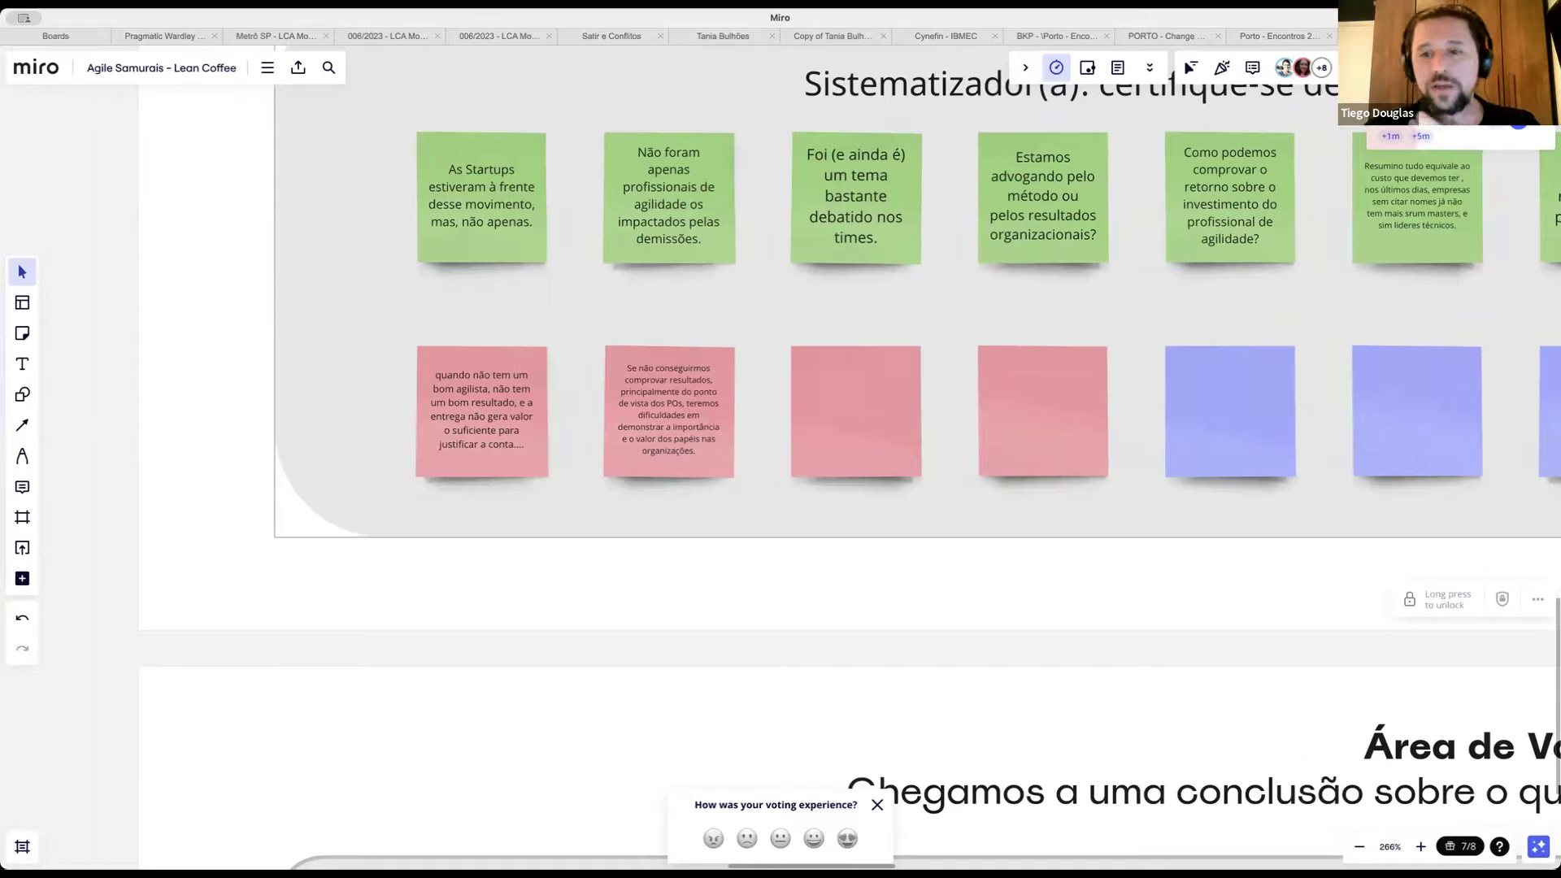
{"action": "scroll", "coordinate": [987, 481], "scroll_direction": "down", "scroll_amount": 5}
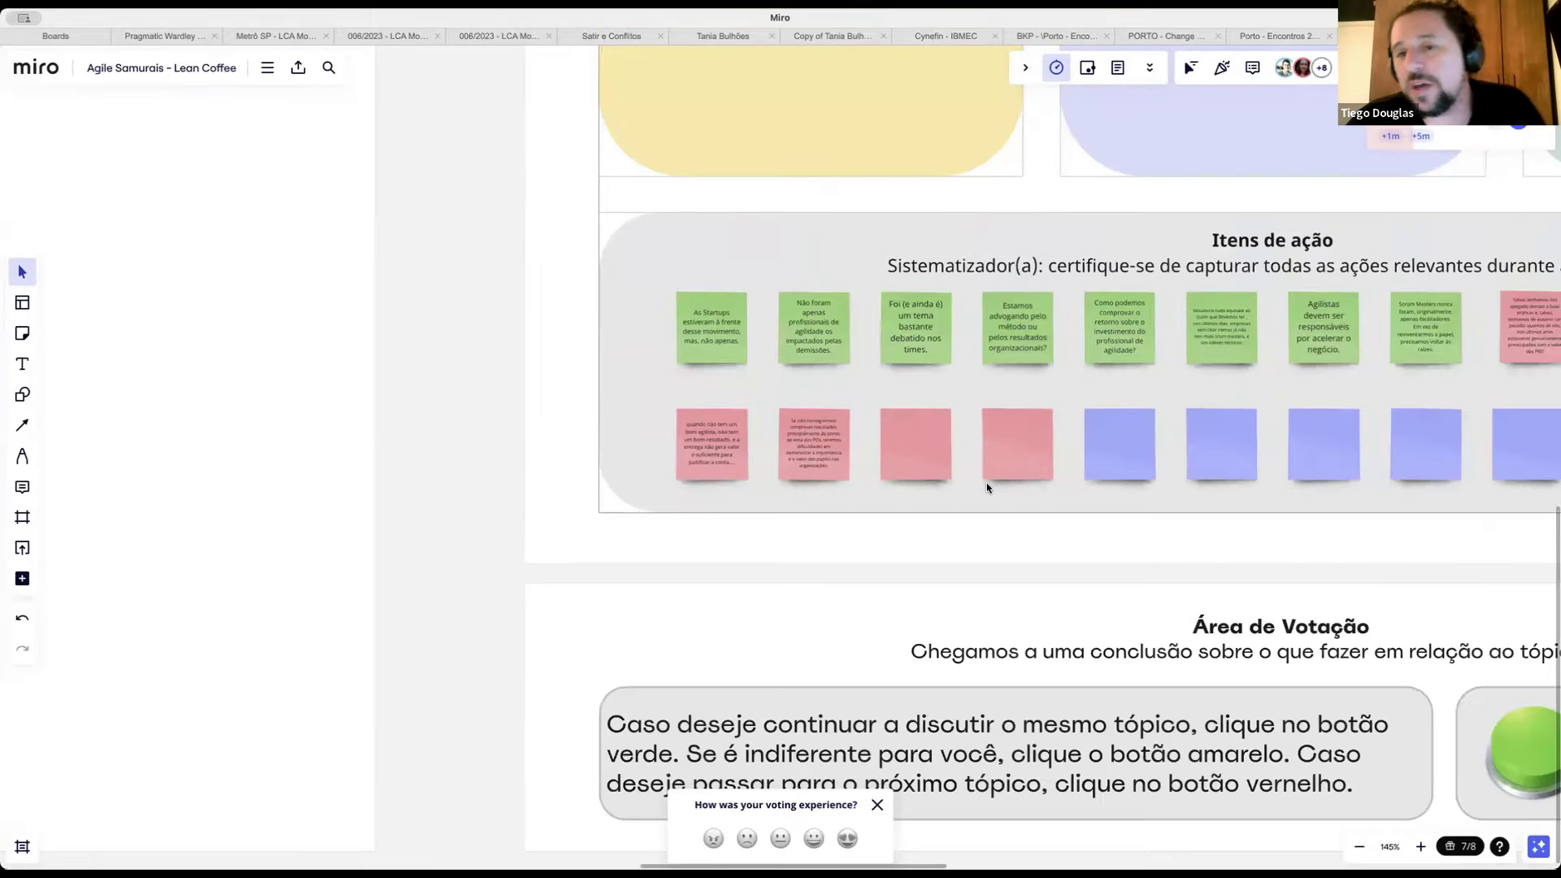
{"action": "scroll", "coordinate": [987, 481], "scroll_direction": "up", "scroll_amount": 2}
{"action": "scroll", "coordinate": [899, 403], "scroll_direction": "down", "scroll_amount": 3}
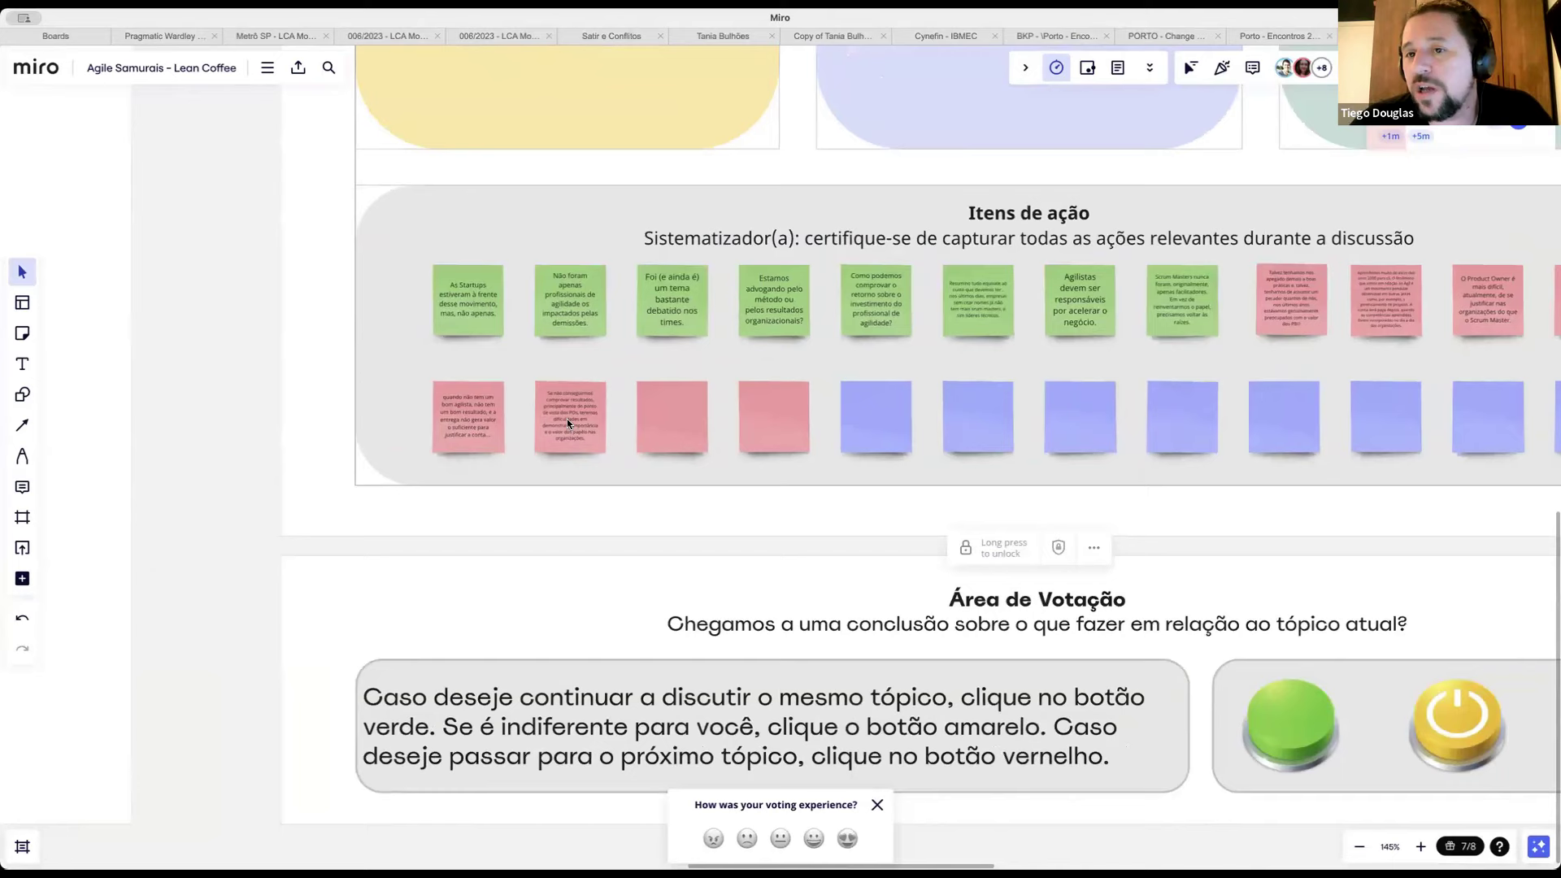
Step: Insert "(não apenas financeiros)" after "resultados" in the pink "Se não conseguirmos comprovar resultados" note
{"action": "scroll", "coordinate": [522, 417], "scroll_direction": "up", "scroll_amount": 10}
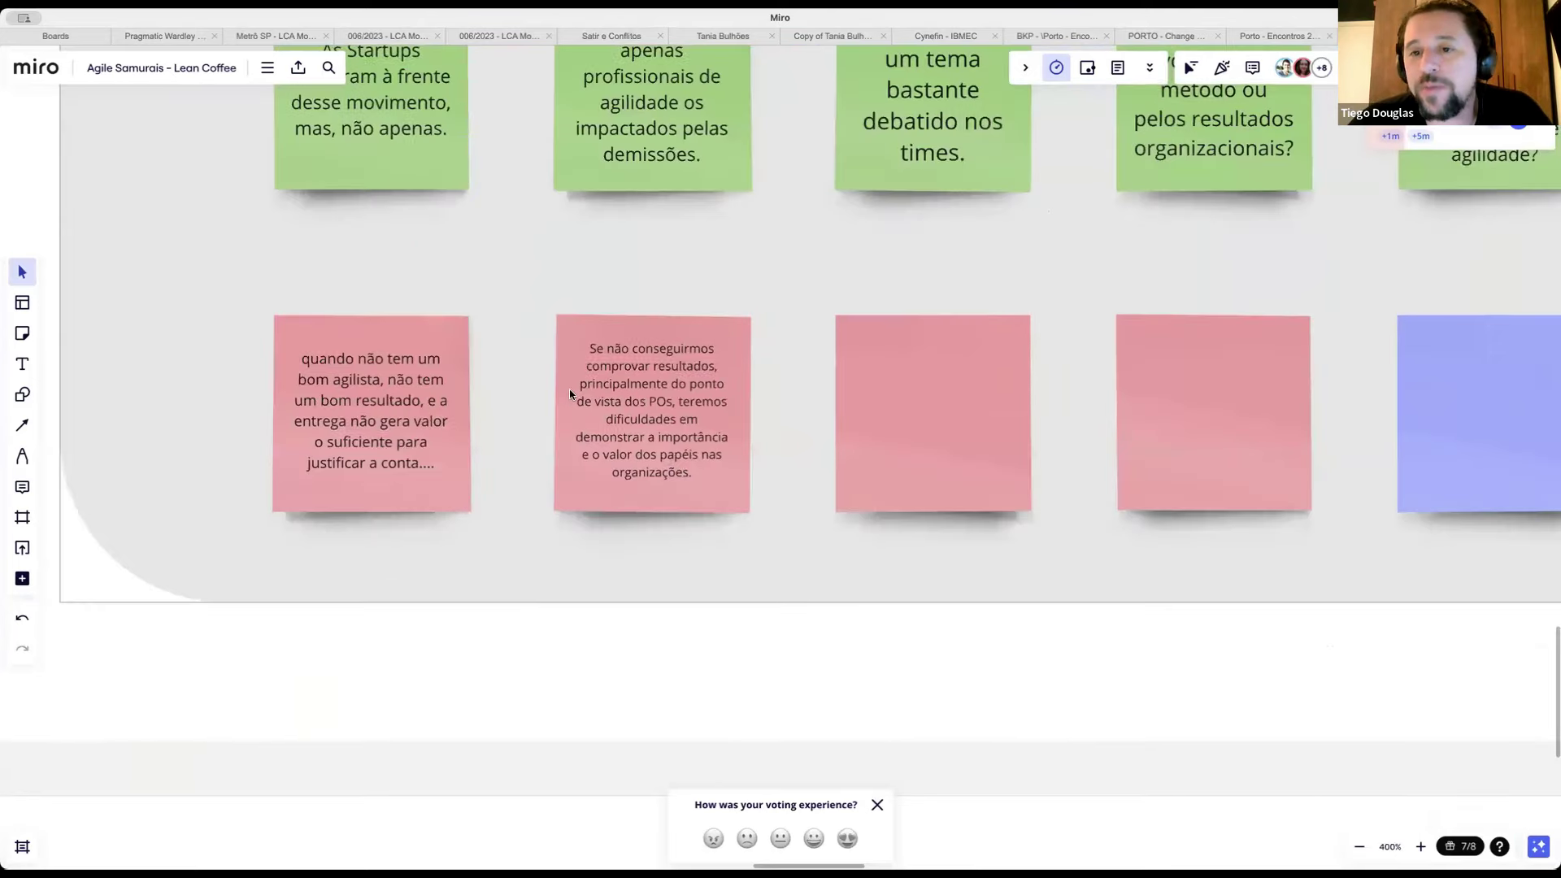
{"action": "double_click", "coordinate": [706, 359]}
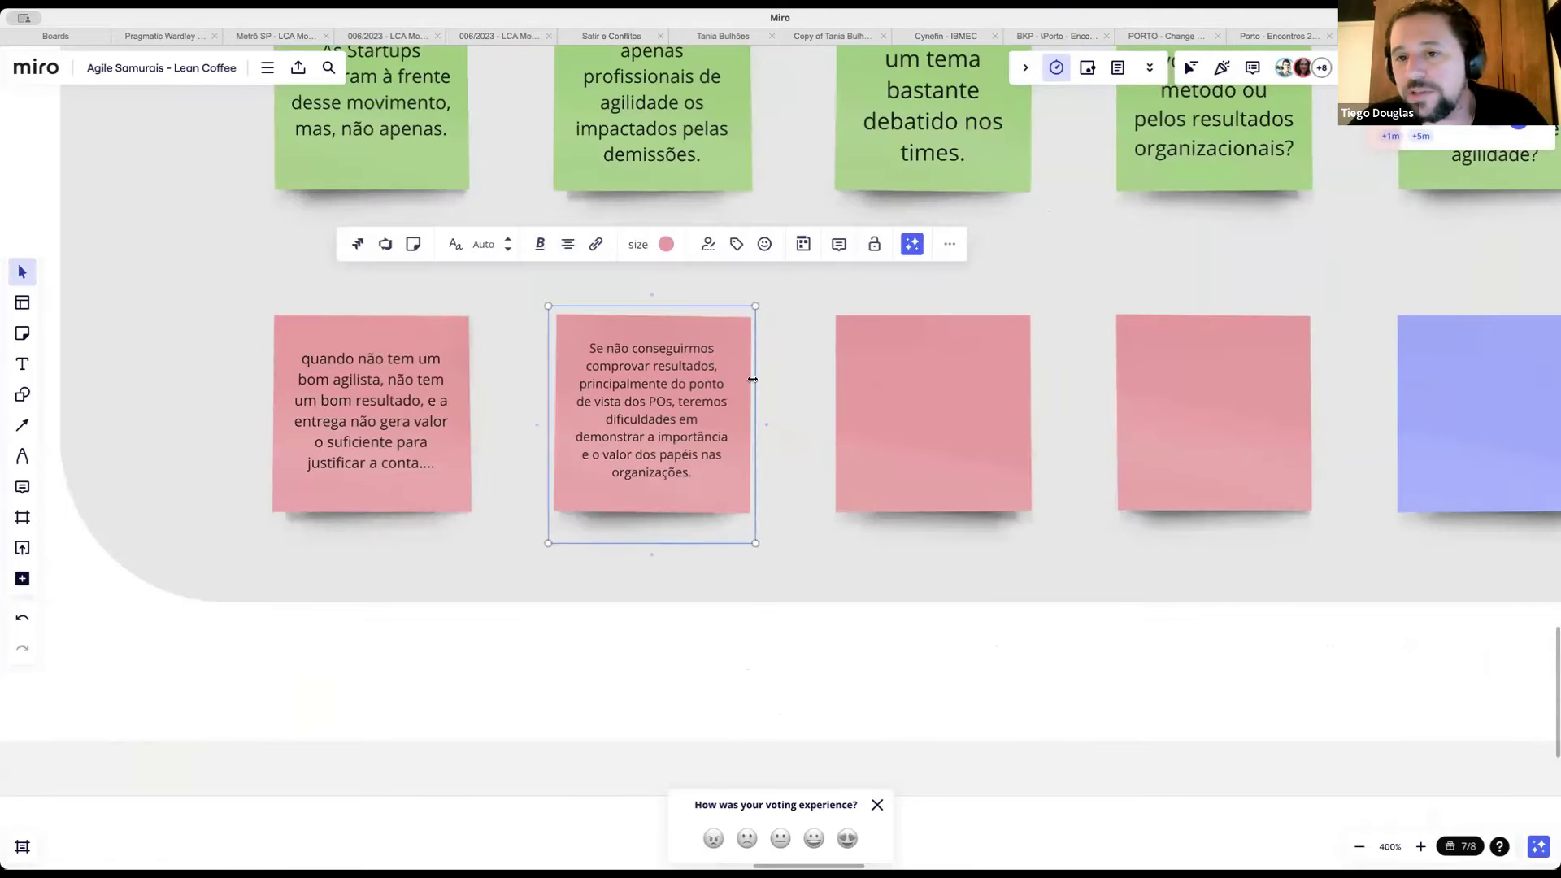
{"action": "key", "text": "BackSpace"}
{"action": "type", "text": "(não ap"}
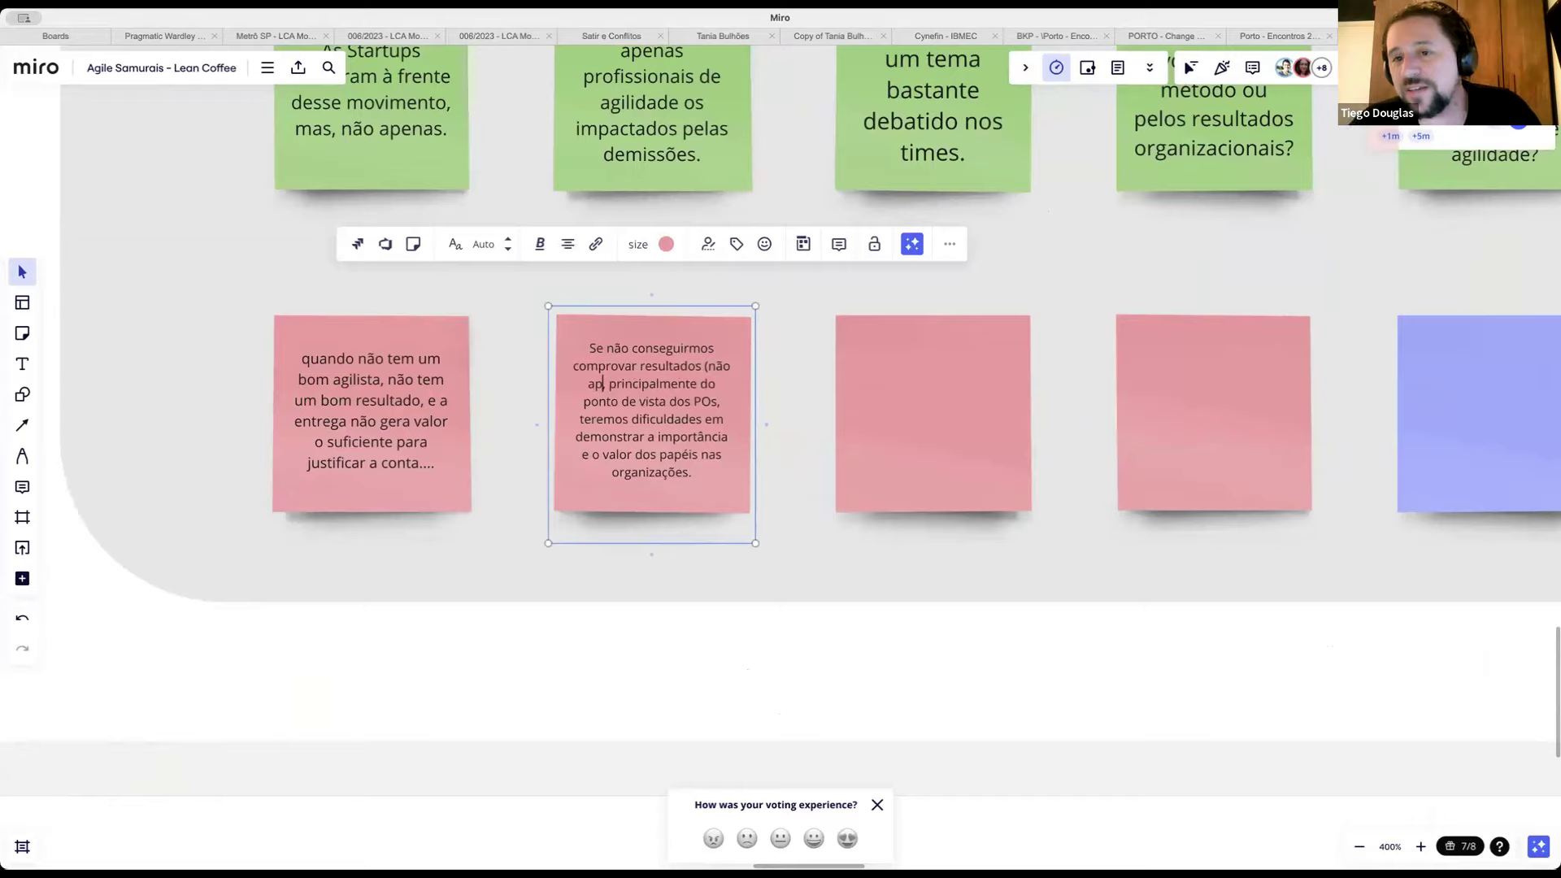
{"action": "type", "text": "enas finan"}
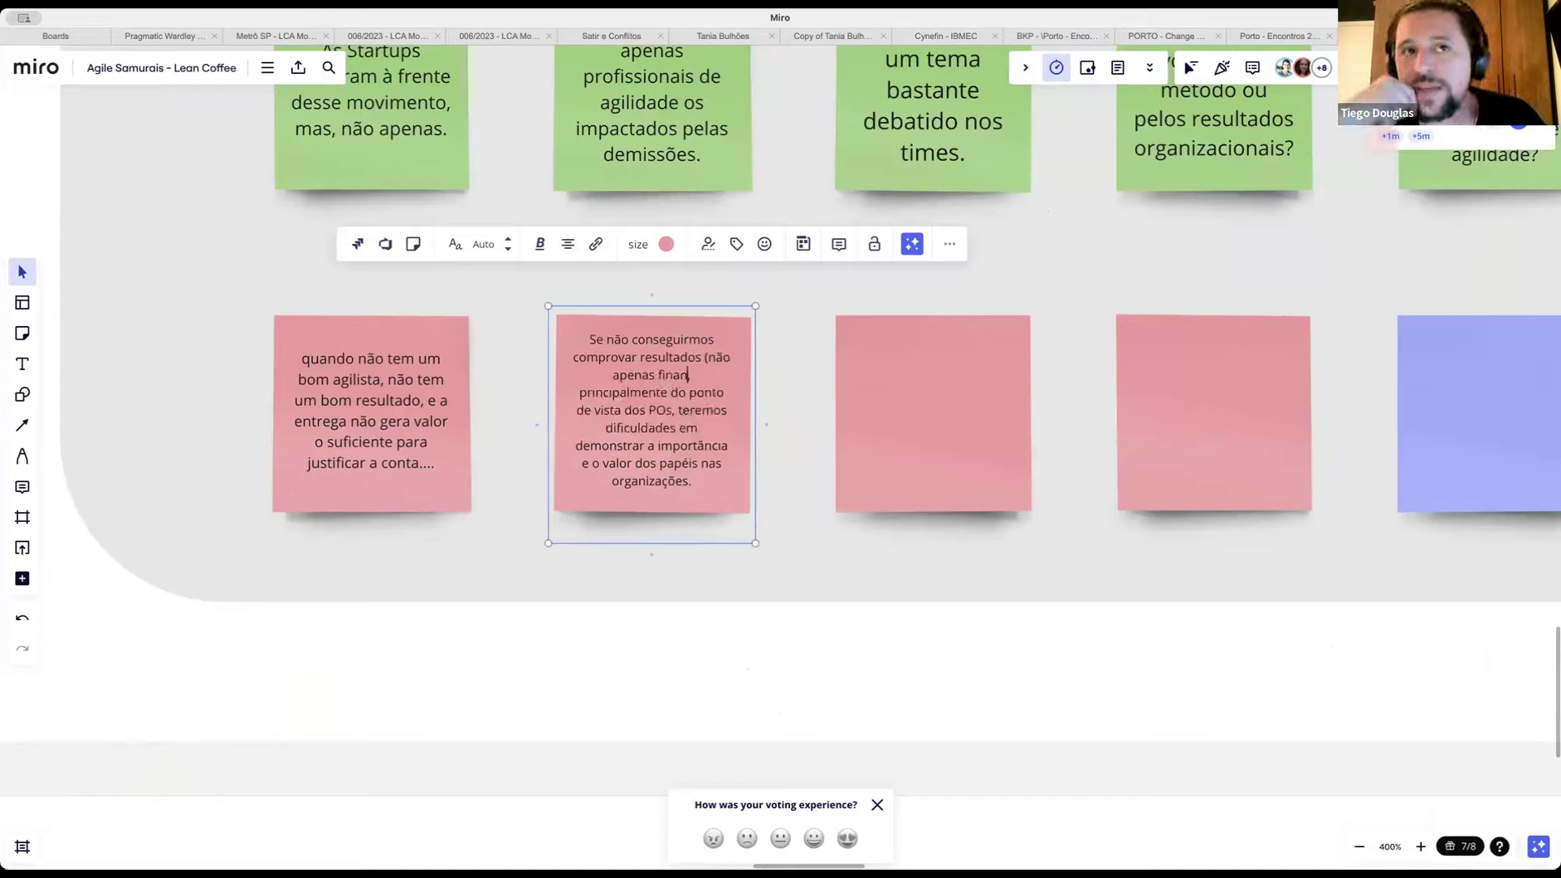
{"action": "type", "text": "cei,"}
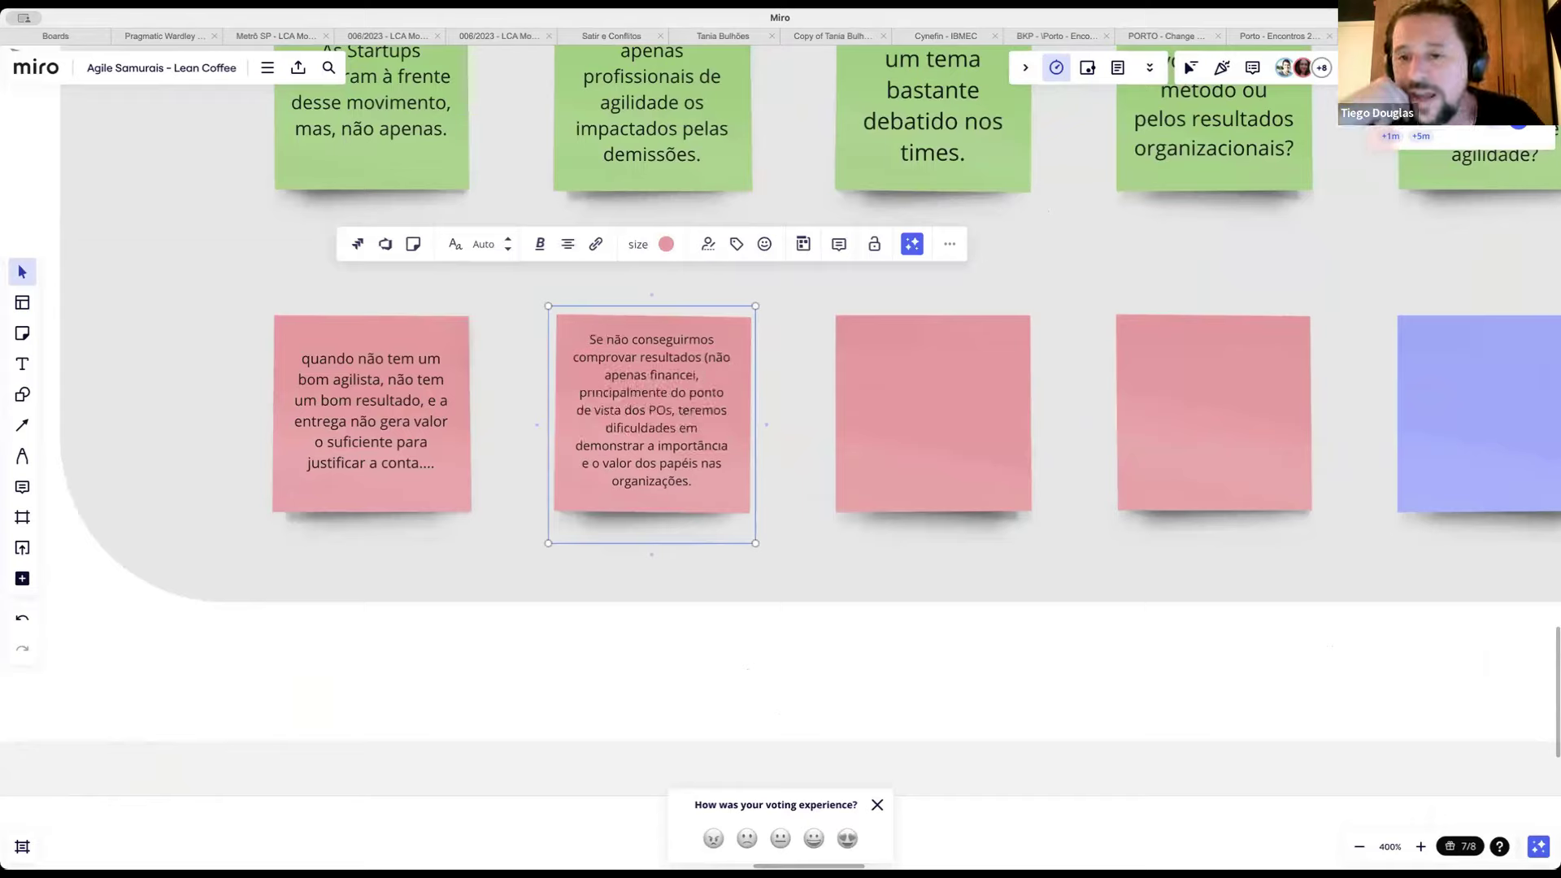
{"action": "key", "text": "BackSpace"}
{"action": "type", "text": "ros)"}
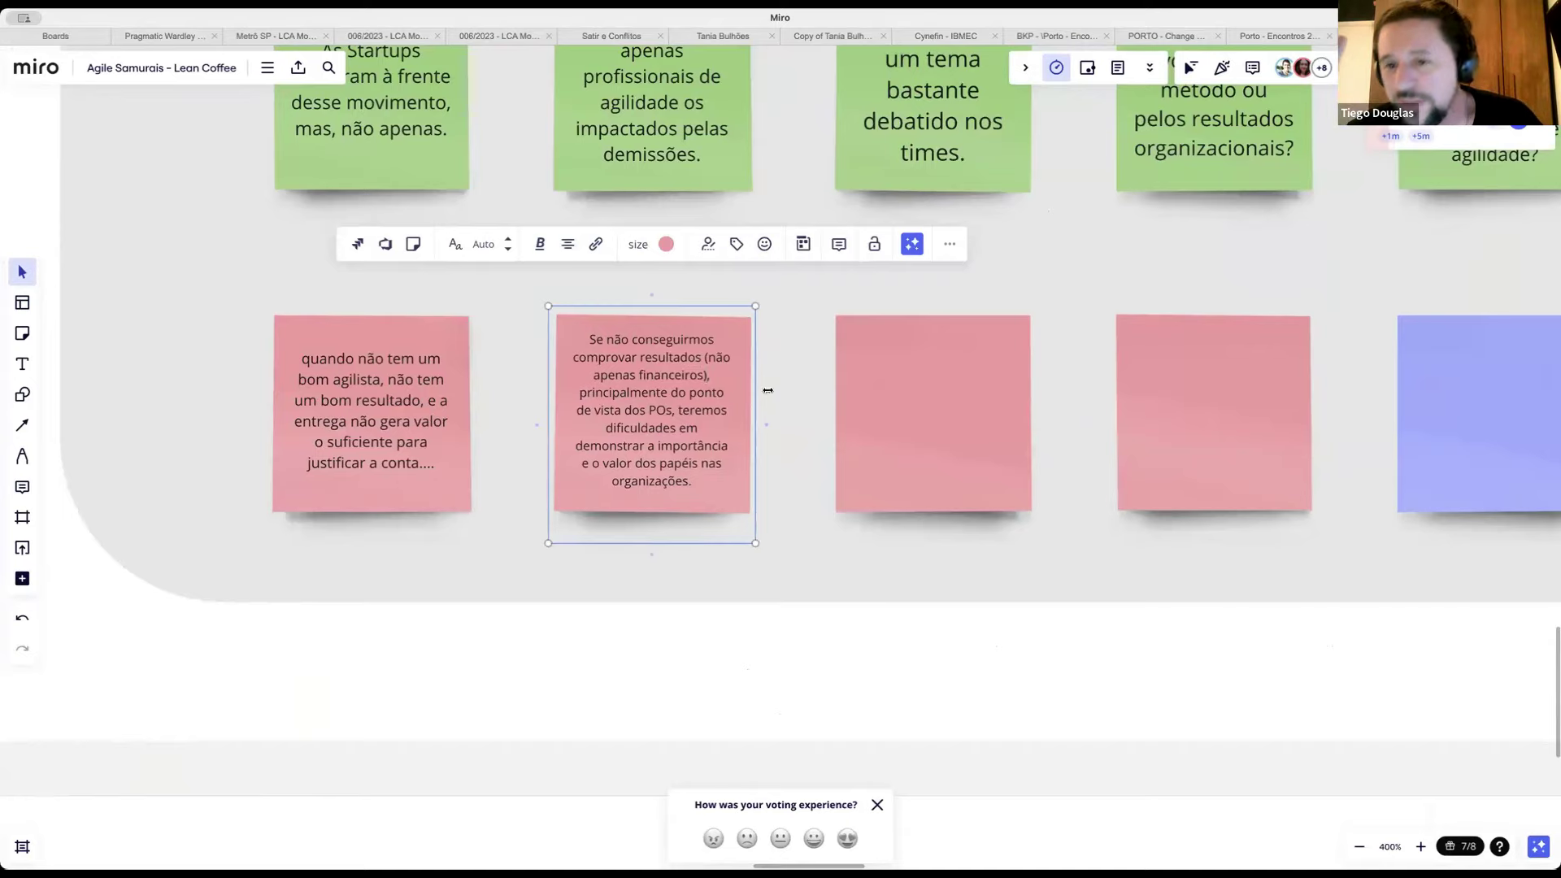
{"action": "left_click", "coordinate": [909, 547]}
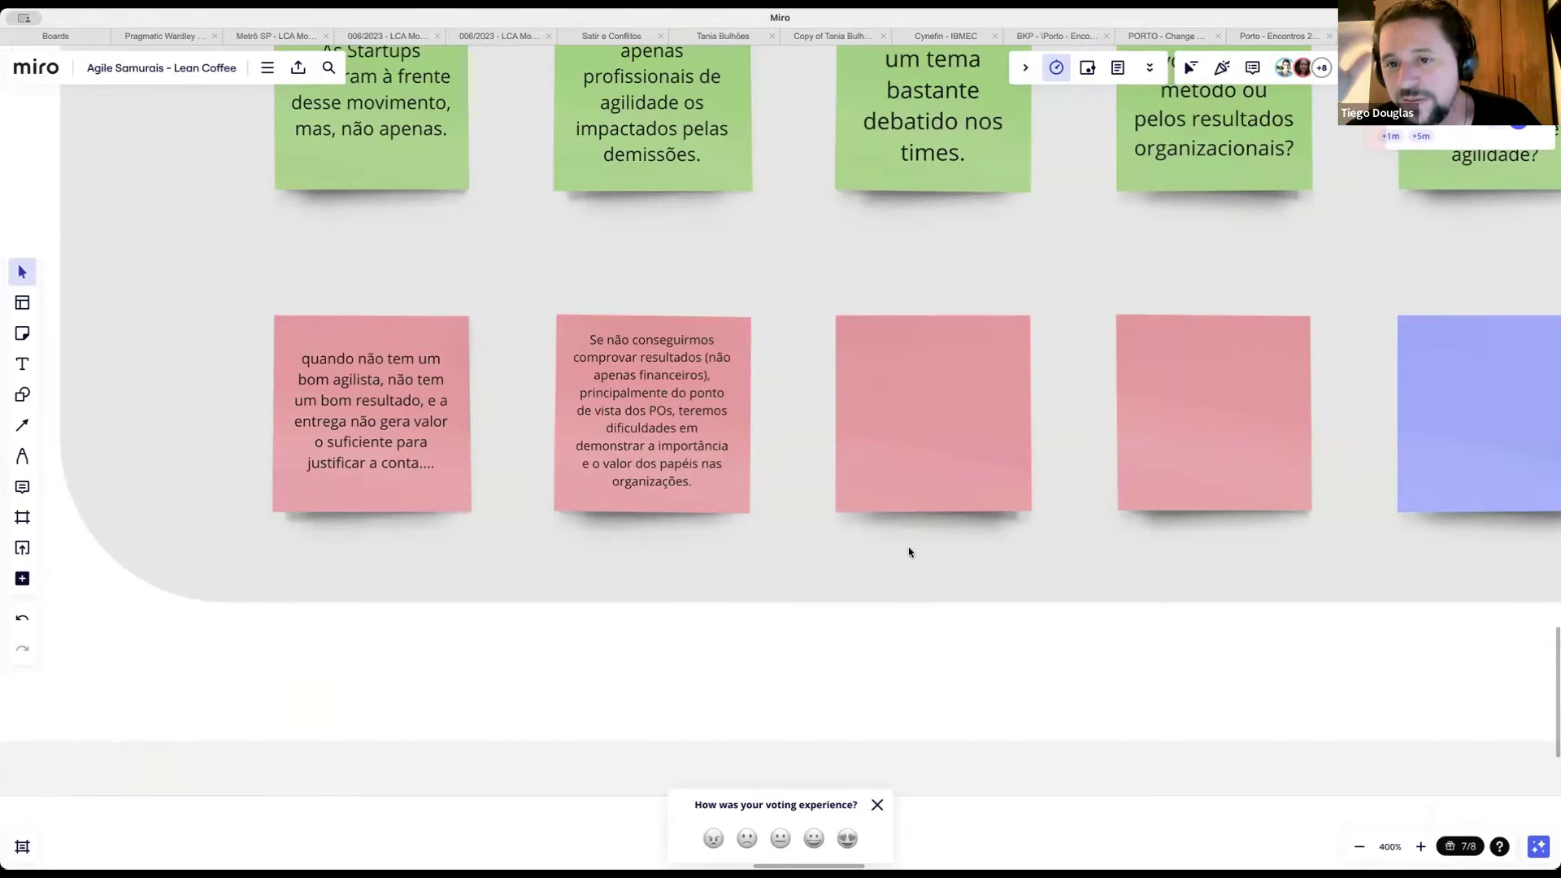
Step: Set up a new voting session and fit its voting area around the green, yellow and red buttons in Área de Votação
{"action": "scroll", "coordinate": [909, 552], "scroll_direction": "down", "scroll_amount": 2}
{"action": "scroll", "coordinate": [909, 552], "scroll_direction": "down", "scroll_amount": 1}
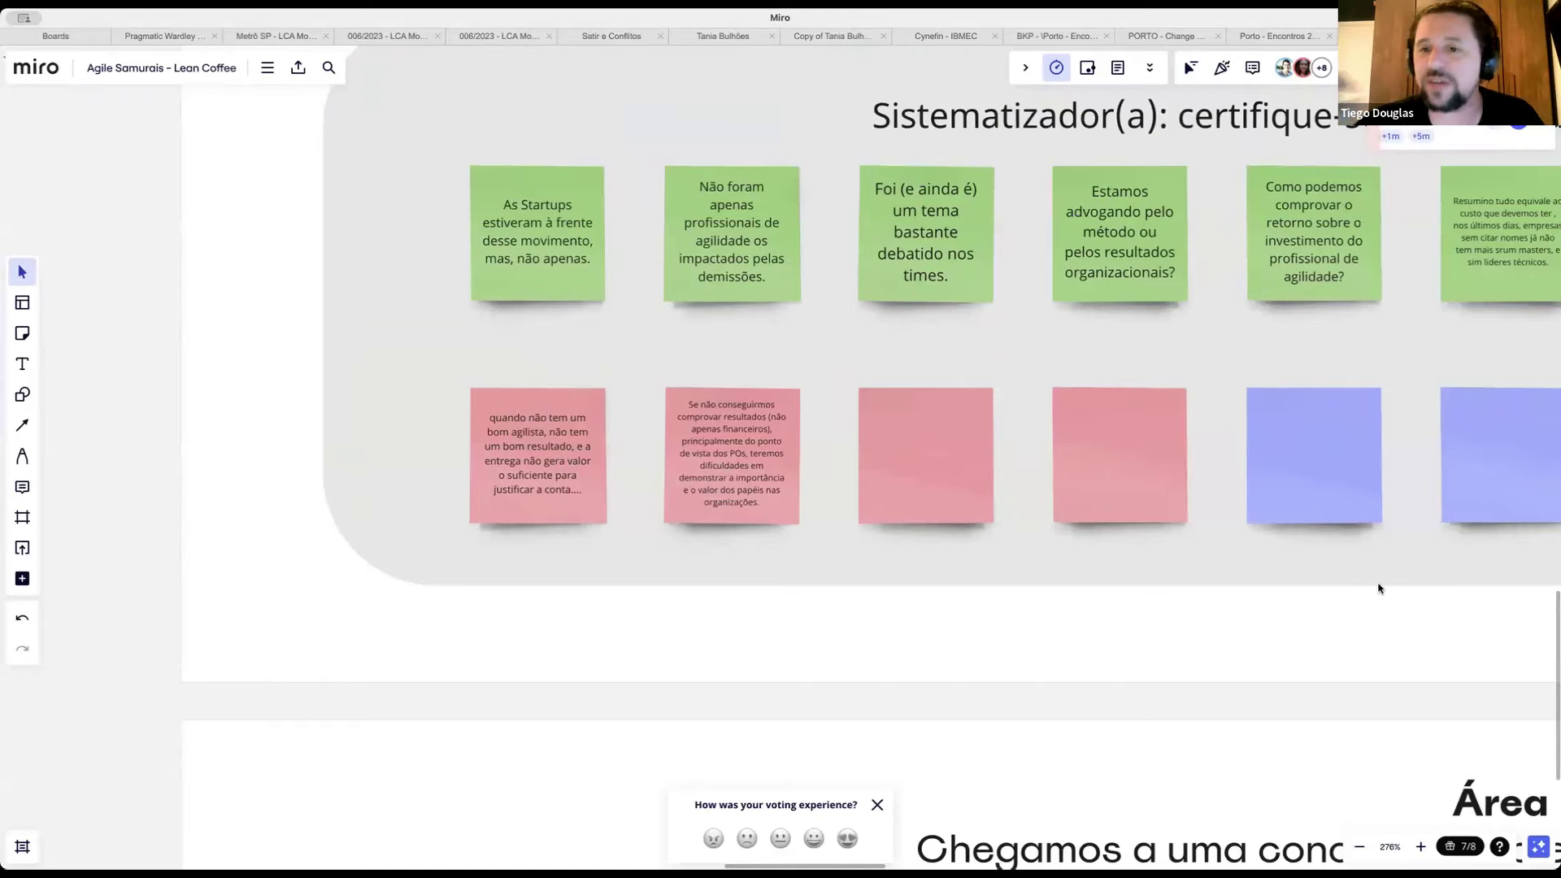
{"action": "left_click_drag", "start_coordinate": [1379, 588], "coordinate": [1220, 515]}
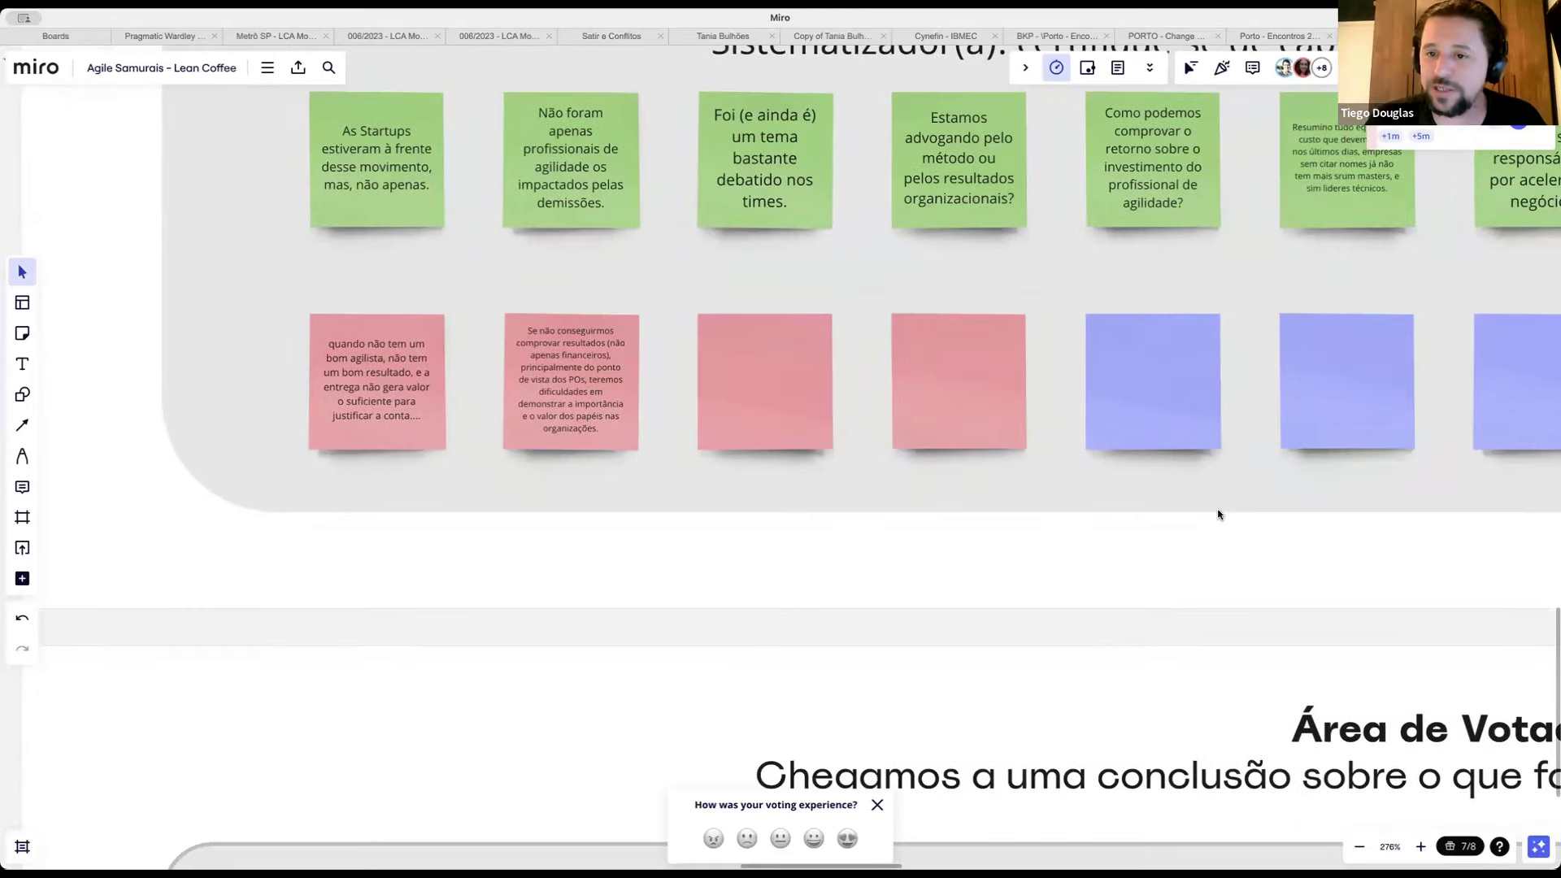
{"action": "scroll", "coordinate": [1227, 528], "scroll_direction": "down", "scroll_amount": 1}
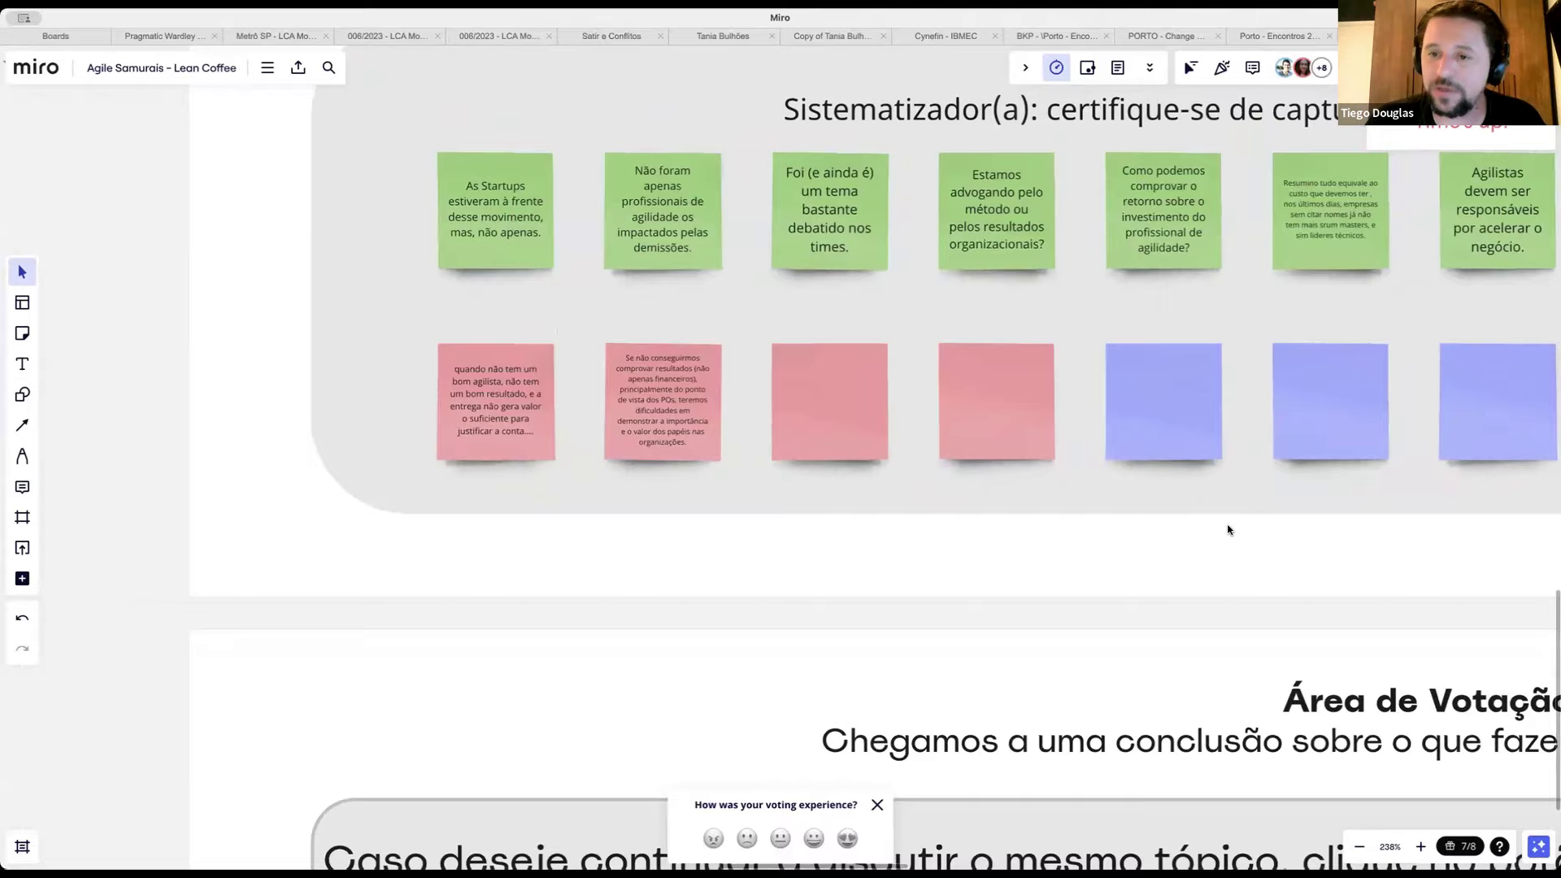
{"action": "left_click_drag", "start_coordinate": [1320, 597], "coordinate": [237, 144]}
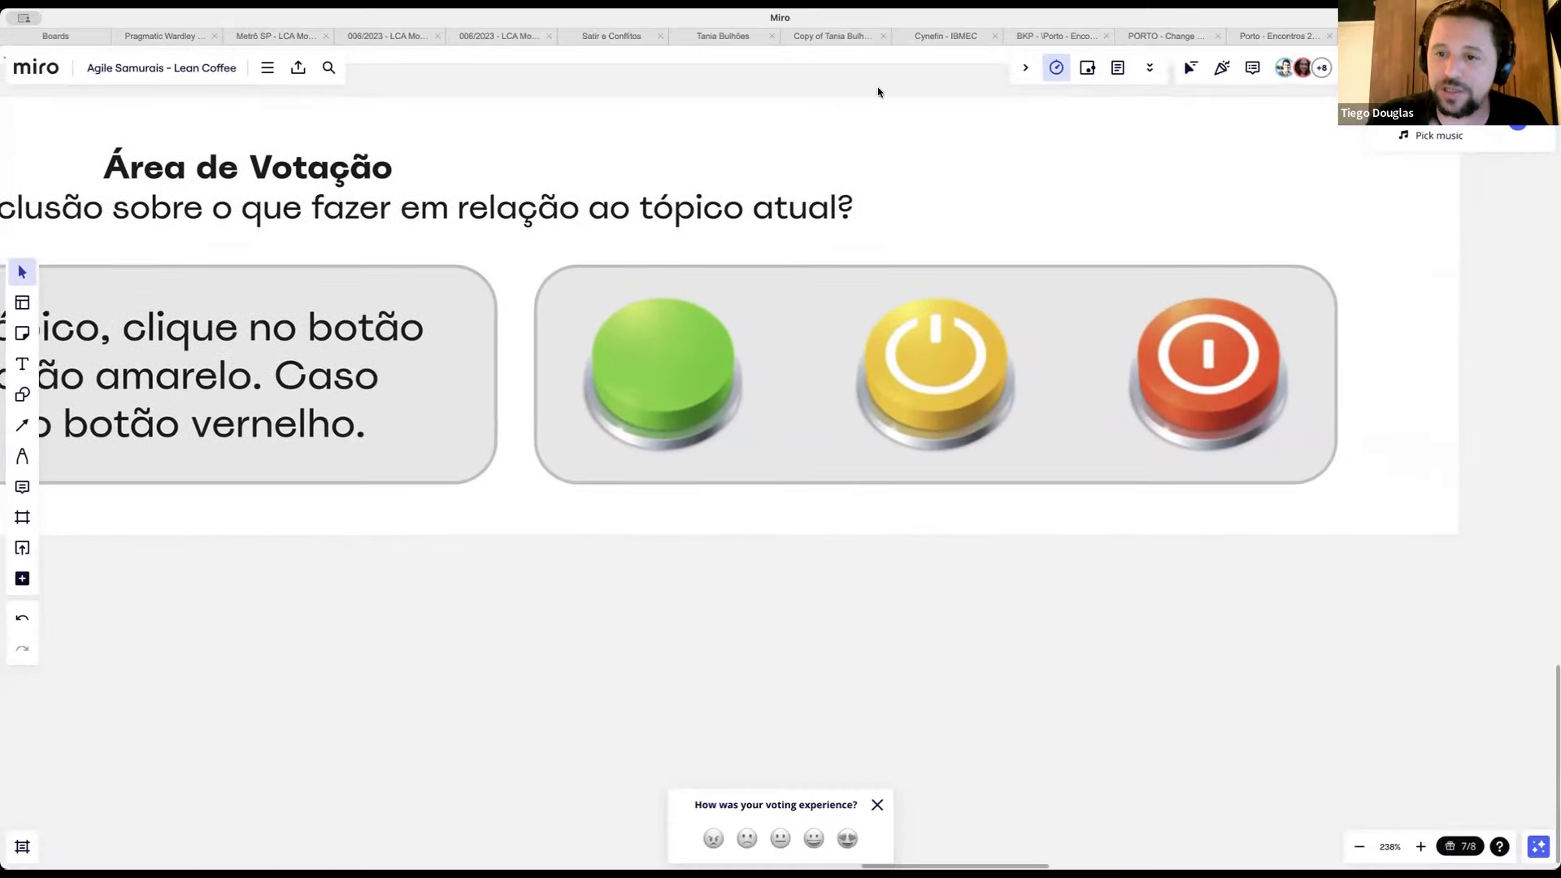
{"action": "left_click", "coordinate": [1087, 67]}
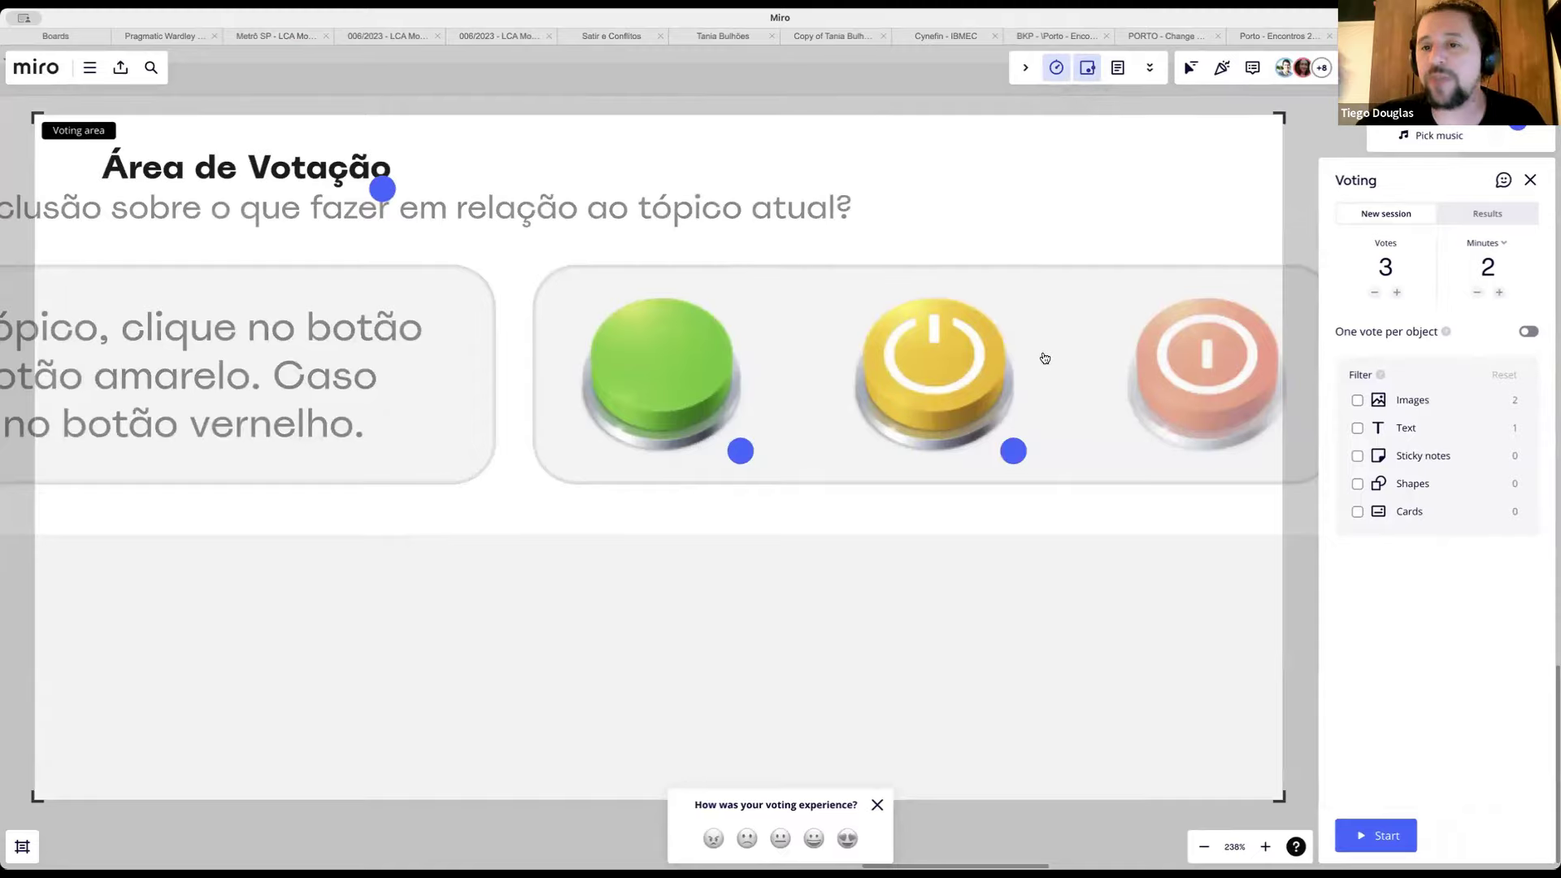
{"action": "scroll", "coordinate": [913, 419], "scroll_direction": "down", "scroll_amount": 1}
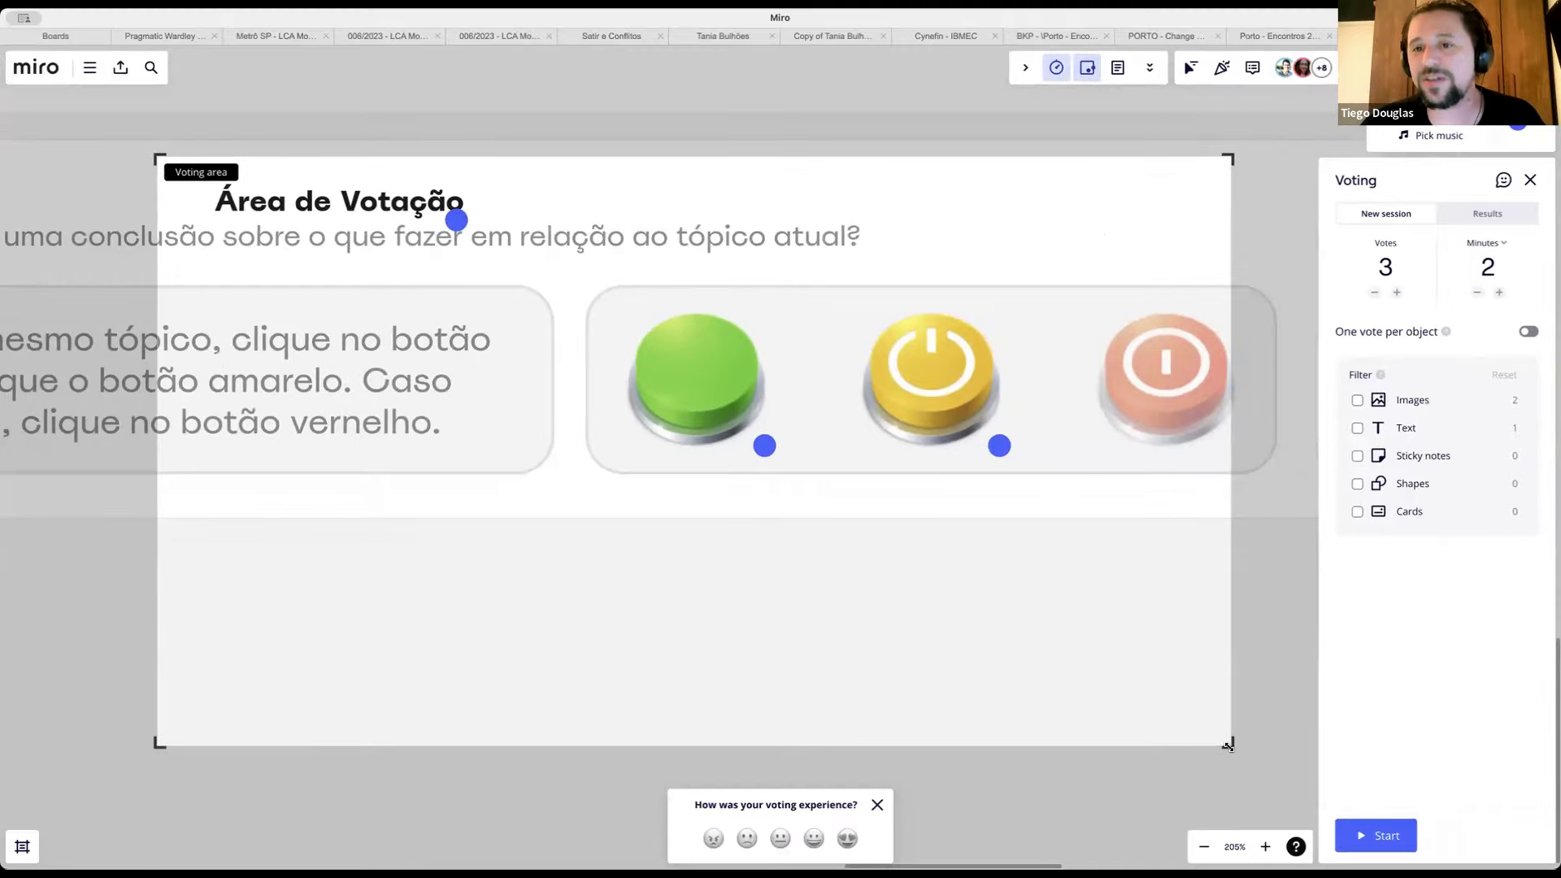
{"action": "left_click_drag", "start_coordinate": [1228, 746], "coordinate": [1307, 661]}
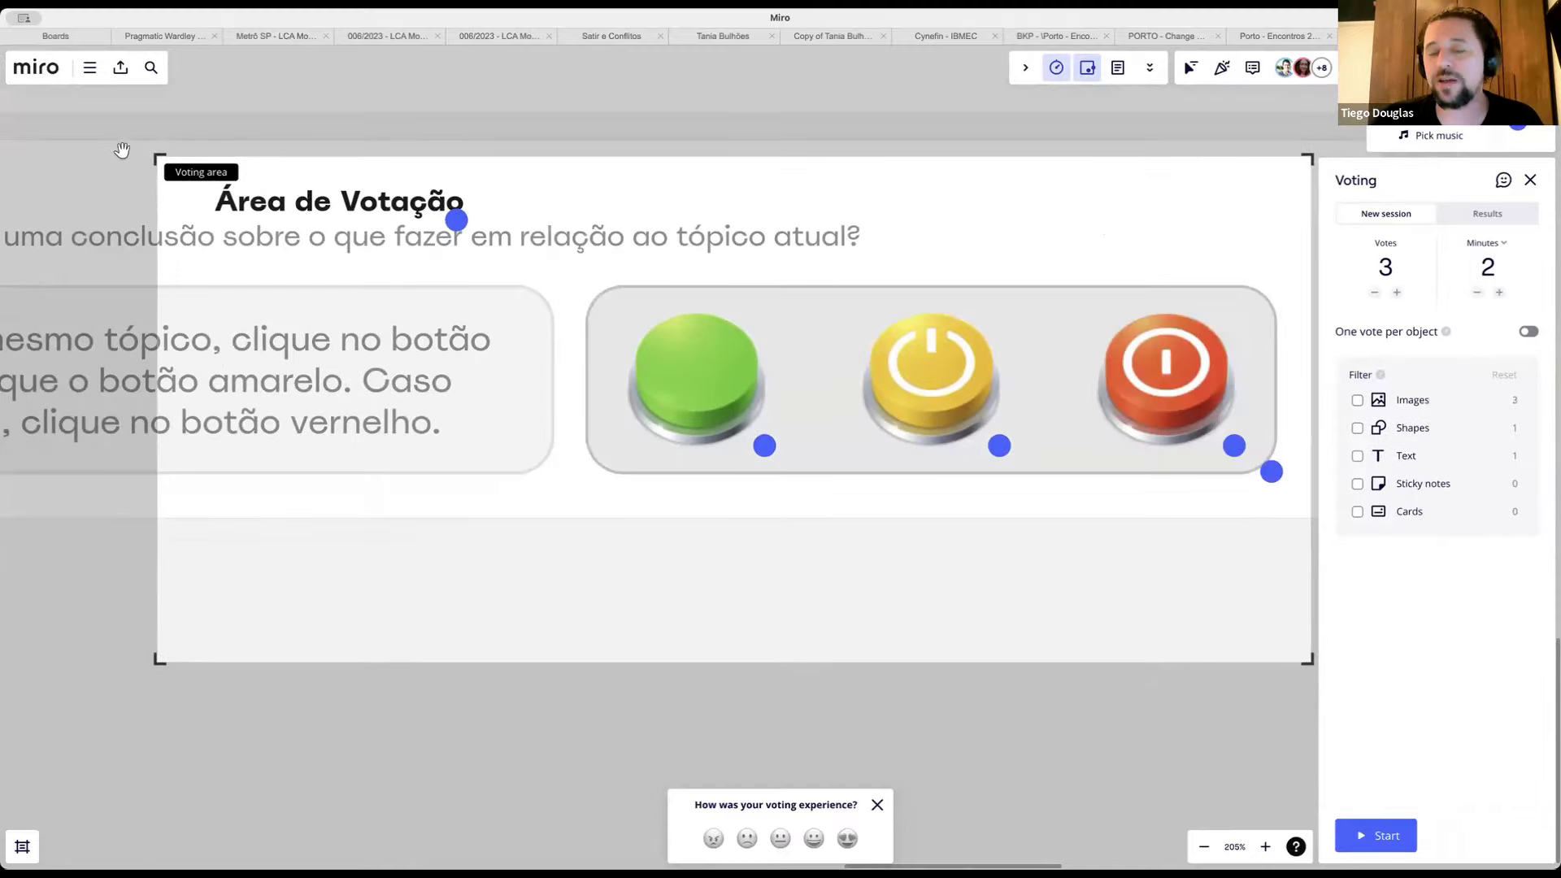
{"action": "left_click_drag", "start_coordinate": [159, 159], "coordinate": [548, 200]}
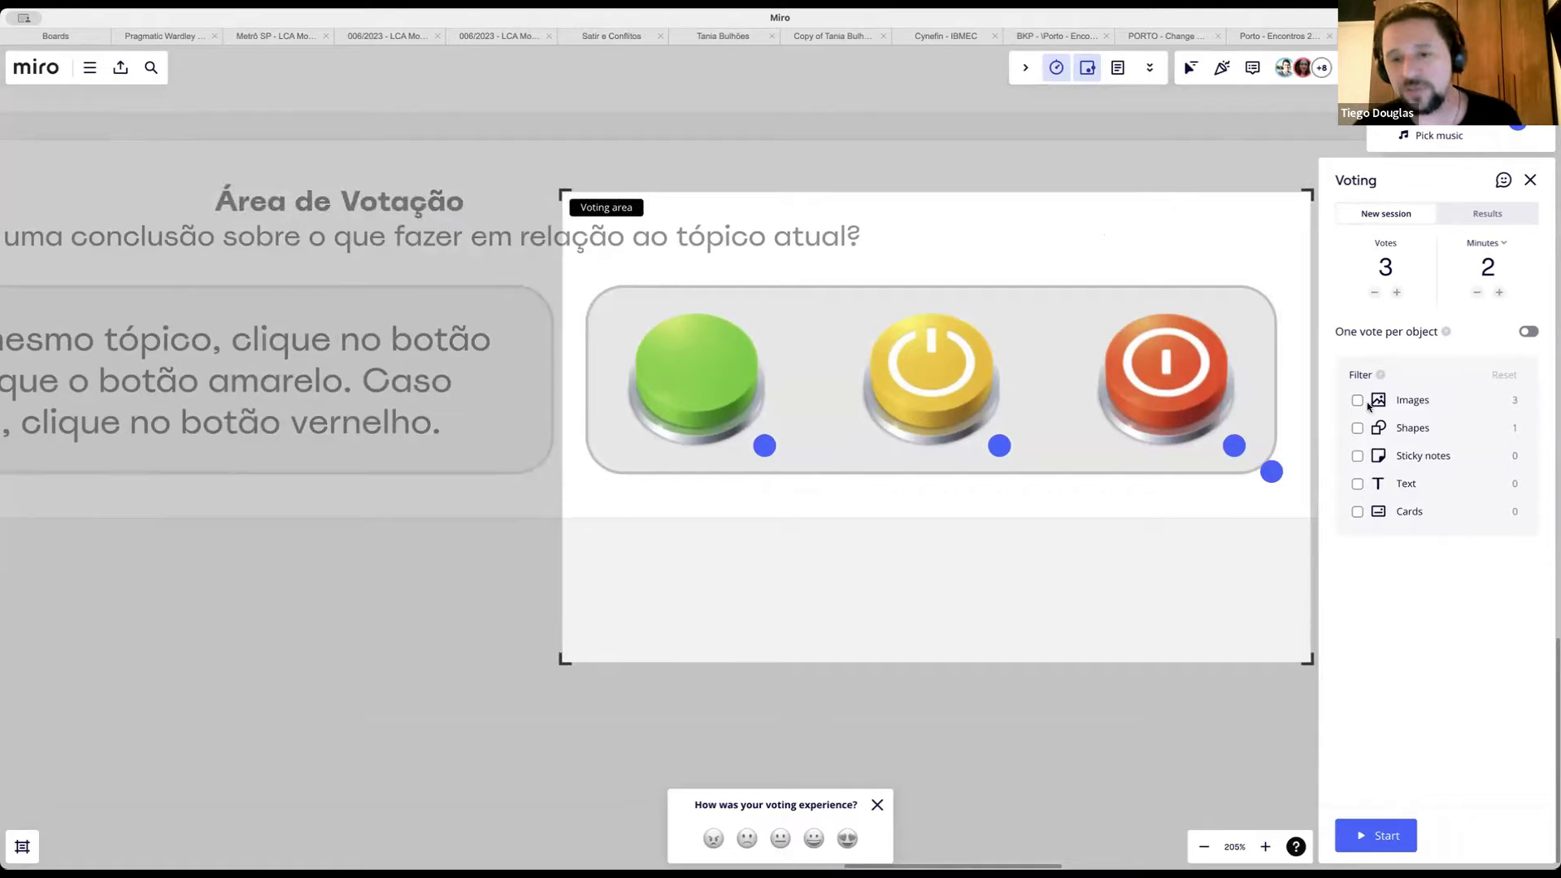
Step: Restrict the voting to images with 1 vote per participant and start the session
{"action": "left_click", "coordinate": [1390, 405]}
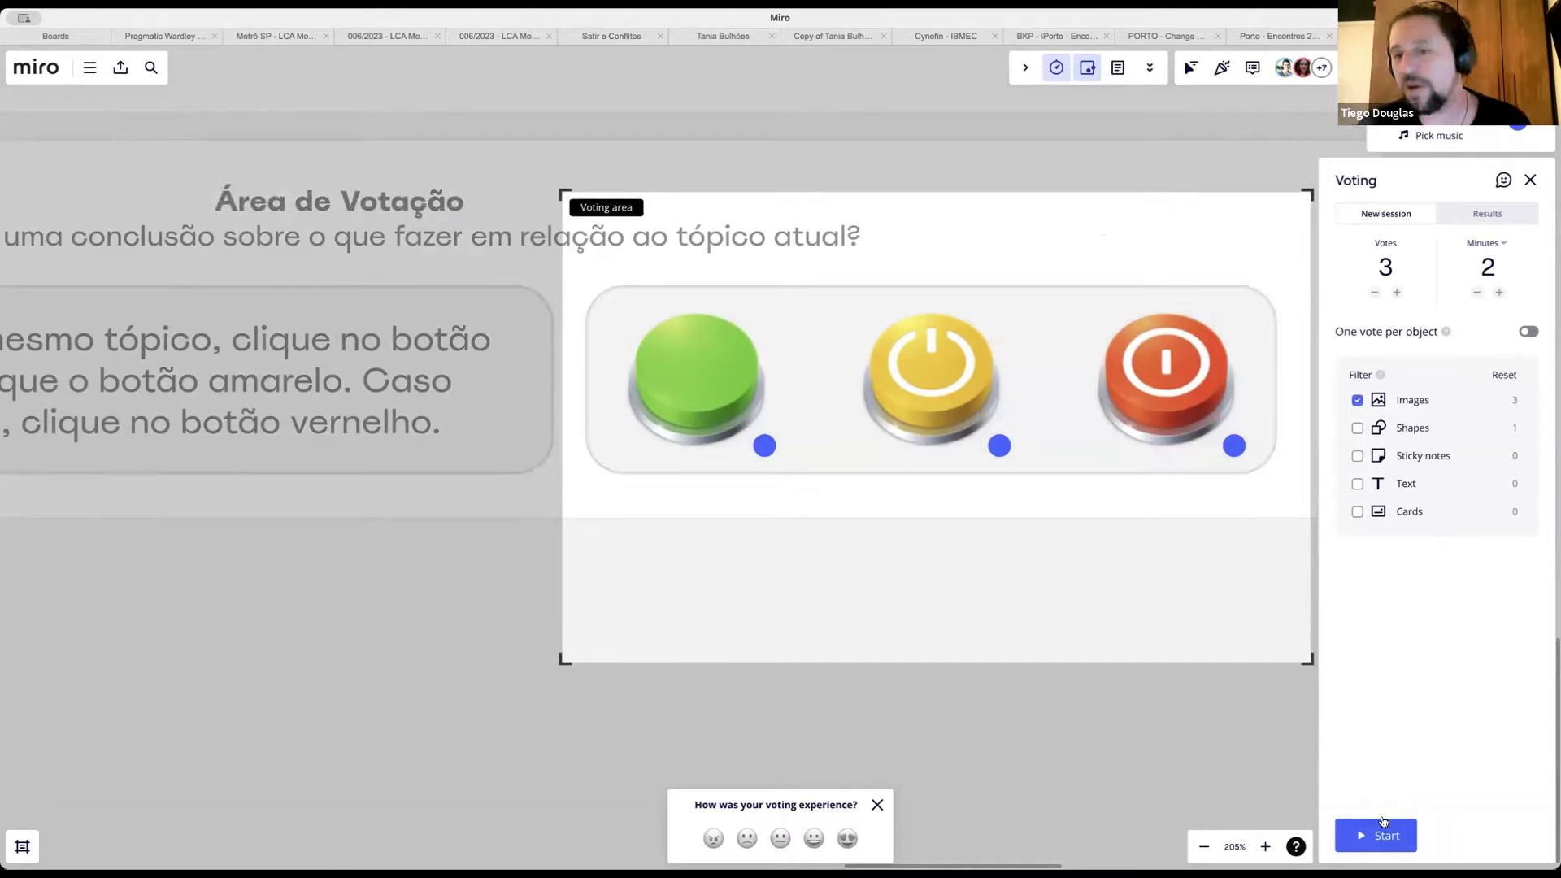
{"action": "left_click", "coordinate": [1374, 293]}
{"action": "left_click", "coordinate": [1374, 292]}
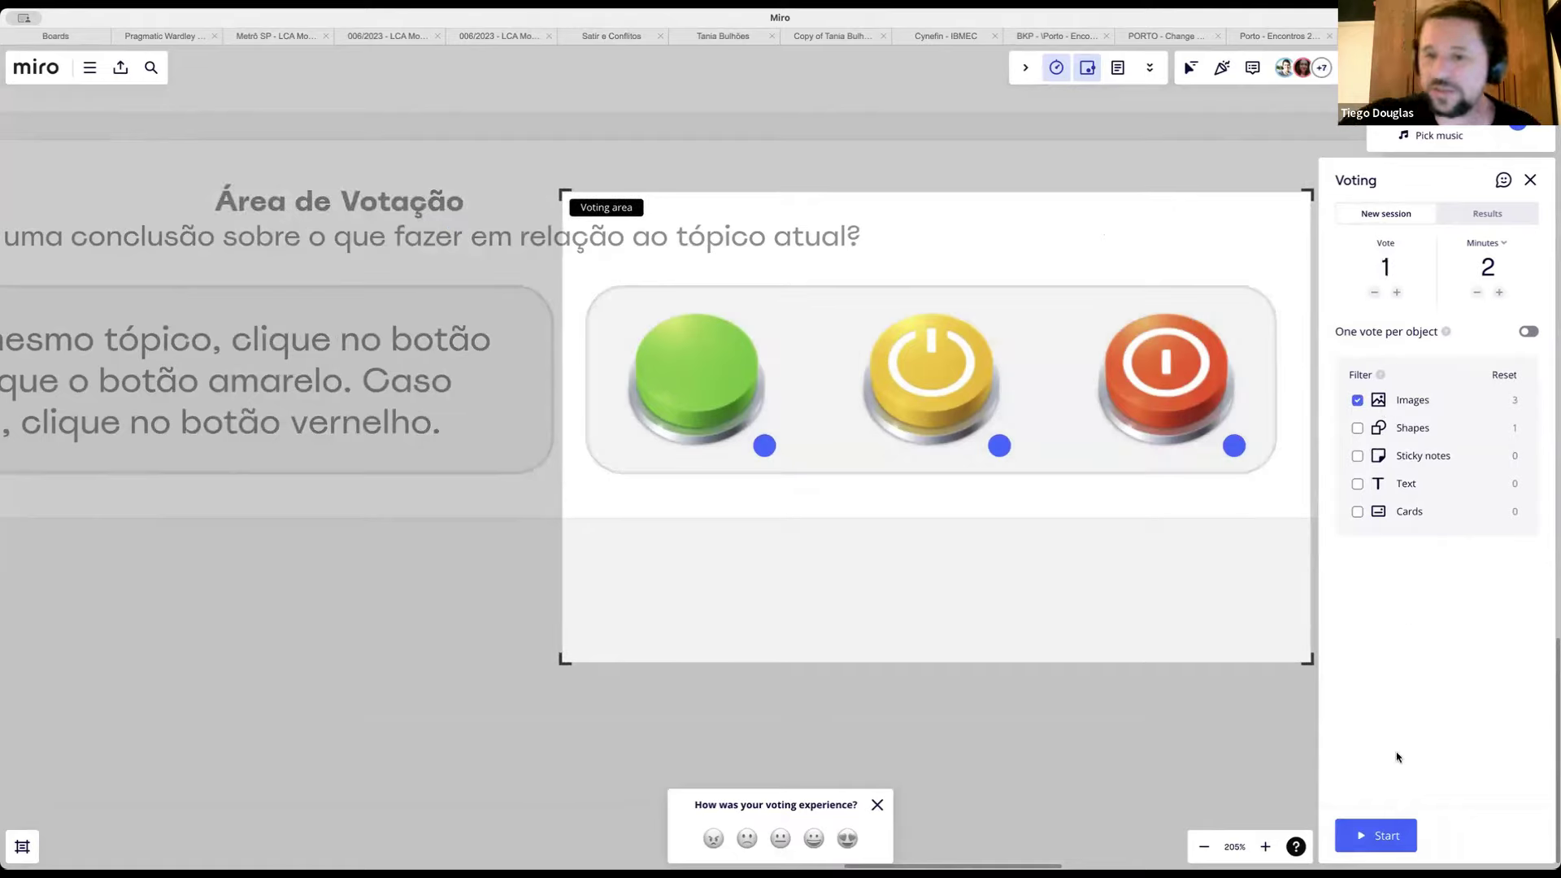
{"action": "left_click", "coordinate": [1415, 839]}
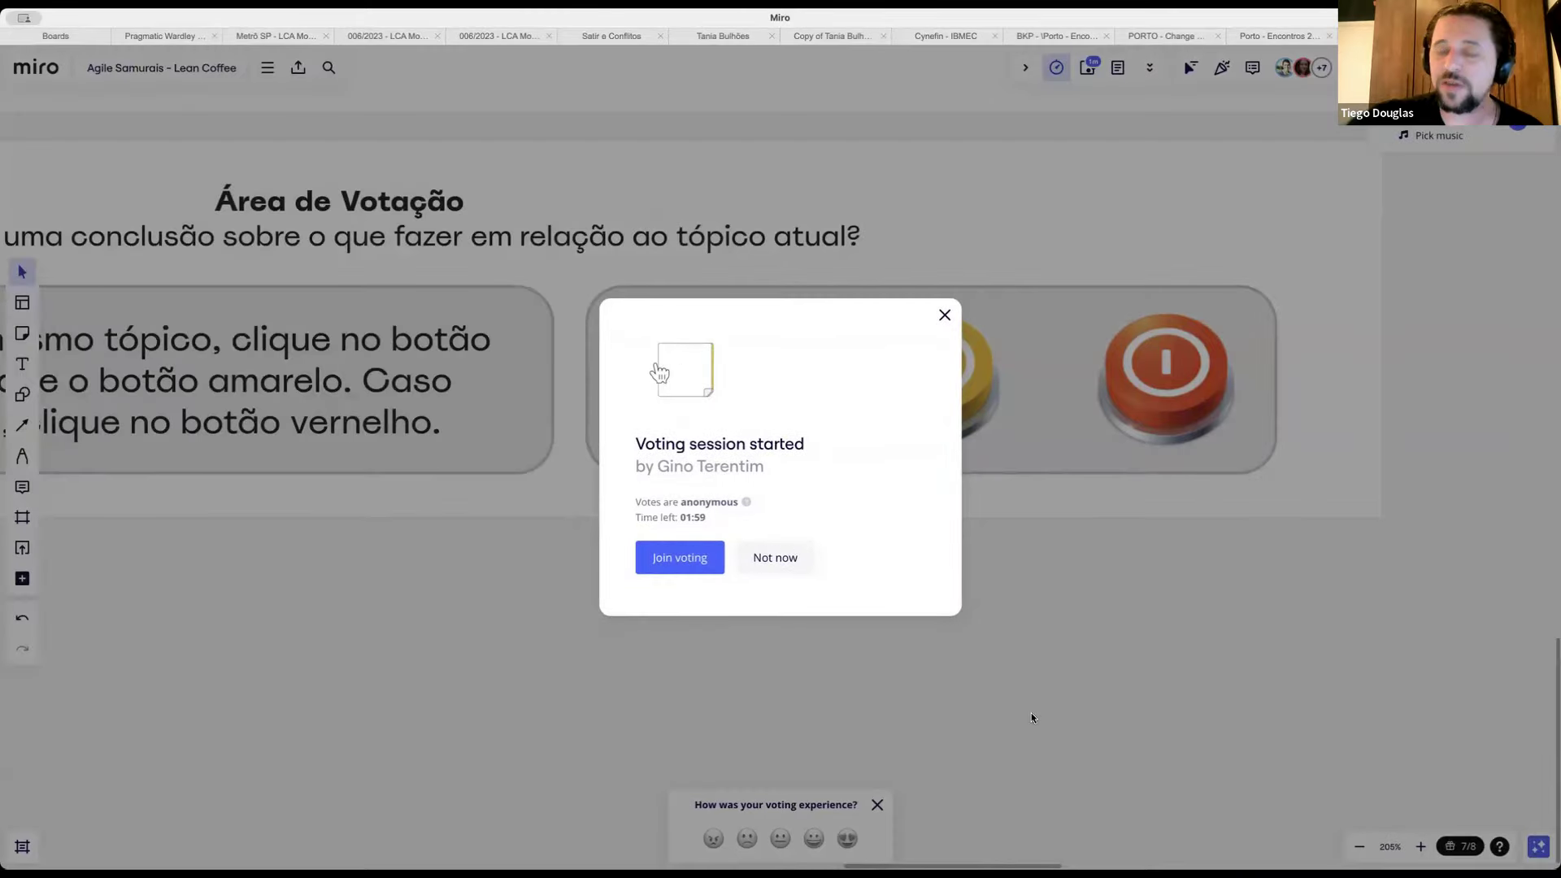
Step: End the voting session for everyone and dismiss the results summary
{"action": "left_click", "coordinate": [767, 557]}
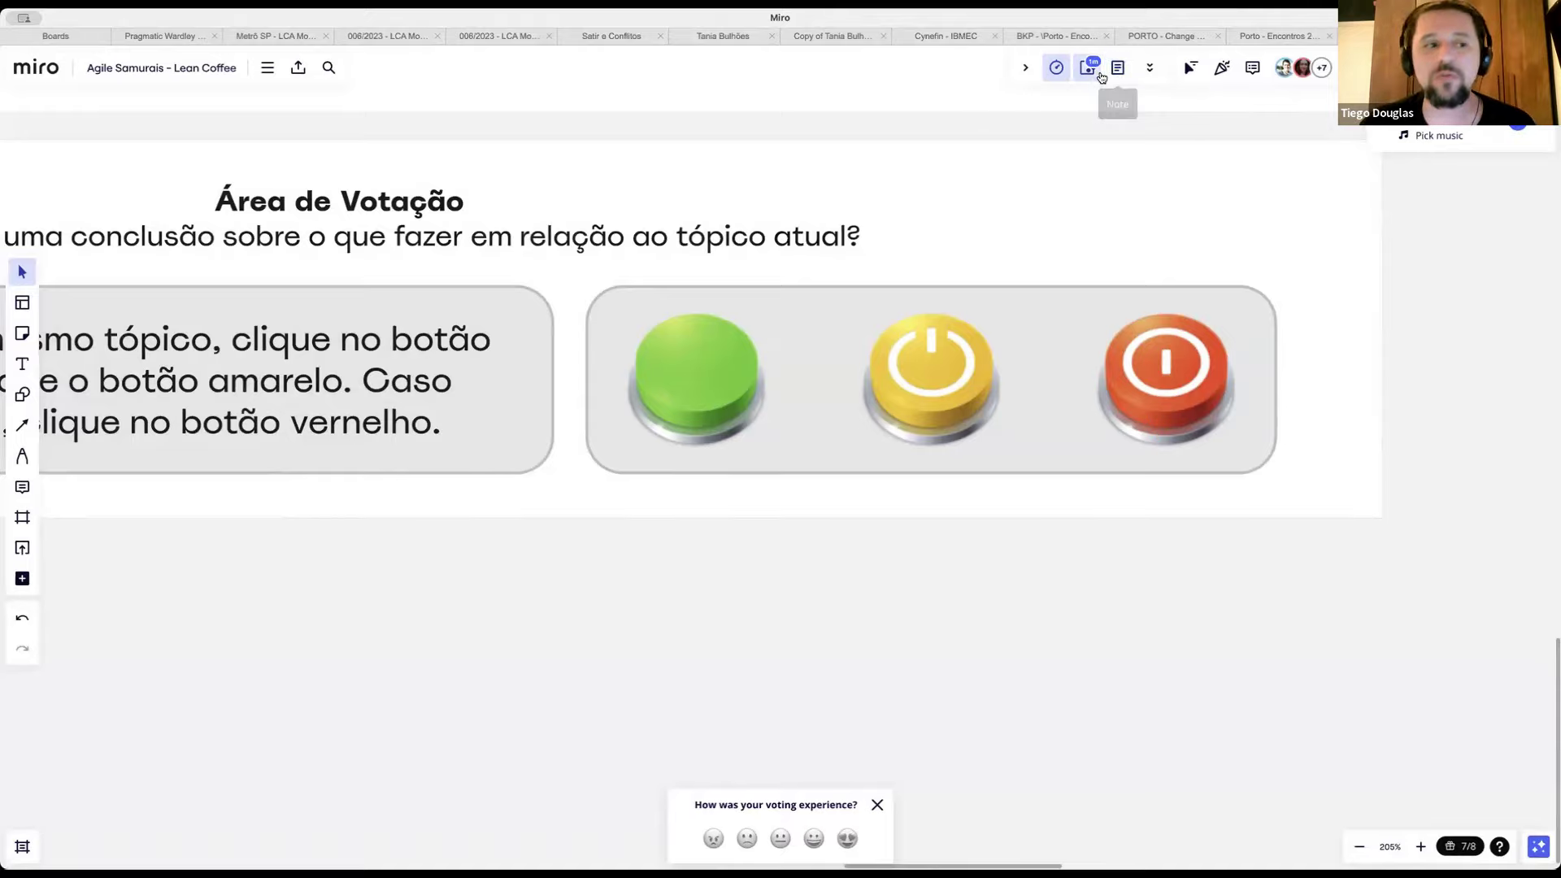
{"action": "left_click", "coordinate": [1090, 68]}
{"action": "key", "text": "super+minus"}
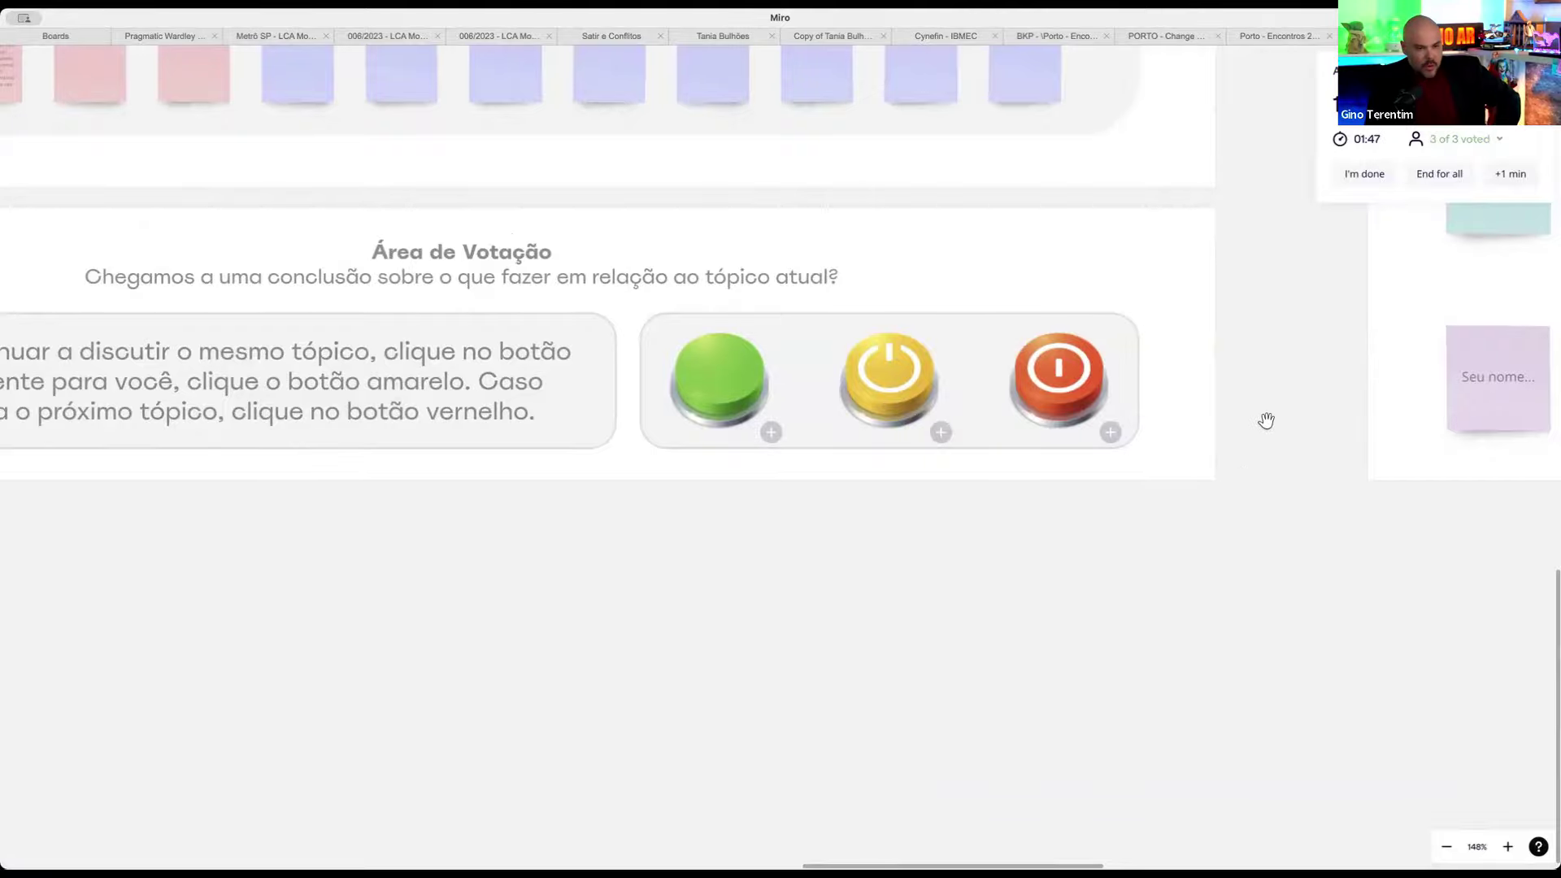
{"action": "left_click", "coordinate": [1433, 172]}
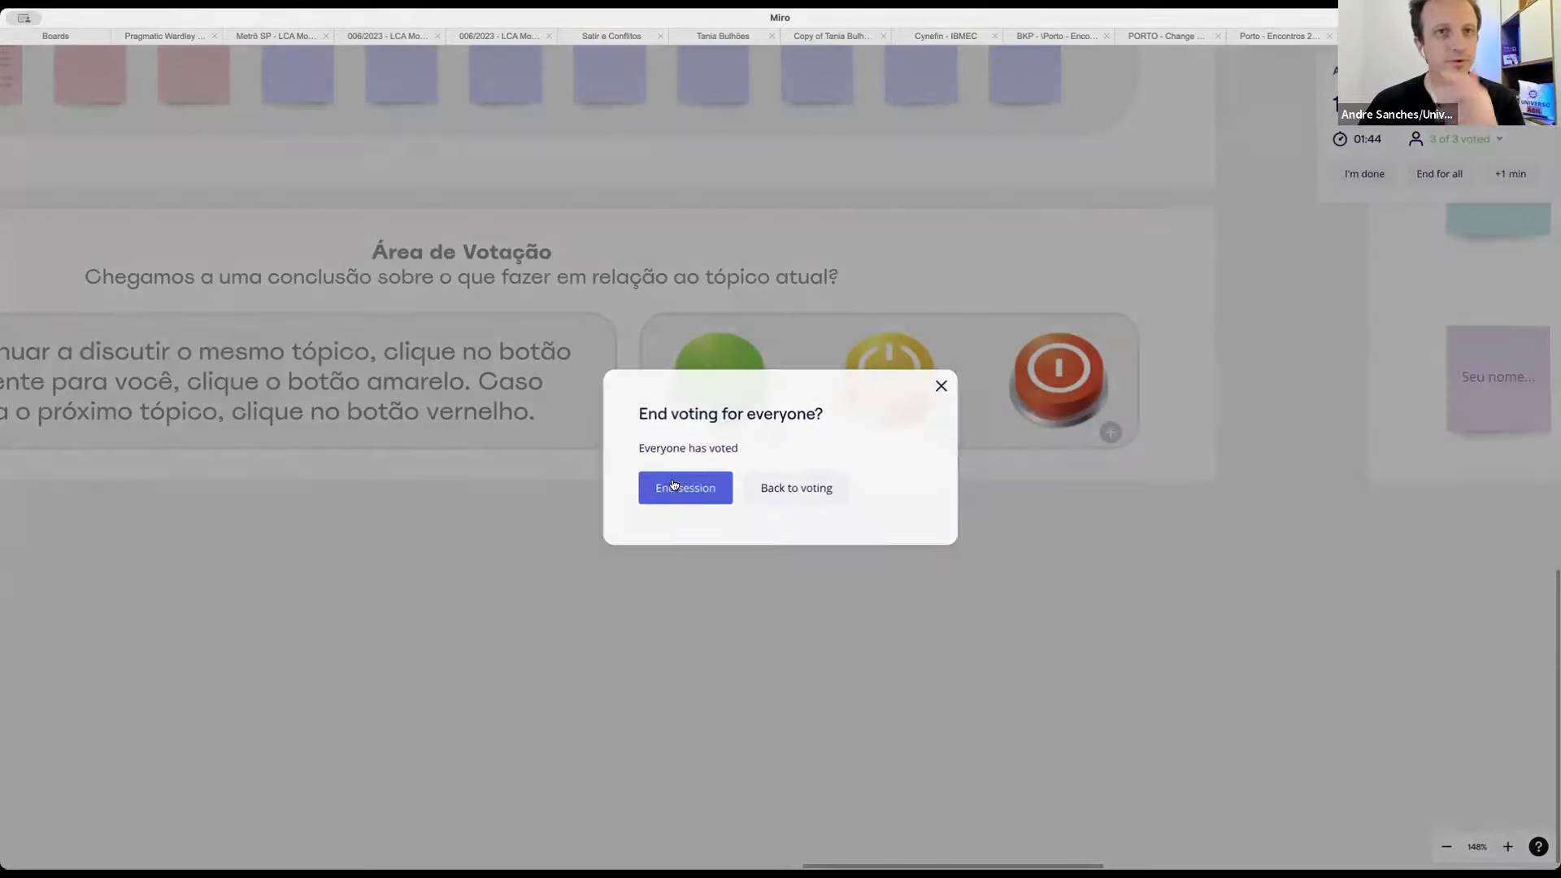
{"action": "left_click", "coordinate": [683, 488]}
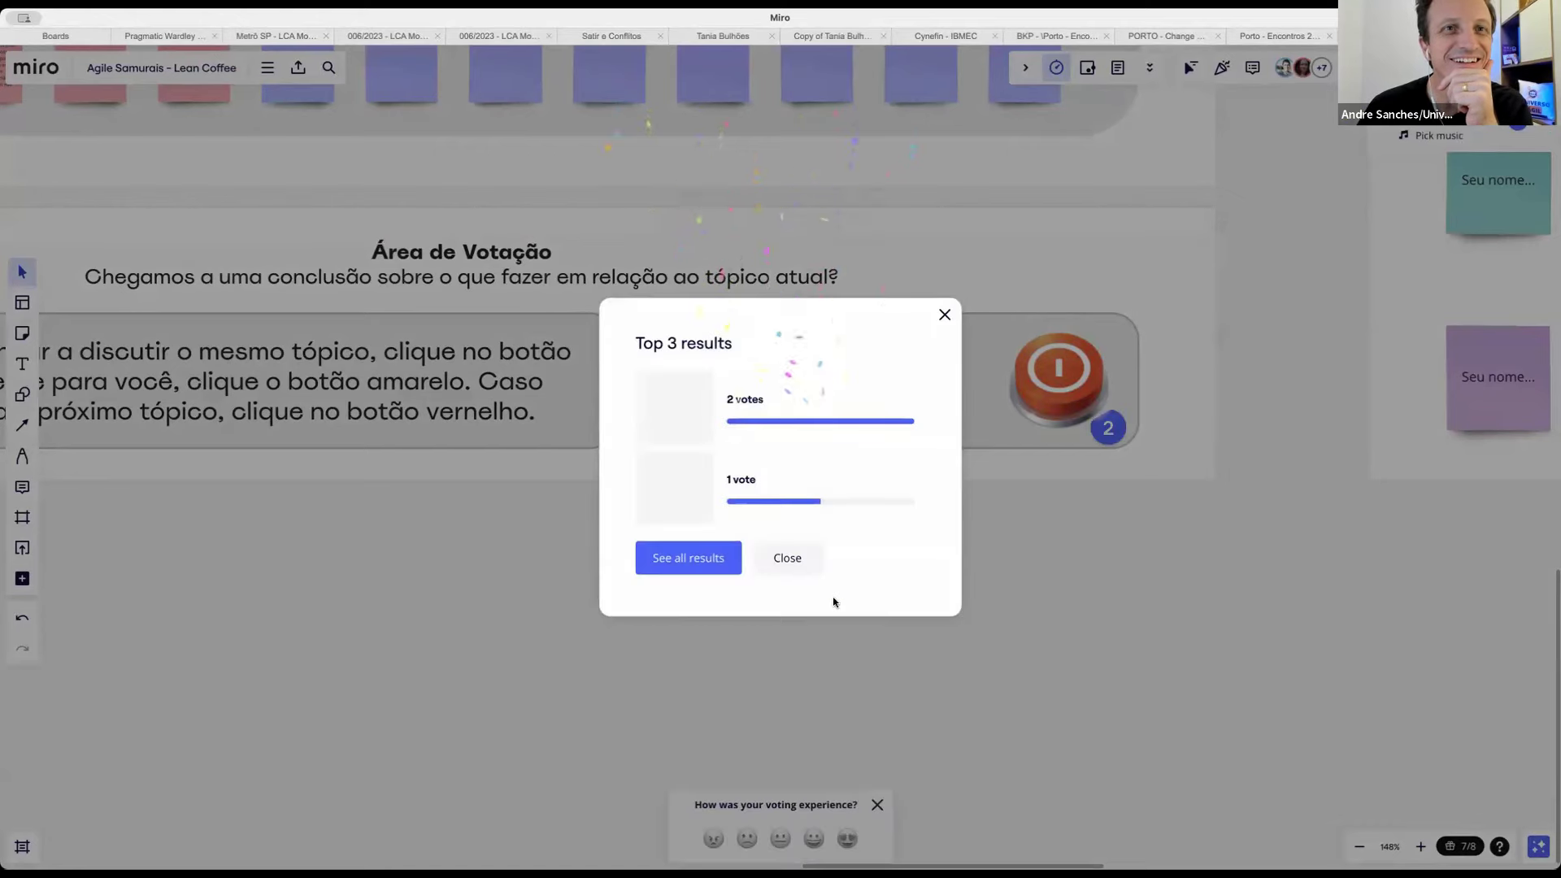
{"action": "left_click", "coordinate": [937, 317]}
Step: Move the pink "Muito foi investido em agilidade" topic to Discutido and the blue "Muitas consultorias venderam Business Agility" topic to Discutindo
{"action": "scroll", "coordinate": [791, 446], "scroll_direction": "up", "scroll_amount": 5}
{"action": "scroll", "coordinate": [795, 363], "scroll_direction": "down", "scroll_amount": 5}
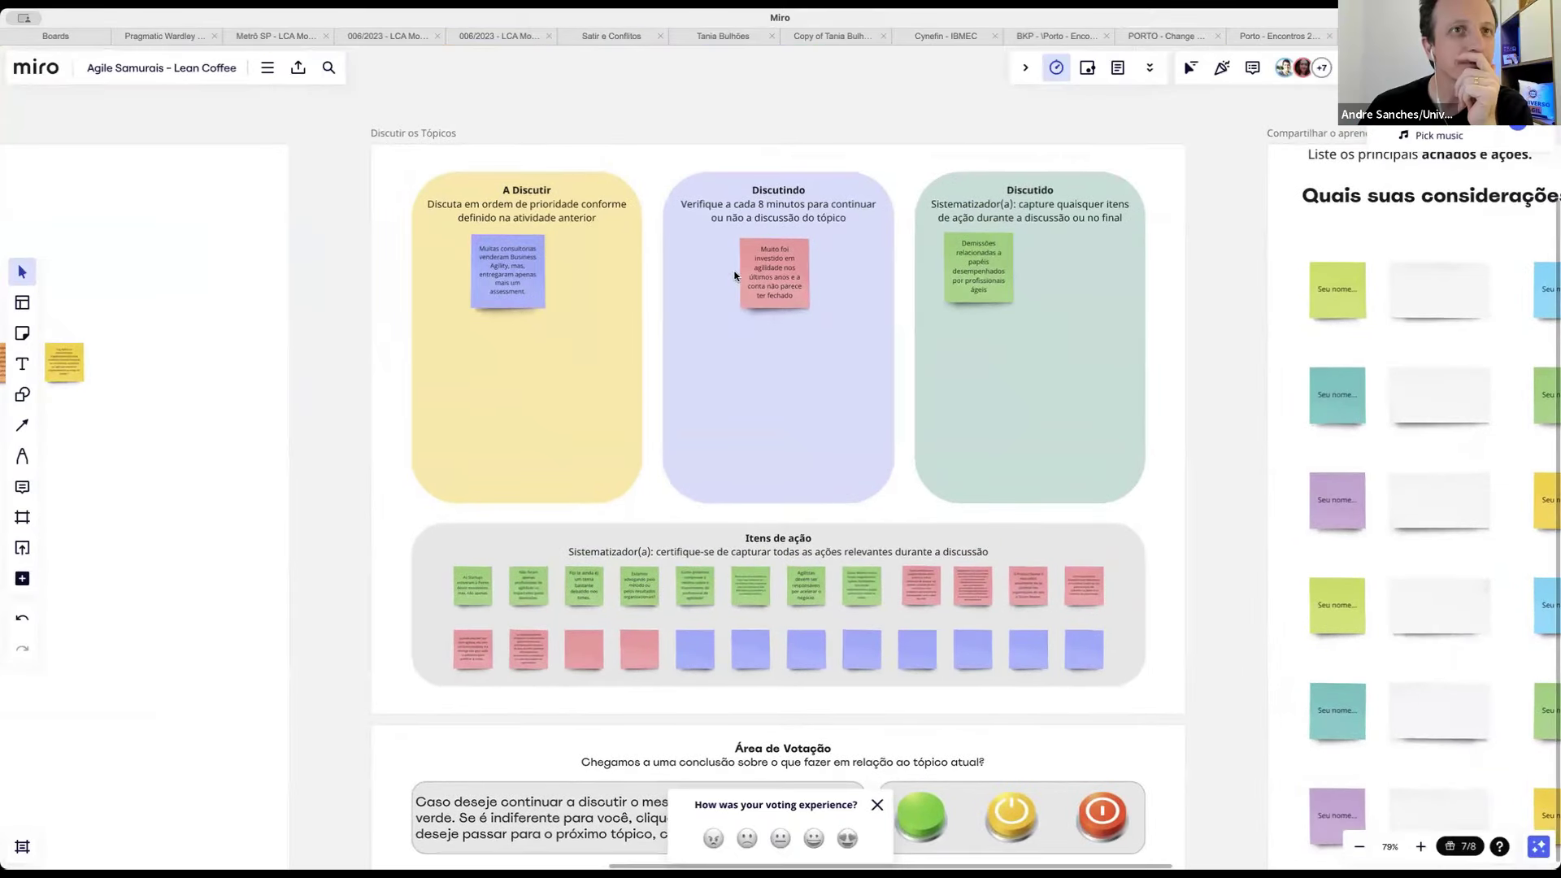
{"action": "left_click_drag", "start_coordinate": [744, 277], "coordinate": [1081, 270]}
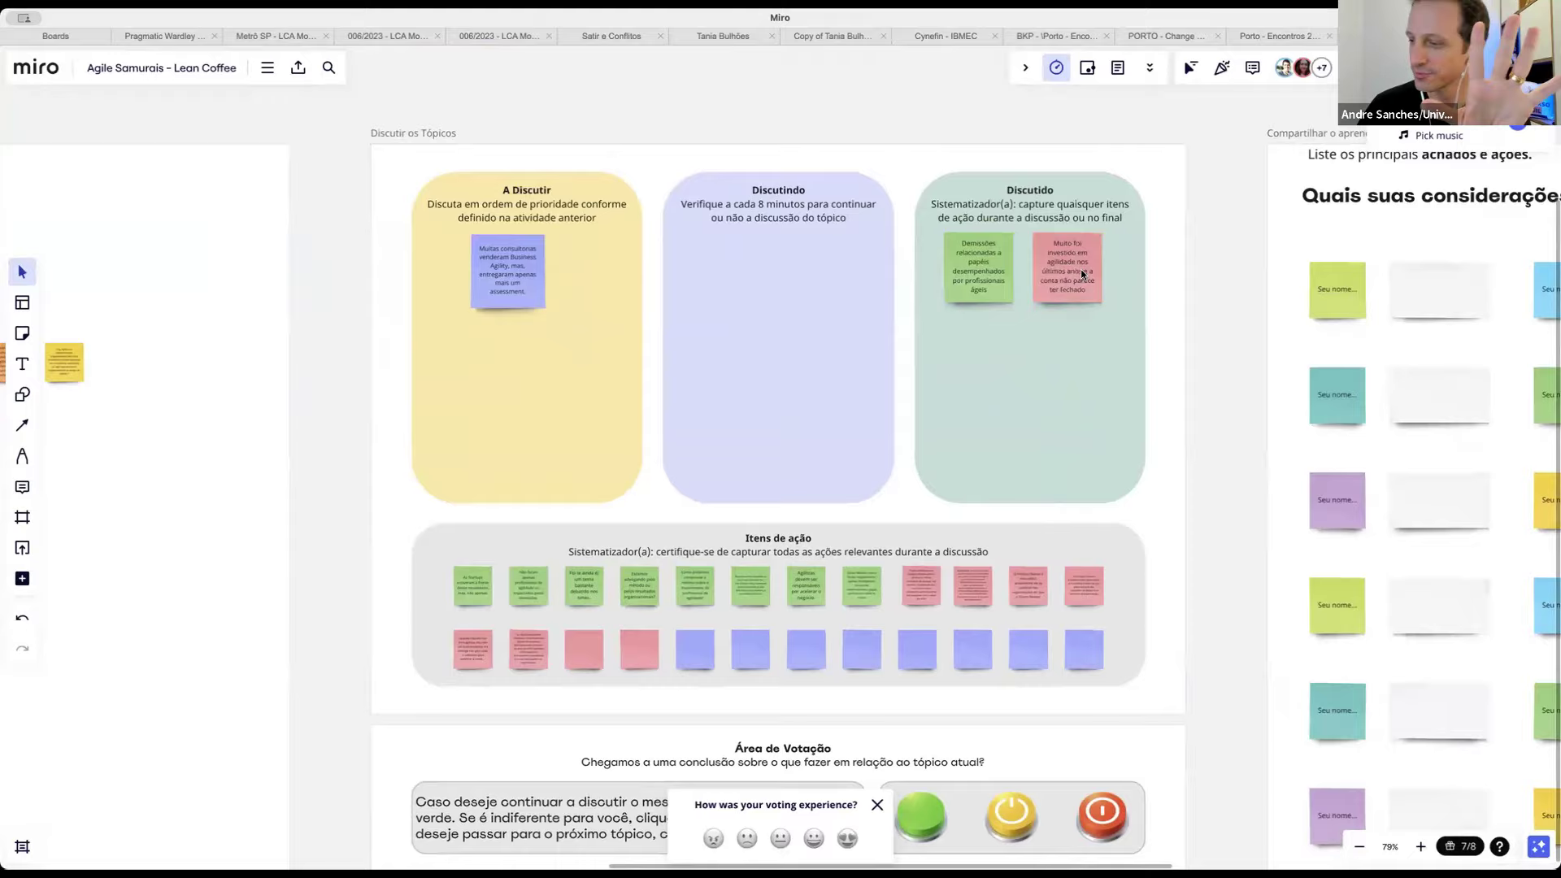
{"action": "left_click_drag", "start_coordinate": [522, 278], "coordinate": [788, 286]}
Step: Read the blue Business Agility topic note in the Discutindo column
{"action": "scroll", "coordinate": [788, 286], "scroll_direction": "up", "scroll_amount": 5}
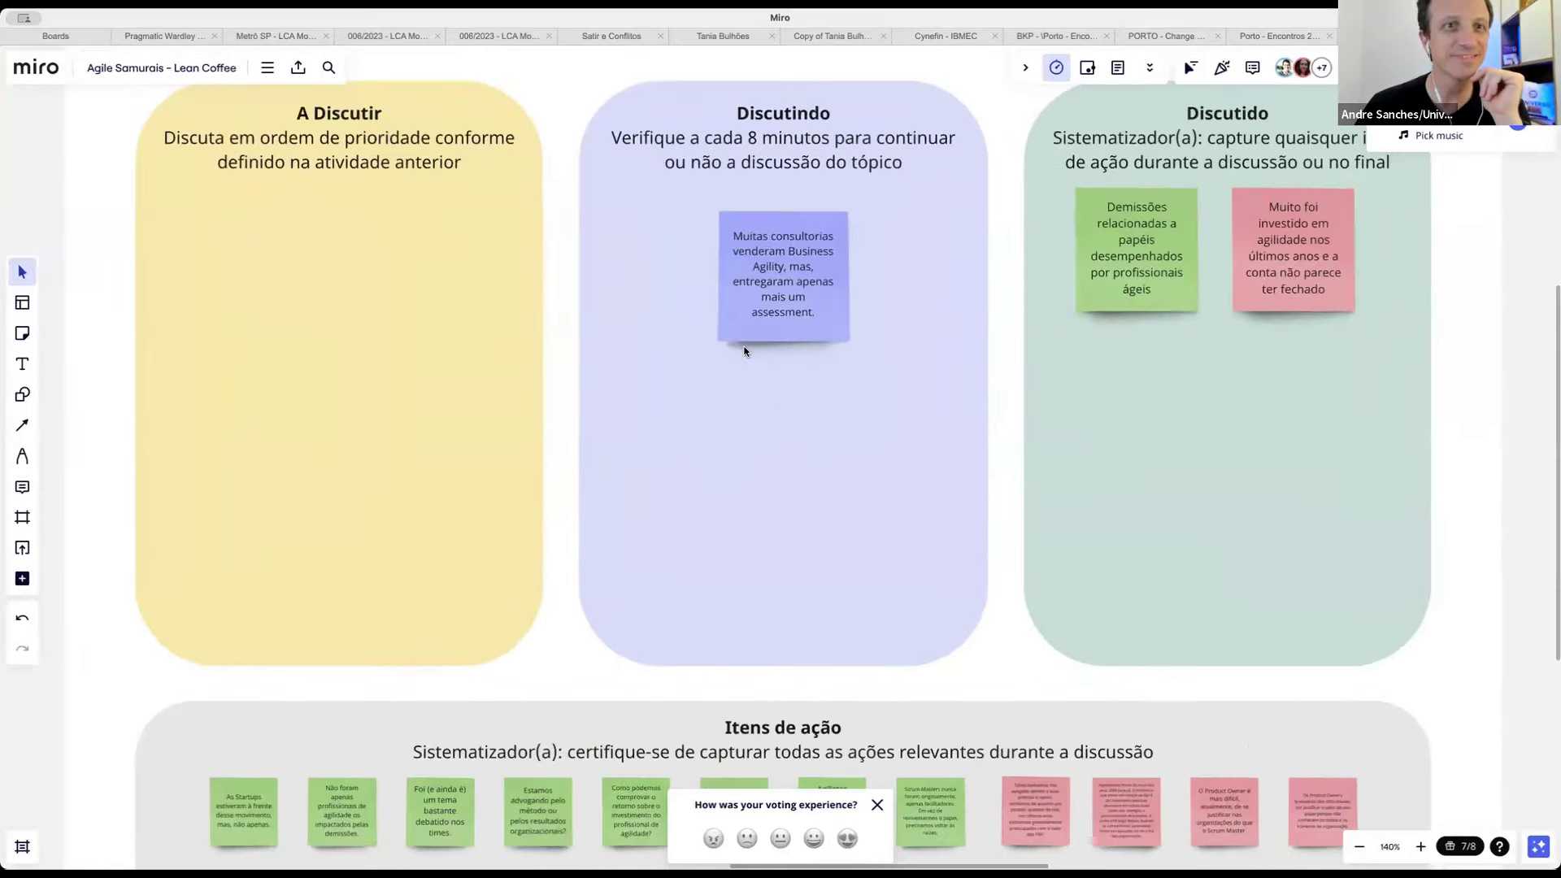
{"action": "scroll", "coordinate": [745, 354], "scroll_direction": "up", "scroll_amount": 3}
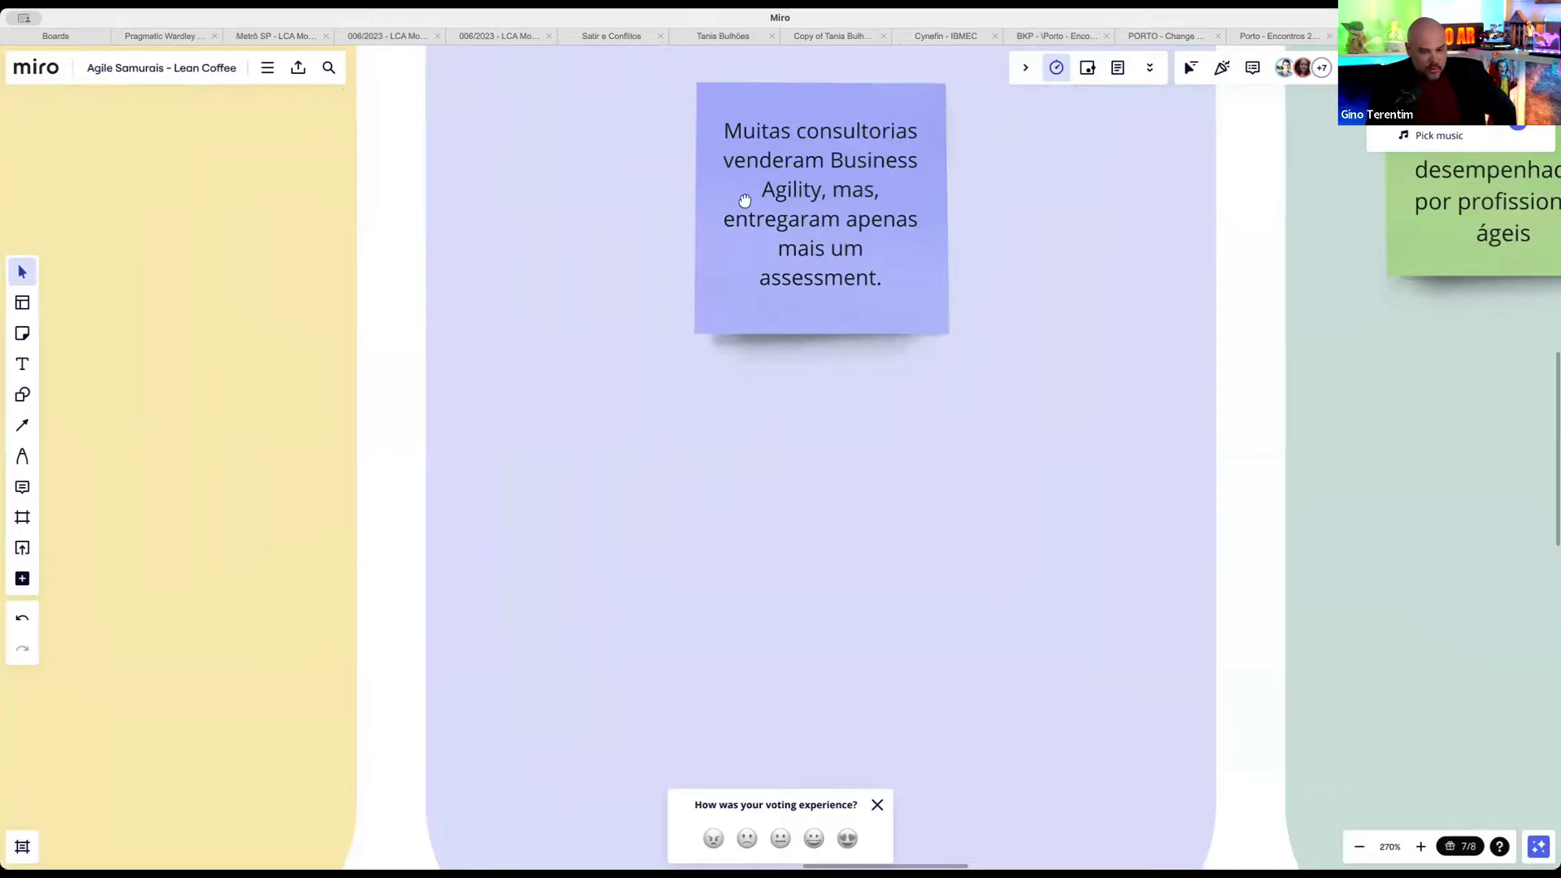
{"action": "scroll", "coordinate": [744, 200], "scroll_direction": "left", "scroll_amount": 2}
{"action": "scroll", "coordinate": [745, 200], "scroll_direction": "up", "scroll_amount": 2}
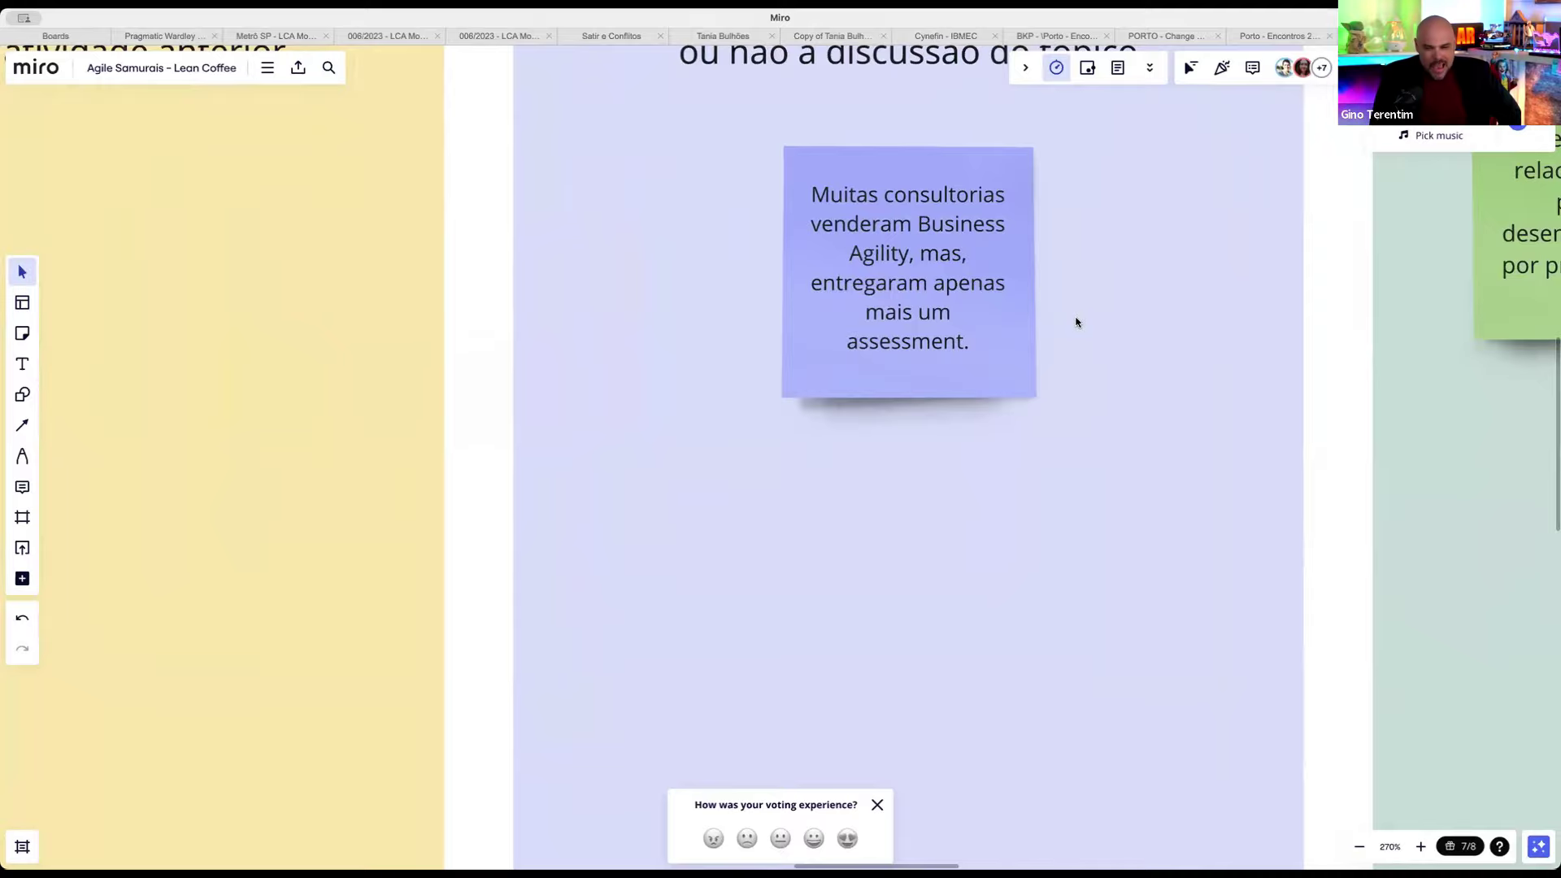
{"action": "scroll", "coordinate": [1077, 317], "scroll_direction": "down", "scroll_amount": 5}
{"action": "scroll", "coordinate": [1069, 352], "scroll_direction": "down", "scroll_amount": 4}
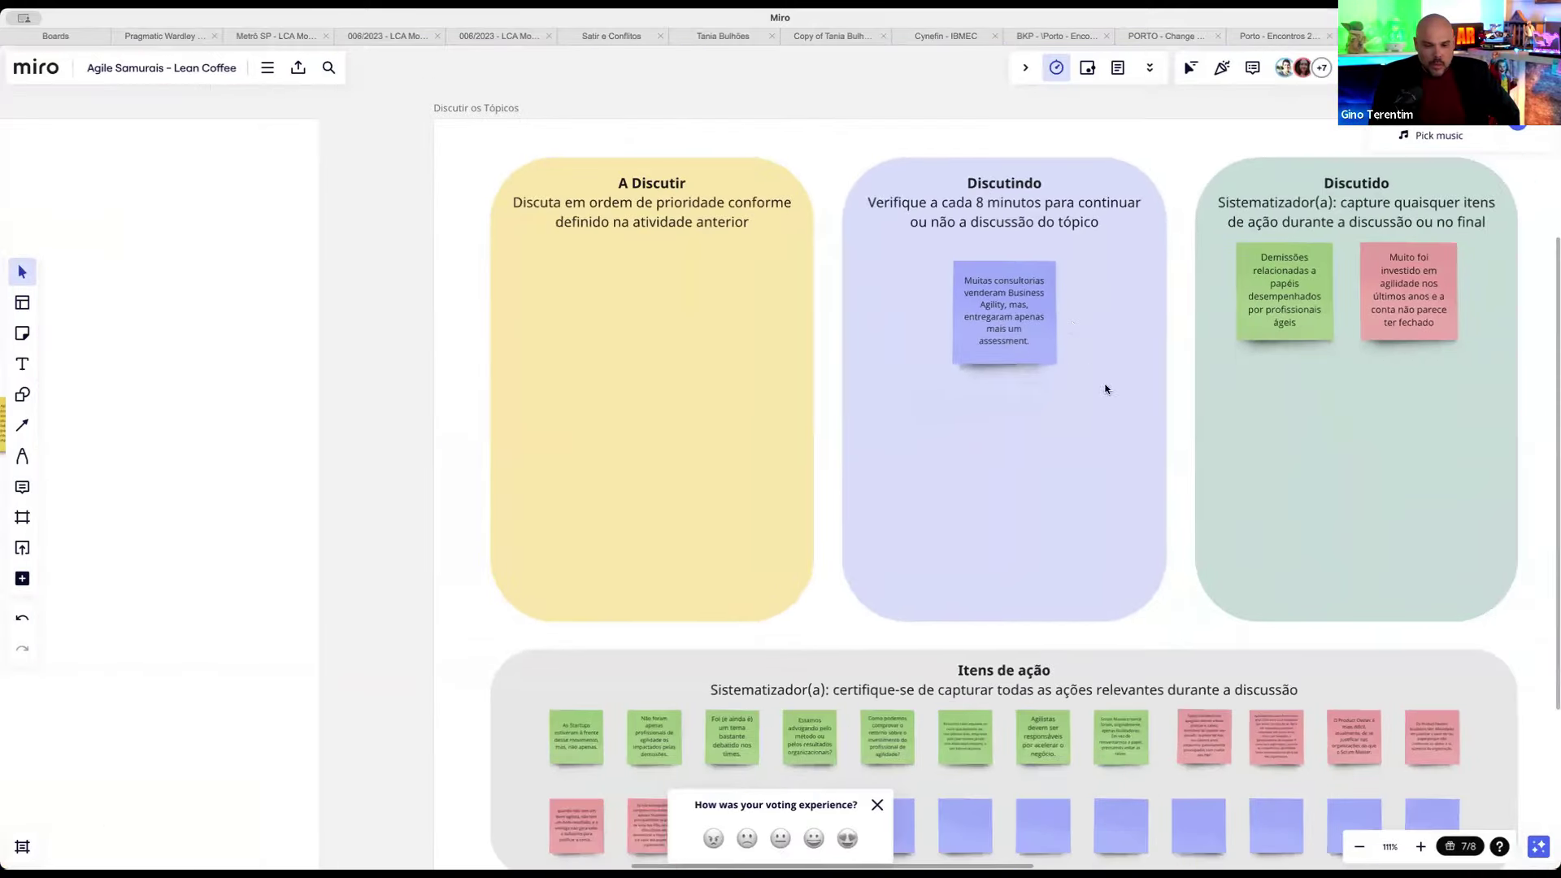
Step: Recolor the two empty pink notes under Itens de ação to the same blue-violet as the other empty notes
{"action": "scroll", "coordinate": [1069, 447], "scroll_direction": "down", "scroll_amount": 2}
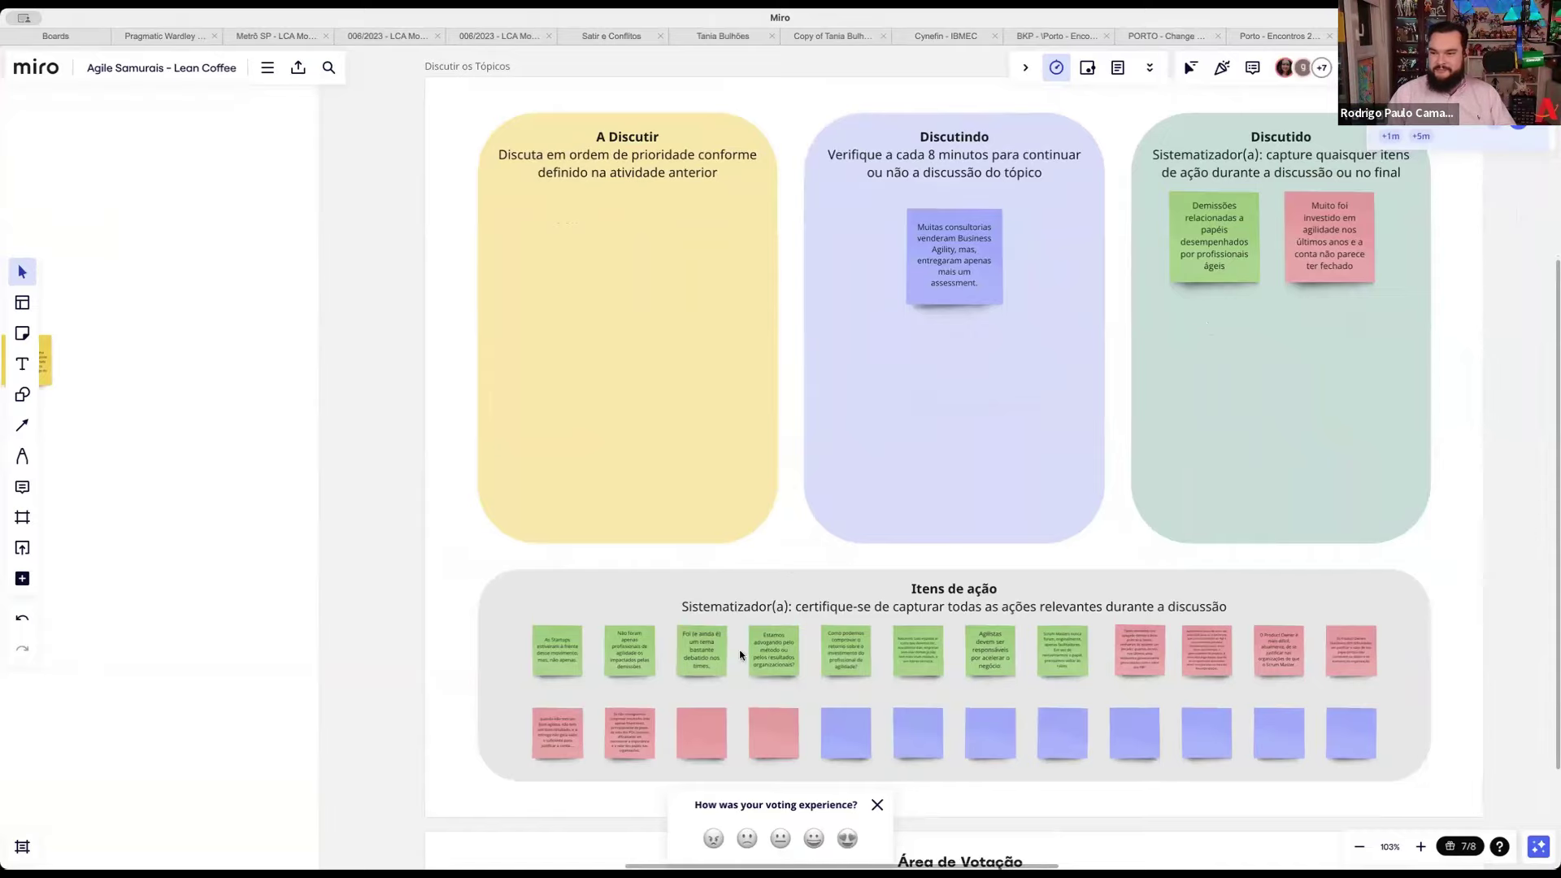
{"action": "scroll", "coordinate": [744, 659], "scroll_direction": "up", "scroll_amount": 5}
{"action": "scroll", "coordinate": [780, 528], "scroll_direction": "down", "scroll_amount": 4}
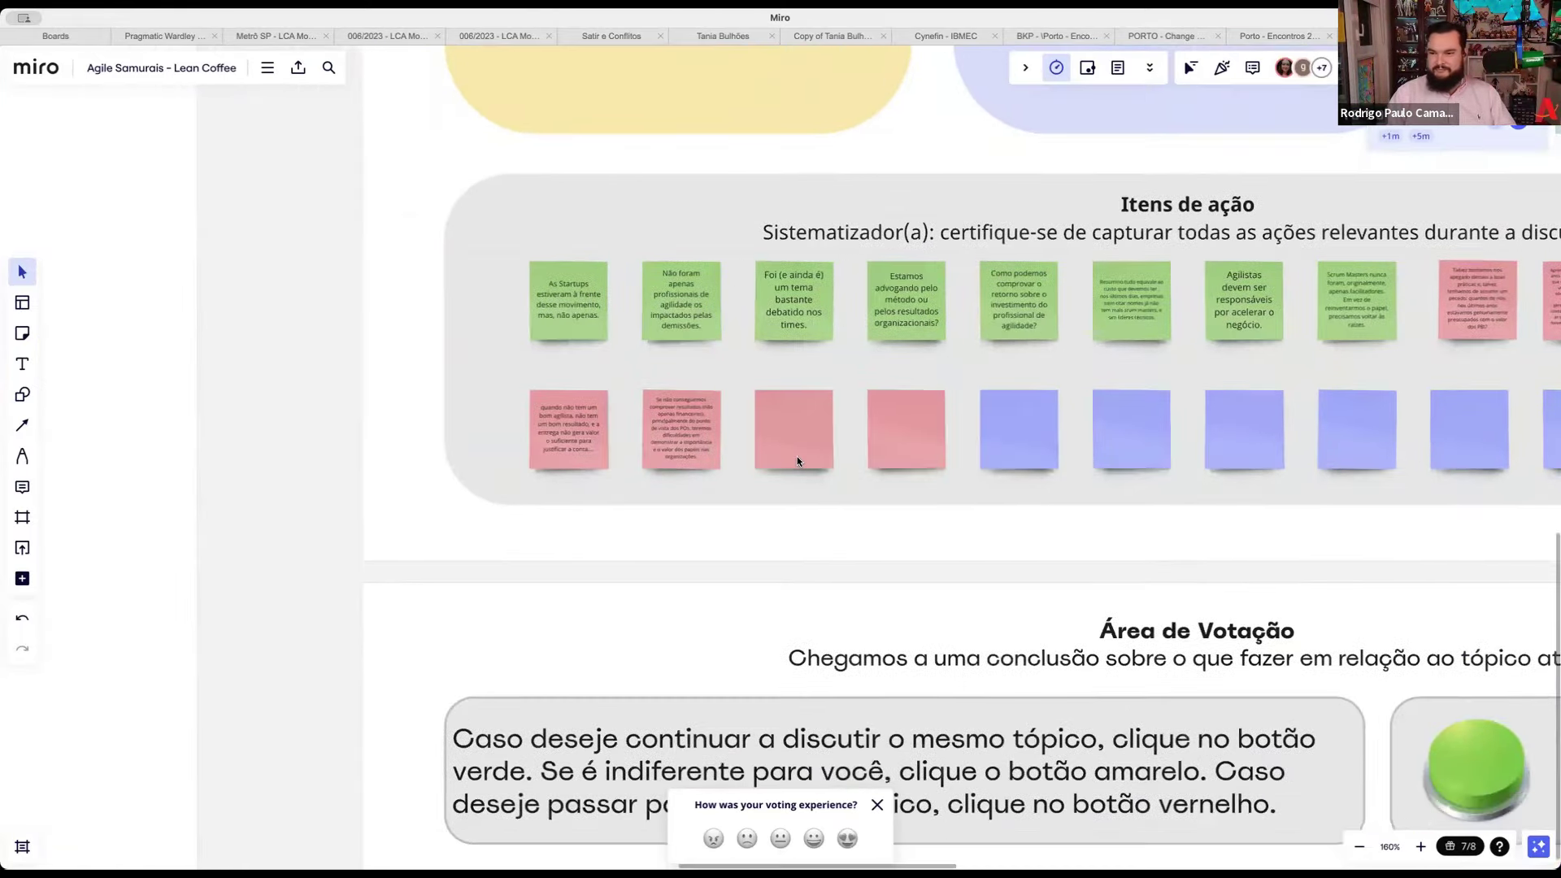
{"action": "left_click", "coordinate": [796, 461]}
{"action": "left_click", "coordinate": [920, 415], "text": "shift"}
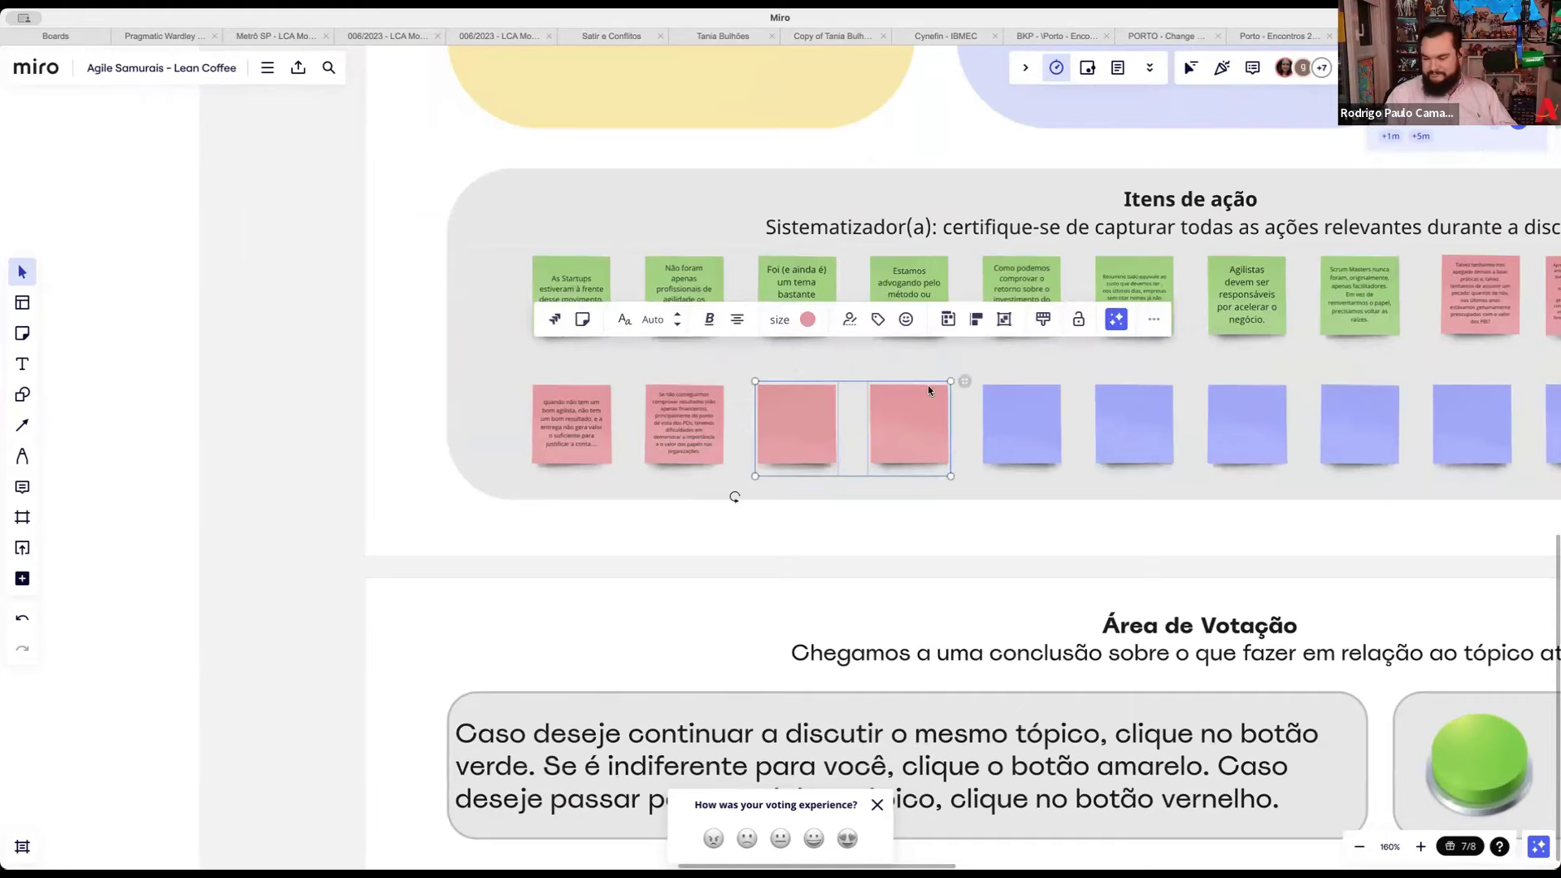
{"action": "left_click", "coordinate": [809, 320]}
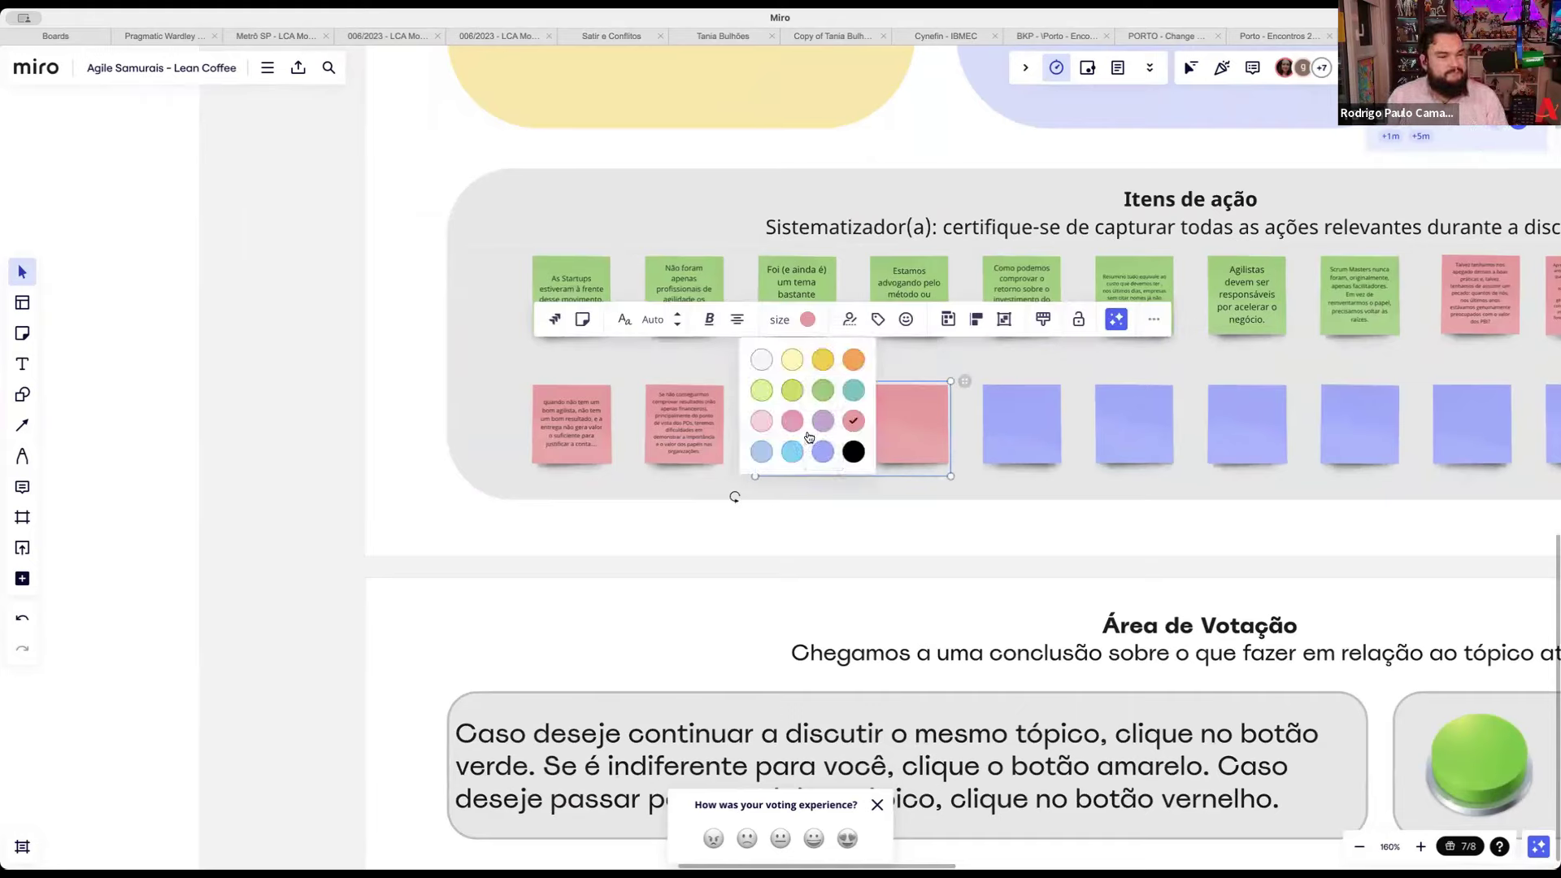
{"action": "left_click", "coordinate": [823, 422]}
{"action": "left_click", "coordinate": [813, 329]}
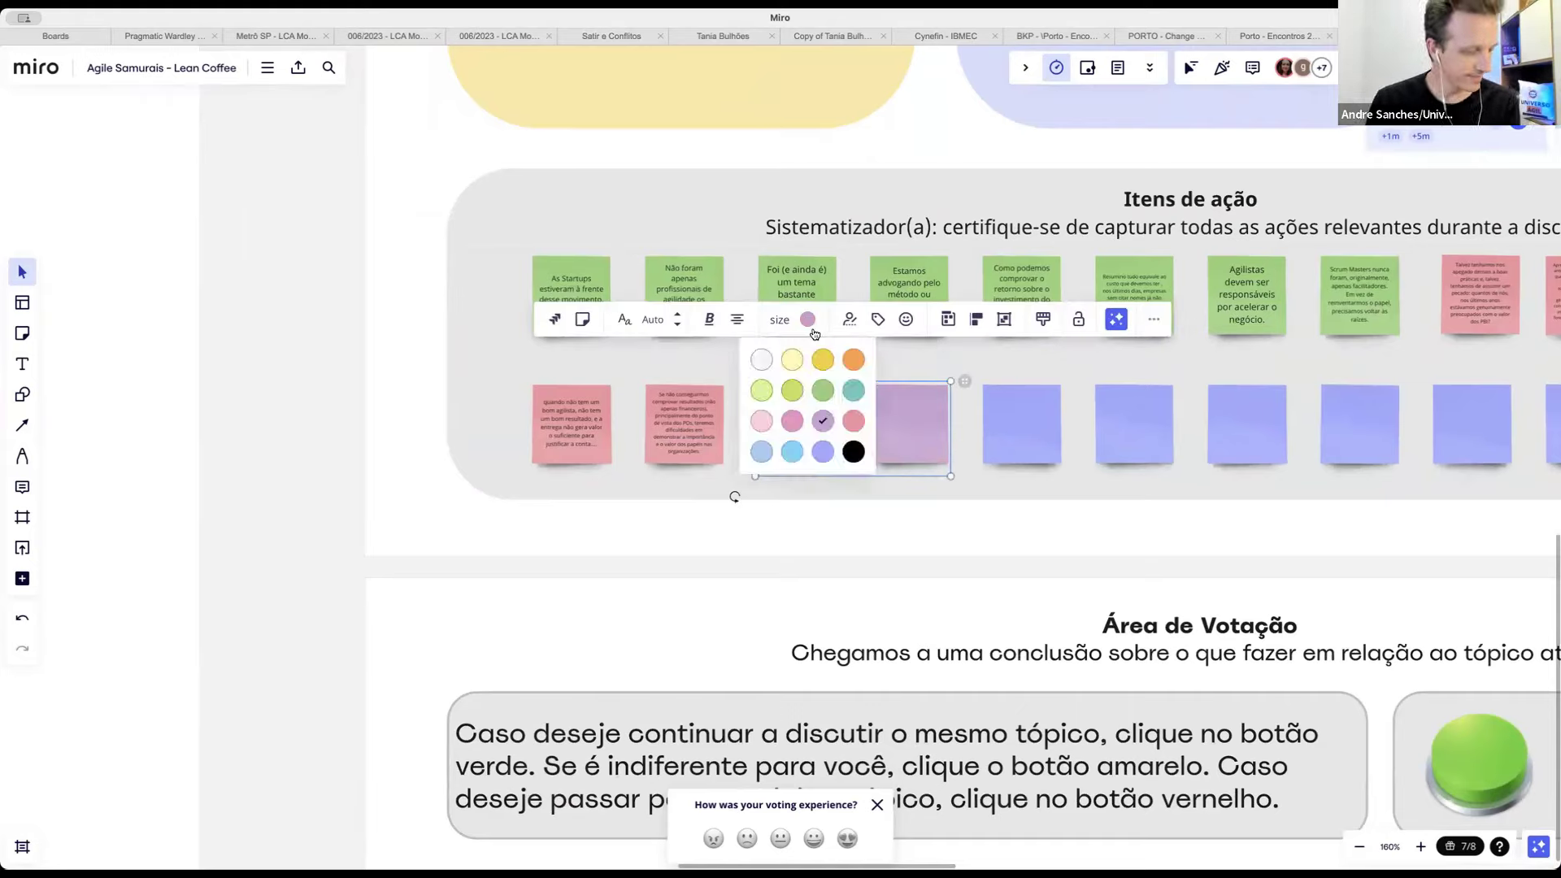
{"action": "left_click", "coordinate": [823, 451]}
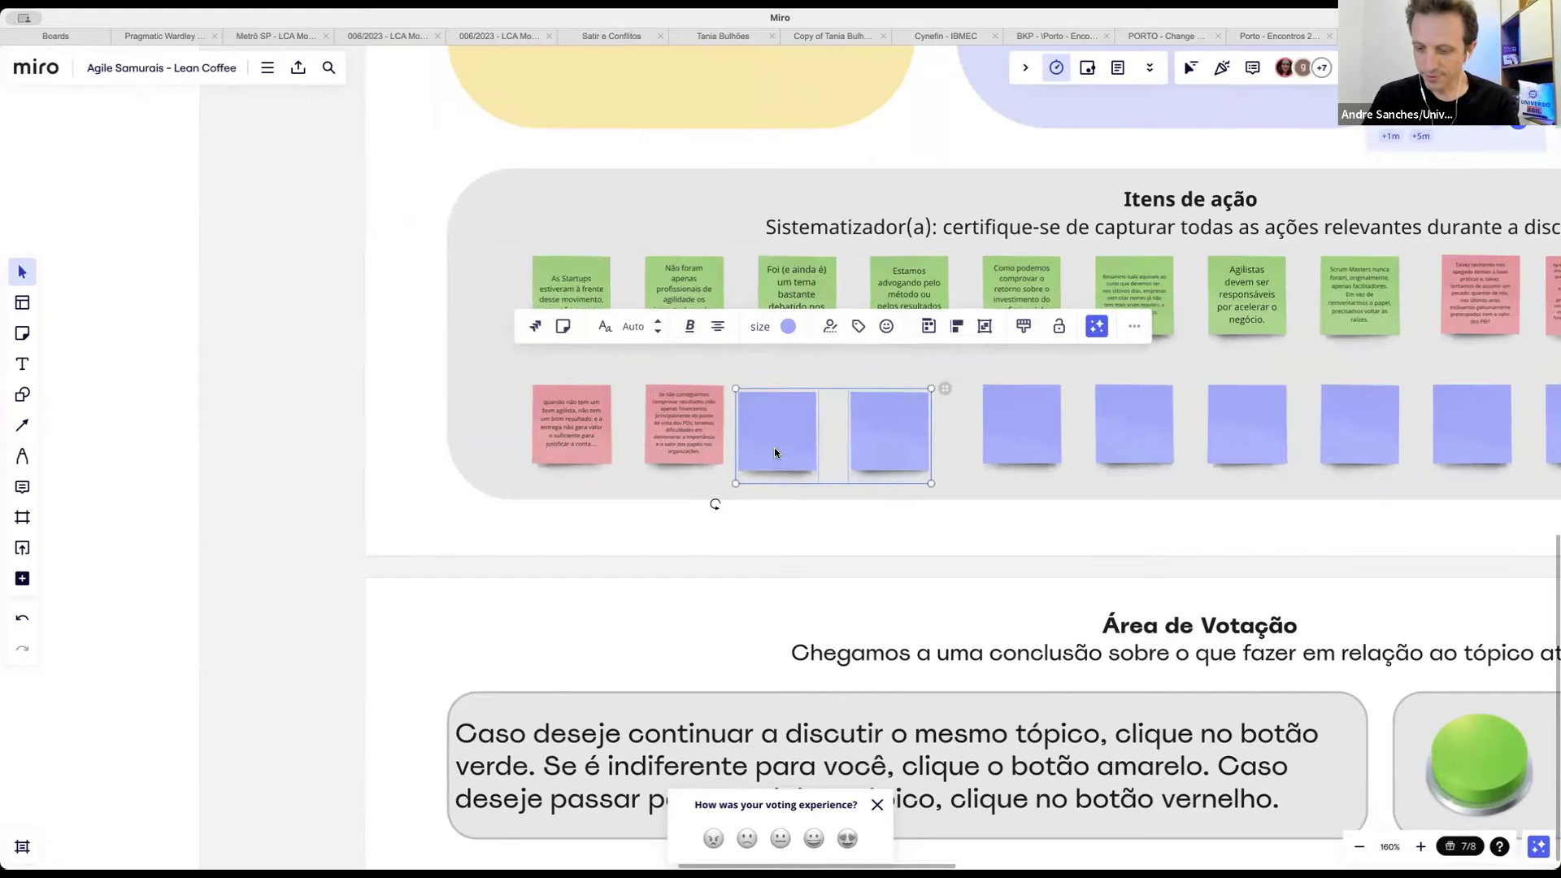
Step: Write "Assessment precisa desencadear ações." on the first empty blue note under Itens de ação
{"action": "scroll", "coordinate": [774, 447], "scroll_direction": "up", "scroll_amount": 5}
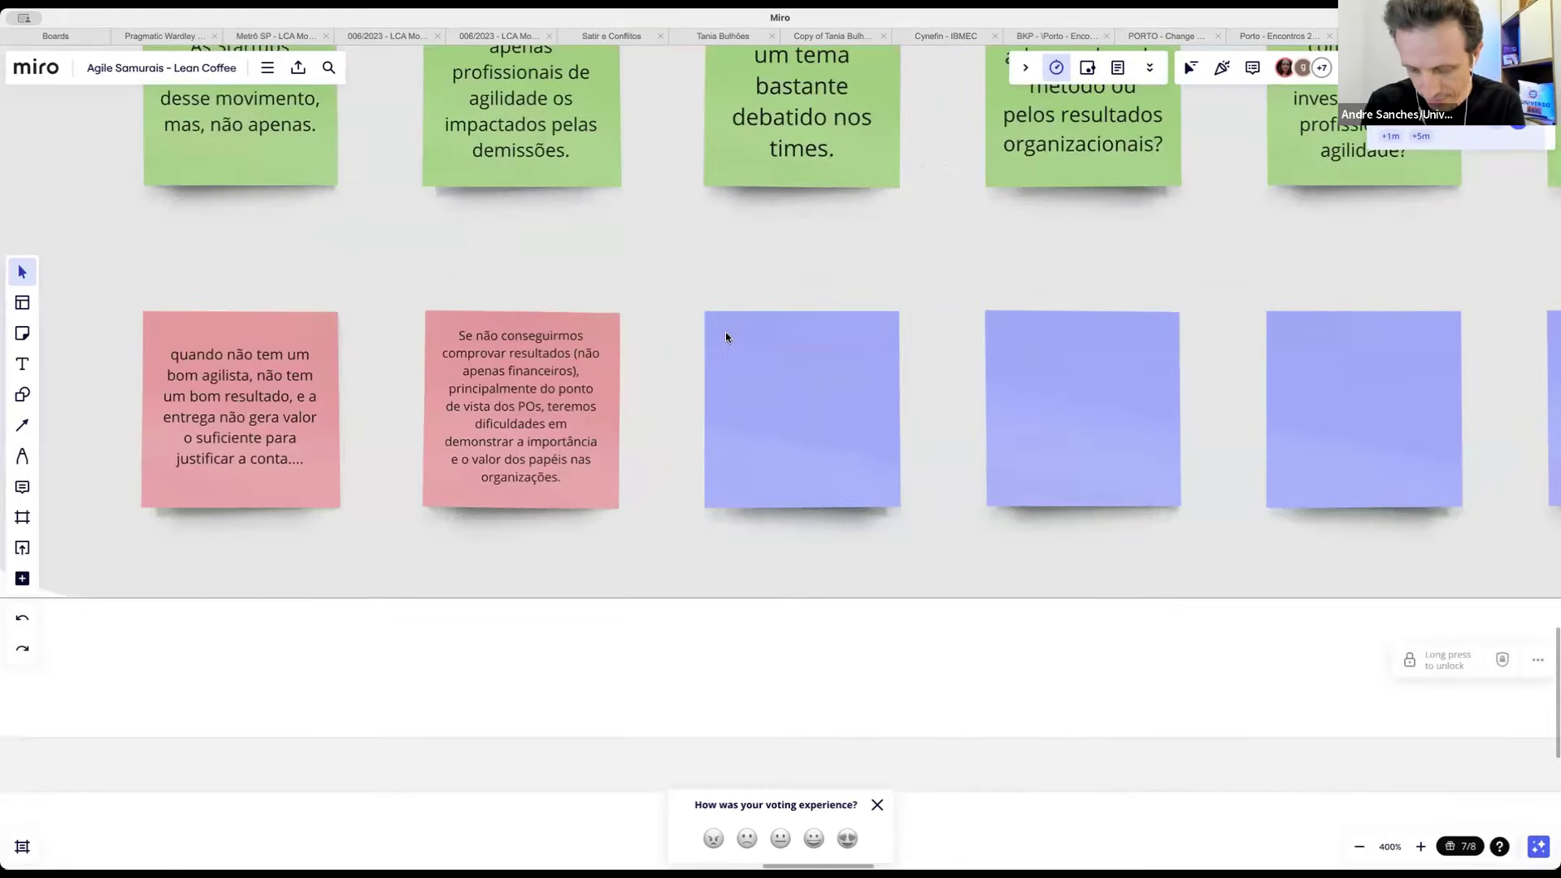
{"action": "double_click", "coordinate": [726, 334]}
{"action": "type", "text": "Assess"}
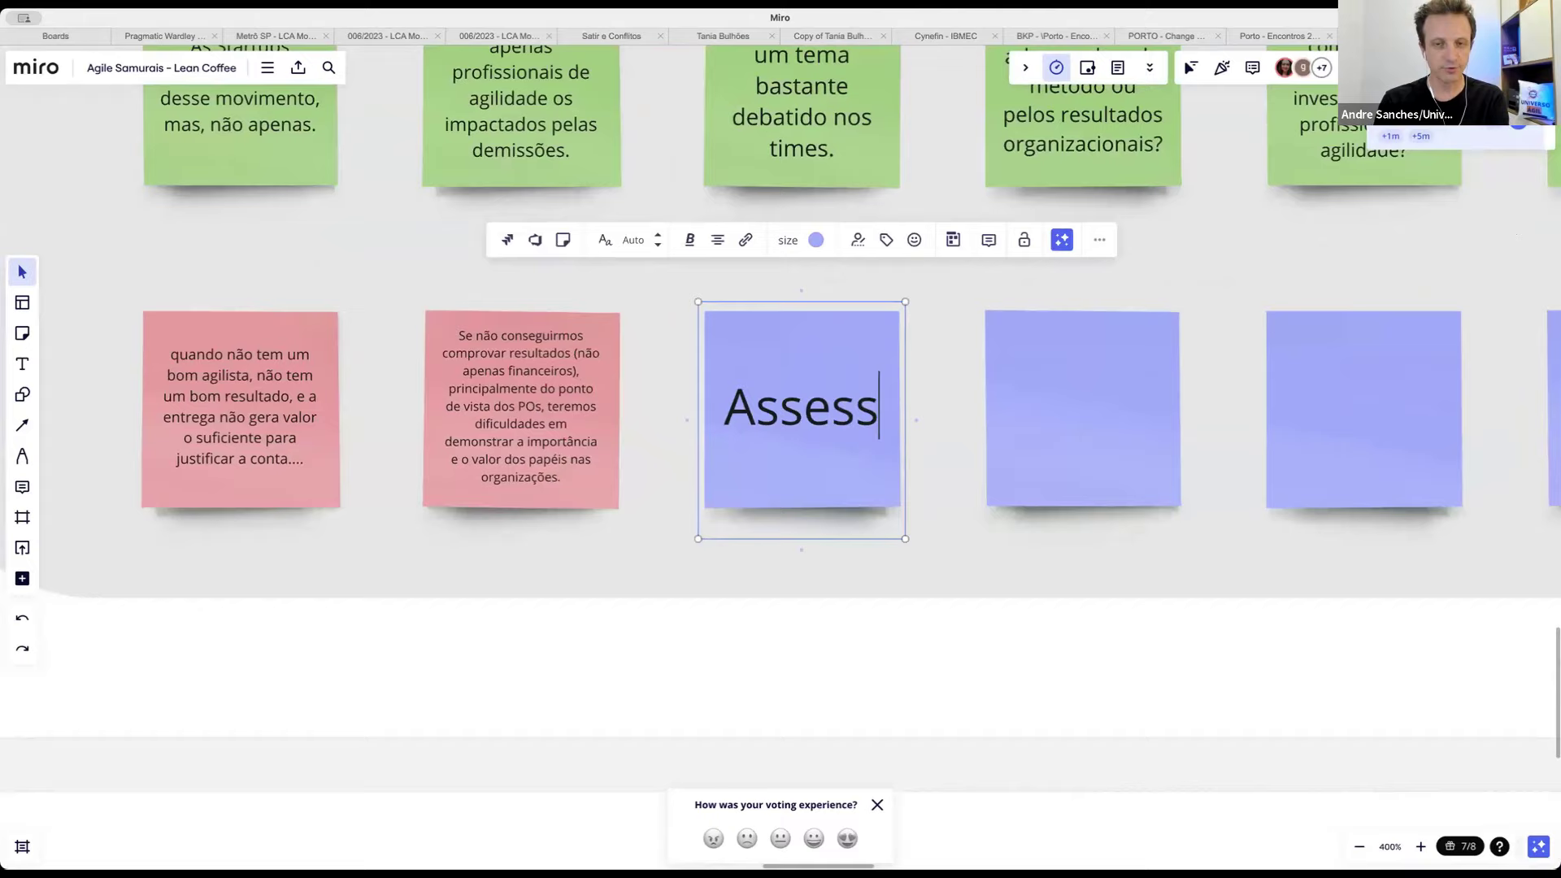
{"action": "type", "text": "ment precisa"}
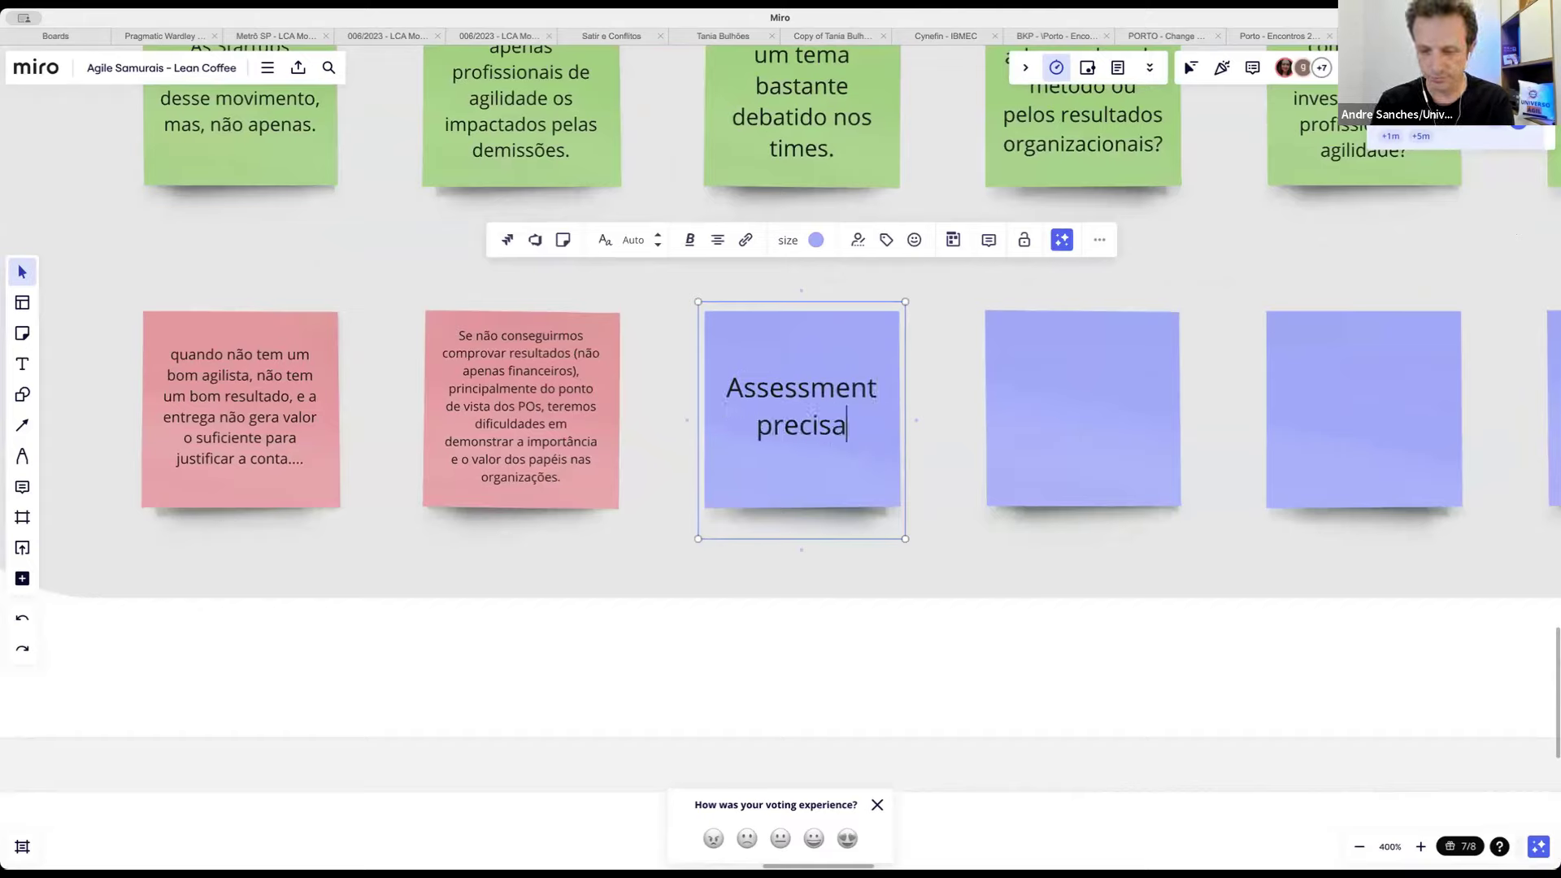
{"action": "type", "text": " dese"}
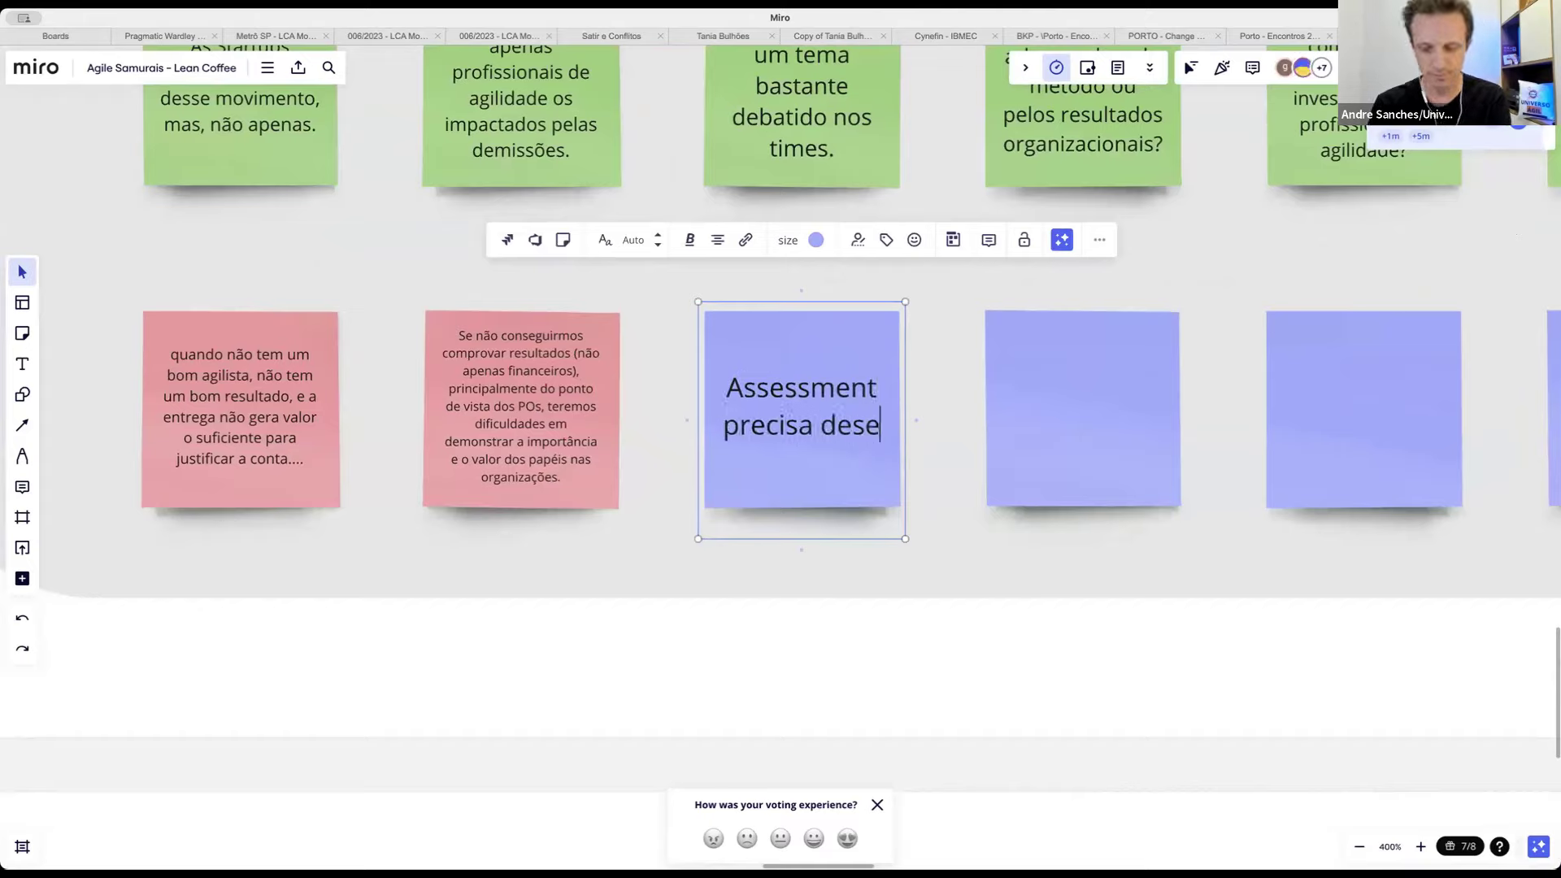
{"action": "key", "text": "BackSpace"}
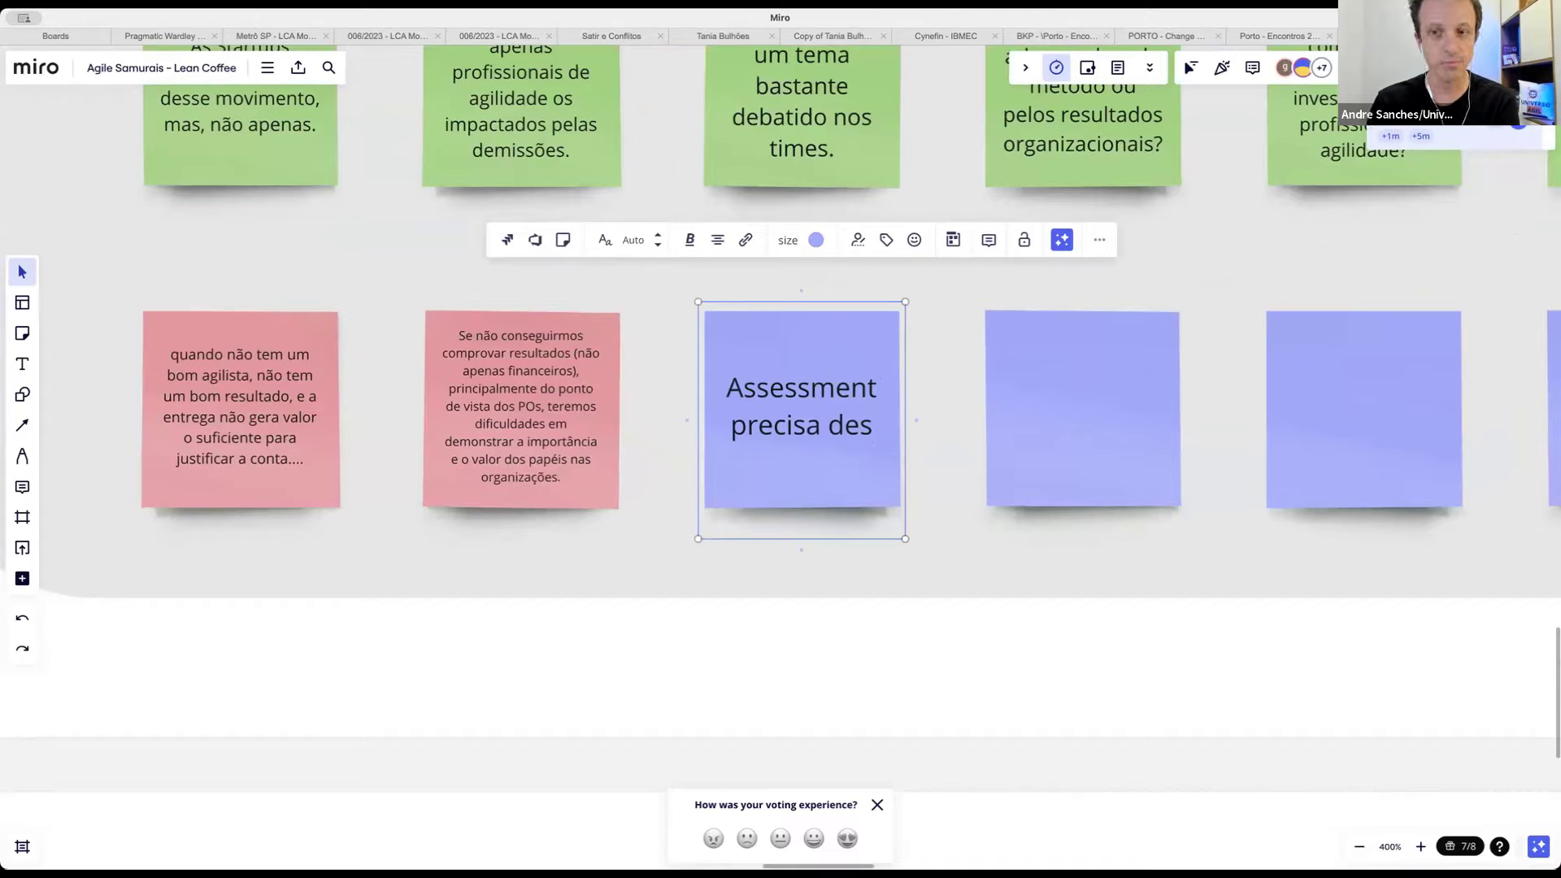
{"action": "type", "text": "encadear aç"}
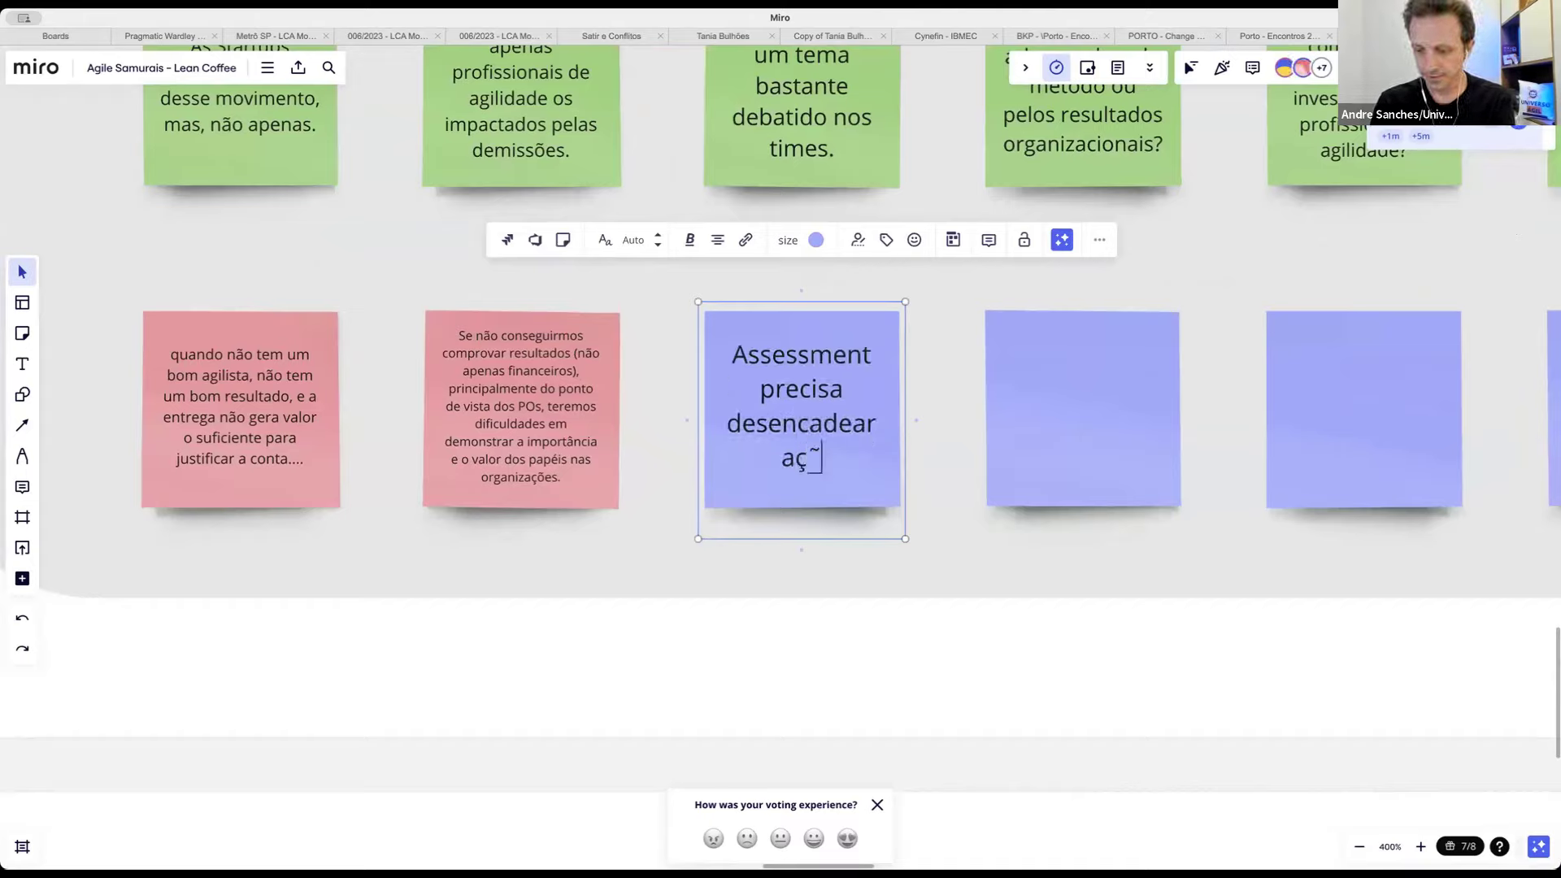
{"action": "type", "text": "ões."}
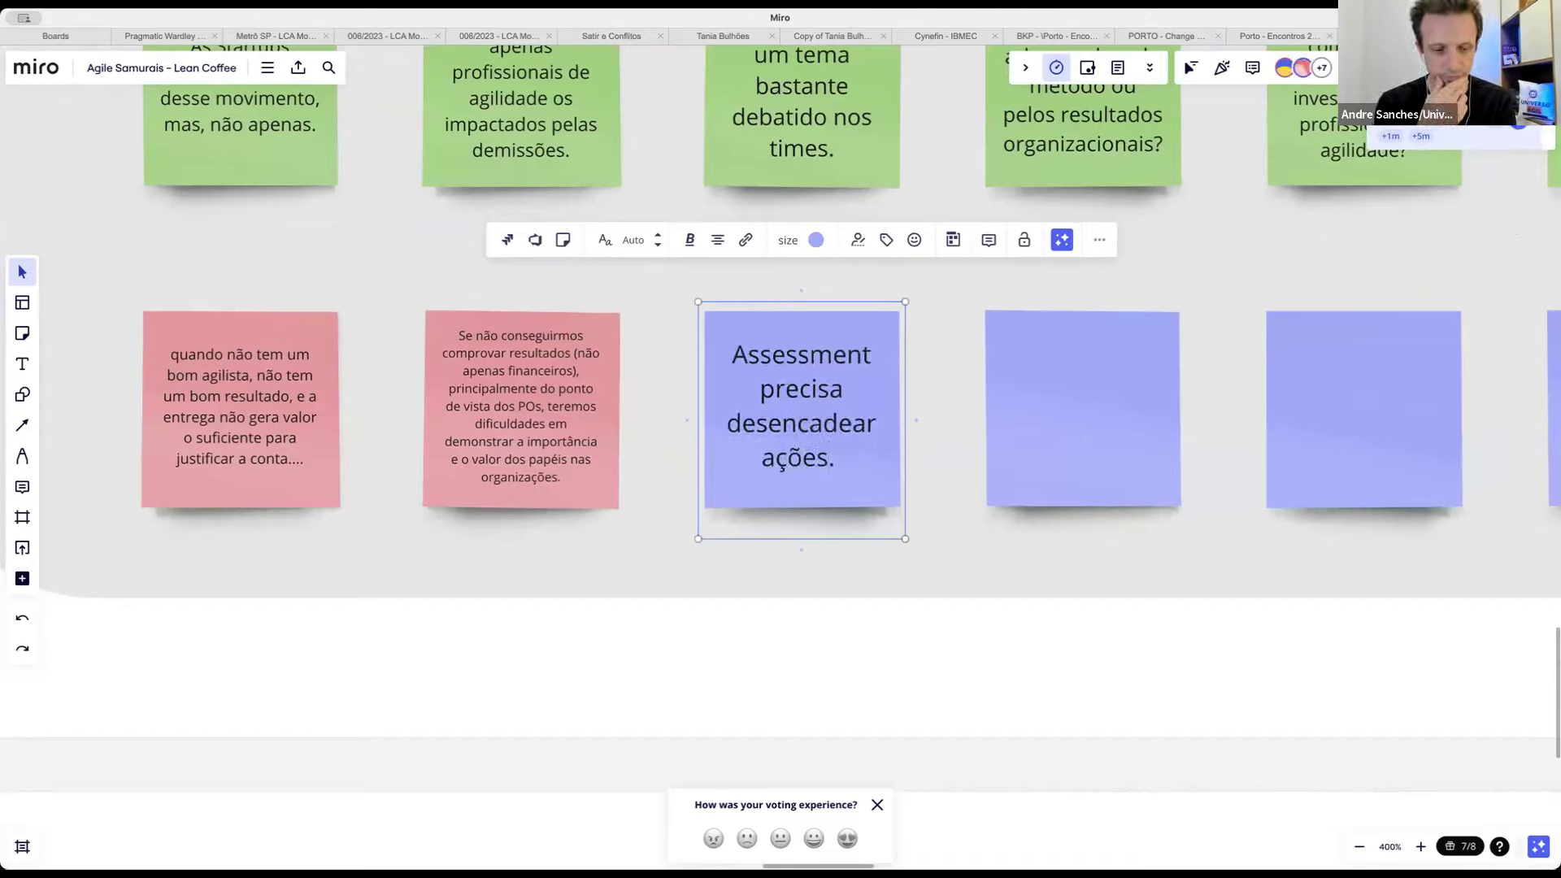
Step: Write "Gestão de Mudanças é crucial no processo e, principalmente, o respeito à história do cliente." on the second blue action-item note
{"action": "double_click", "coordinate": [1105, 355]}
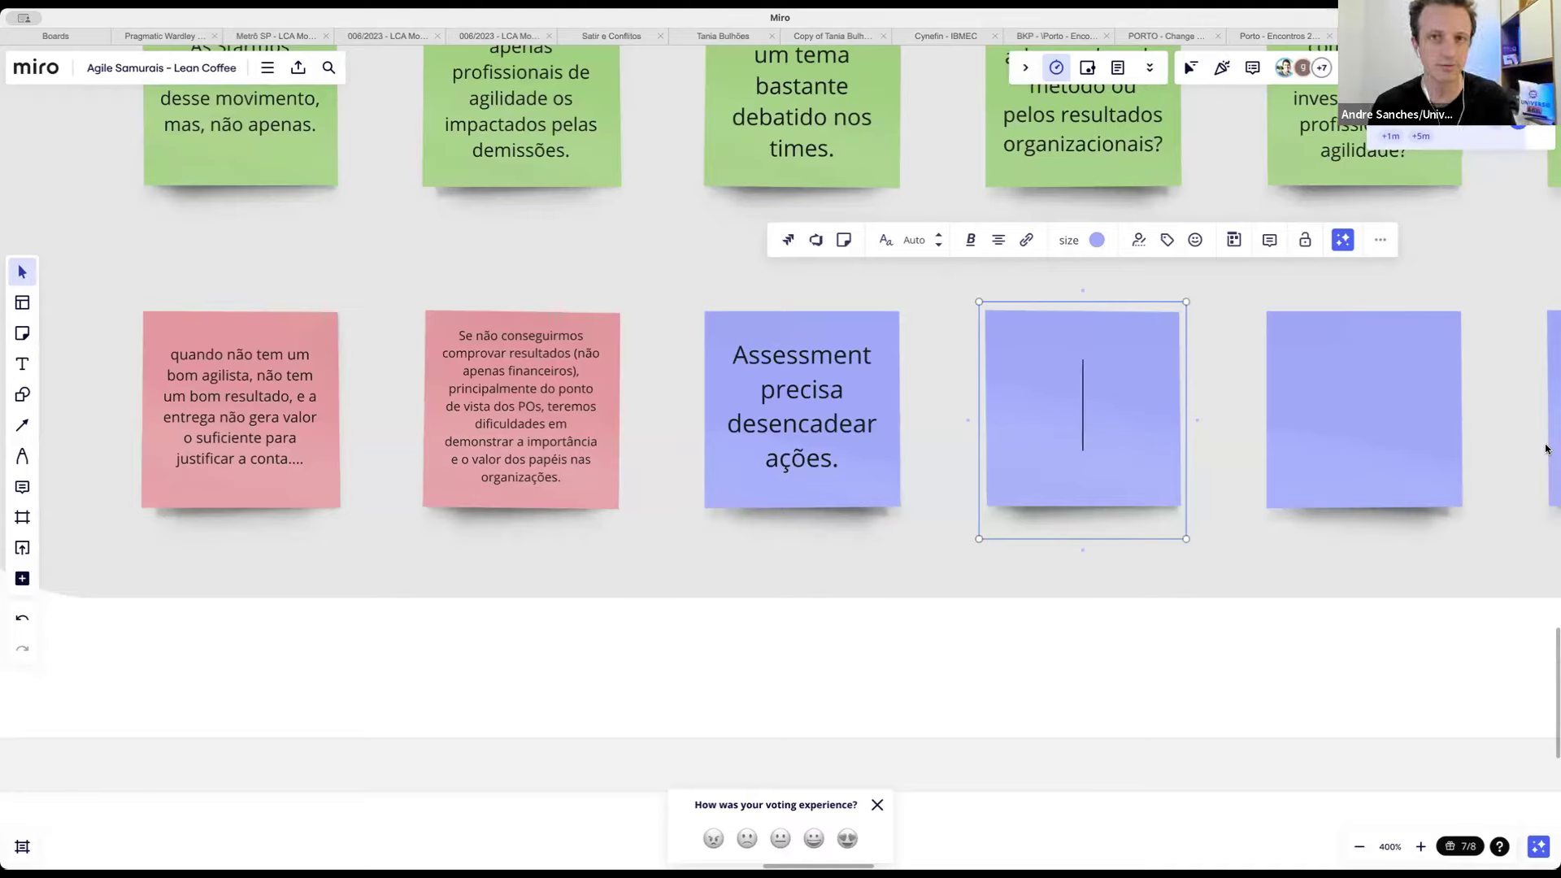
{"action": "type", "text": "Ge"}
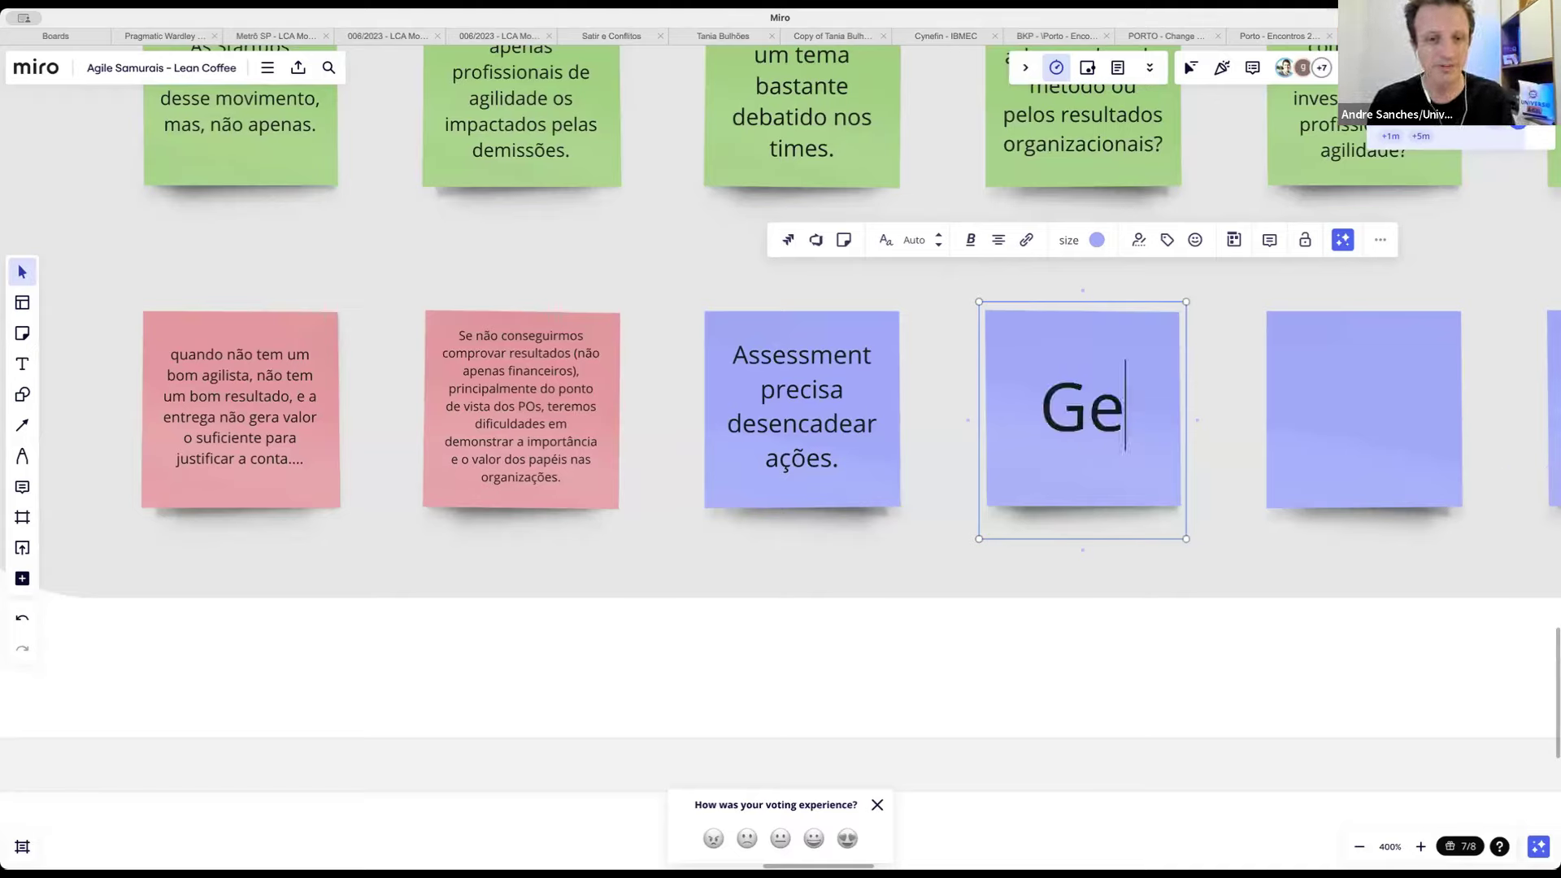
{"action": "type", "text": "stão de Mud"}
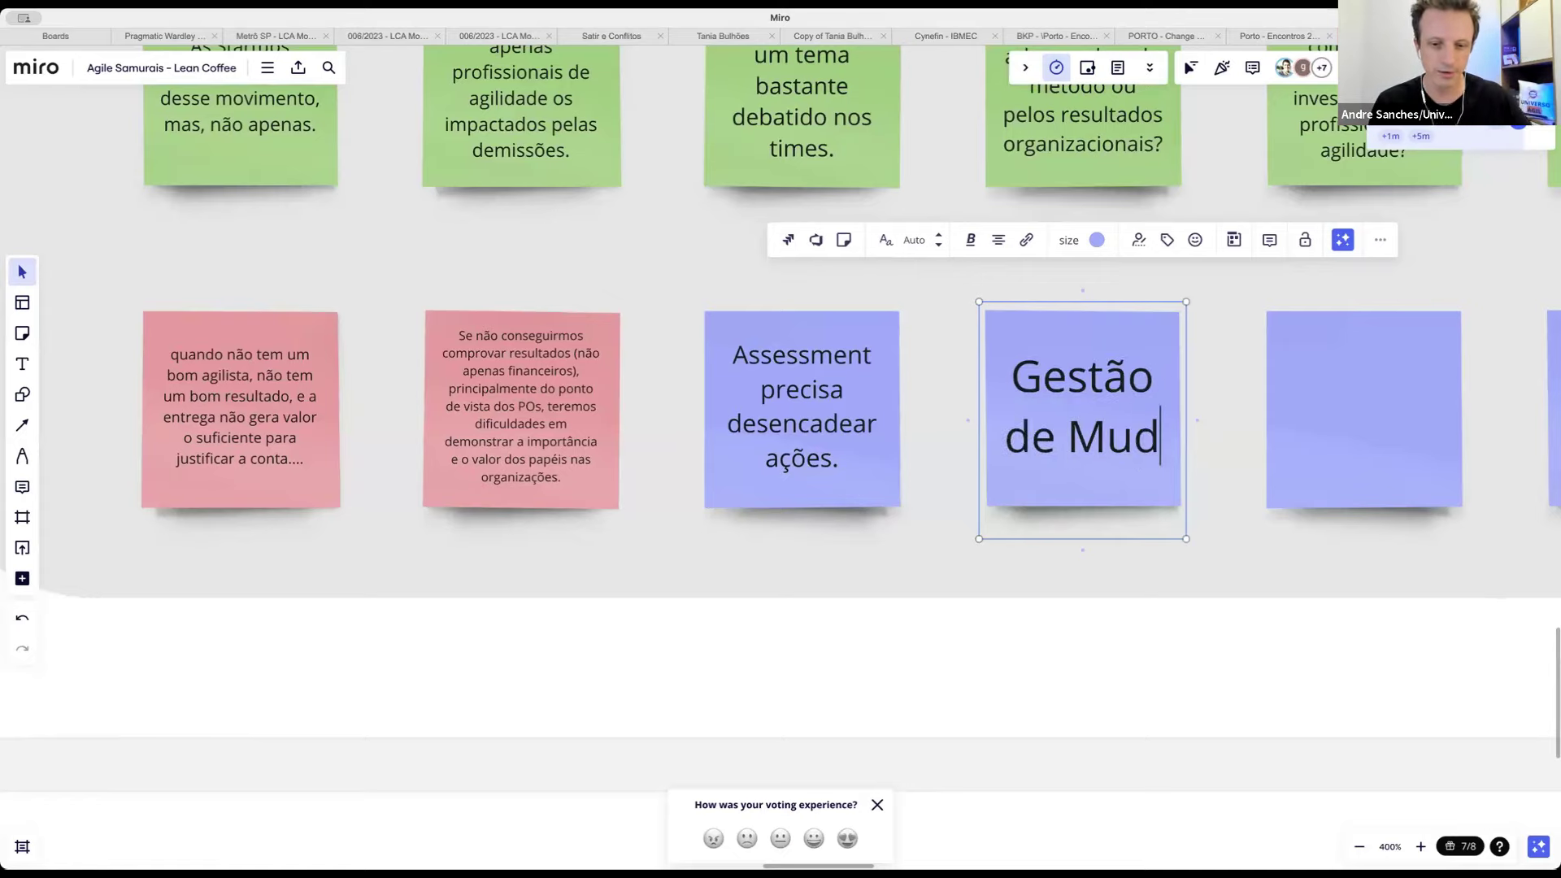
{"action": "type", "text": "anças é umo"}
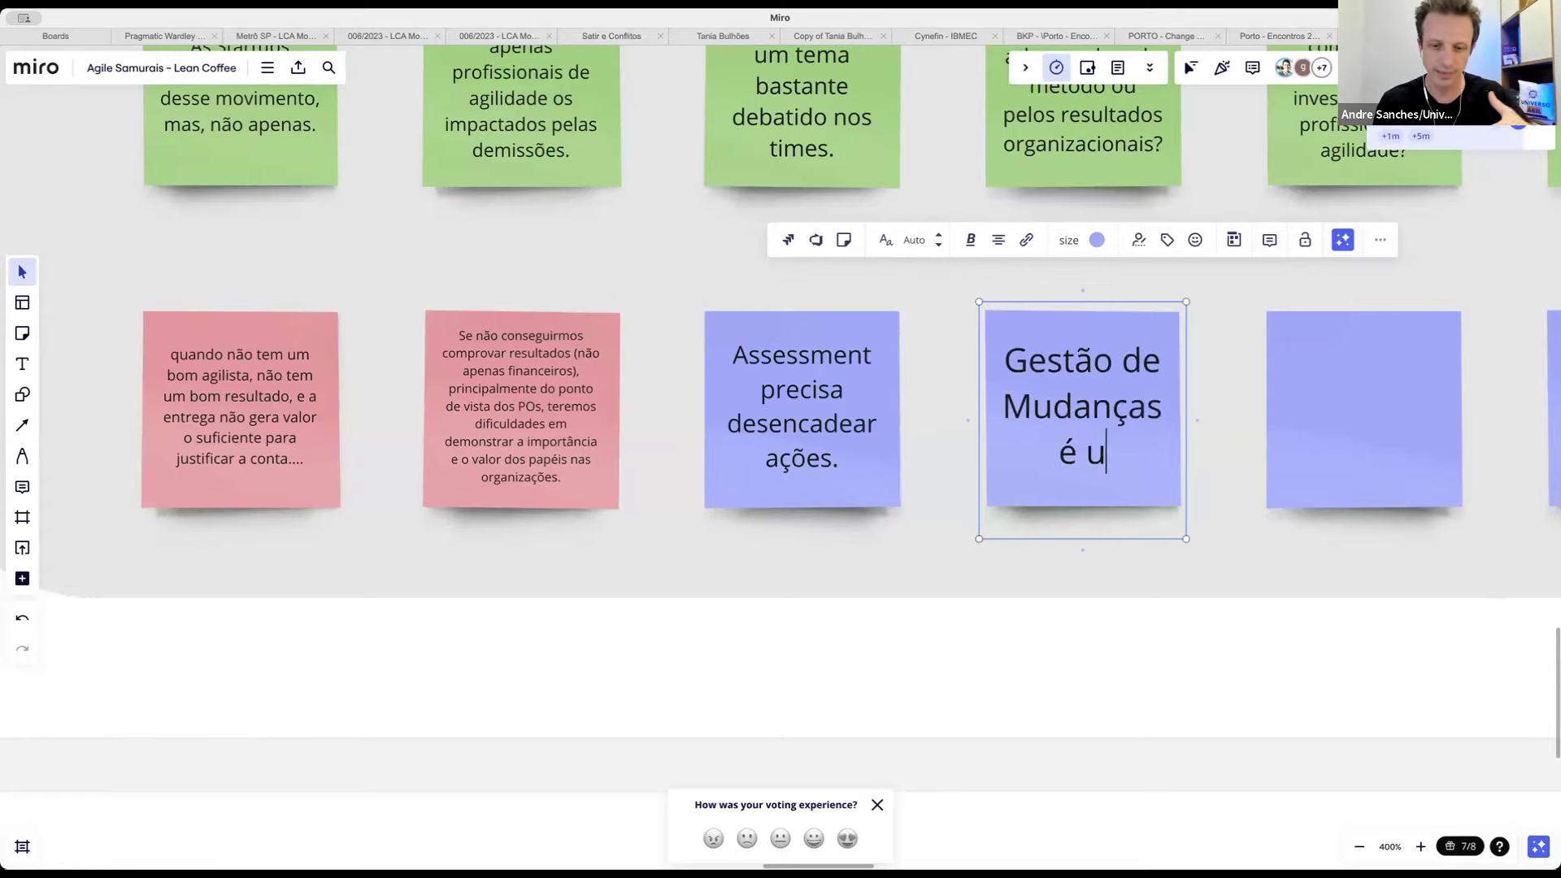
{"action": "key", "text": "BackSpace"}
{"action": "key", "text": "BackSpace"}
{"action": "key", "text": "BackSpace"}
{"action": "type", "text": "cr"}
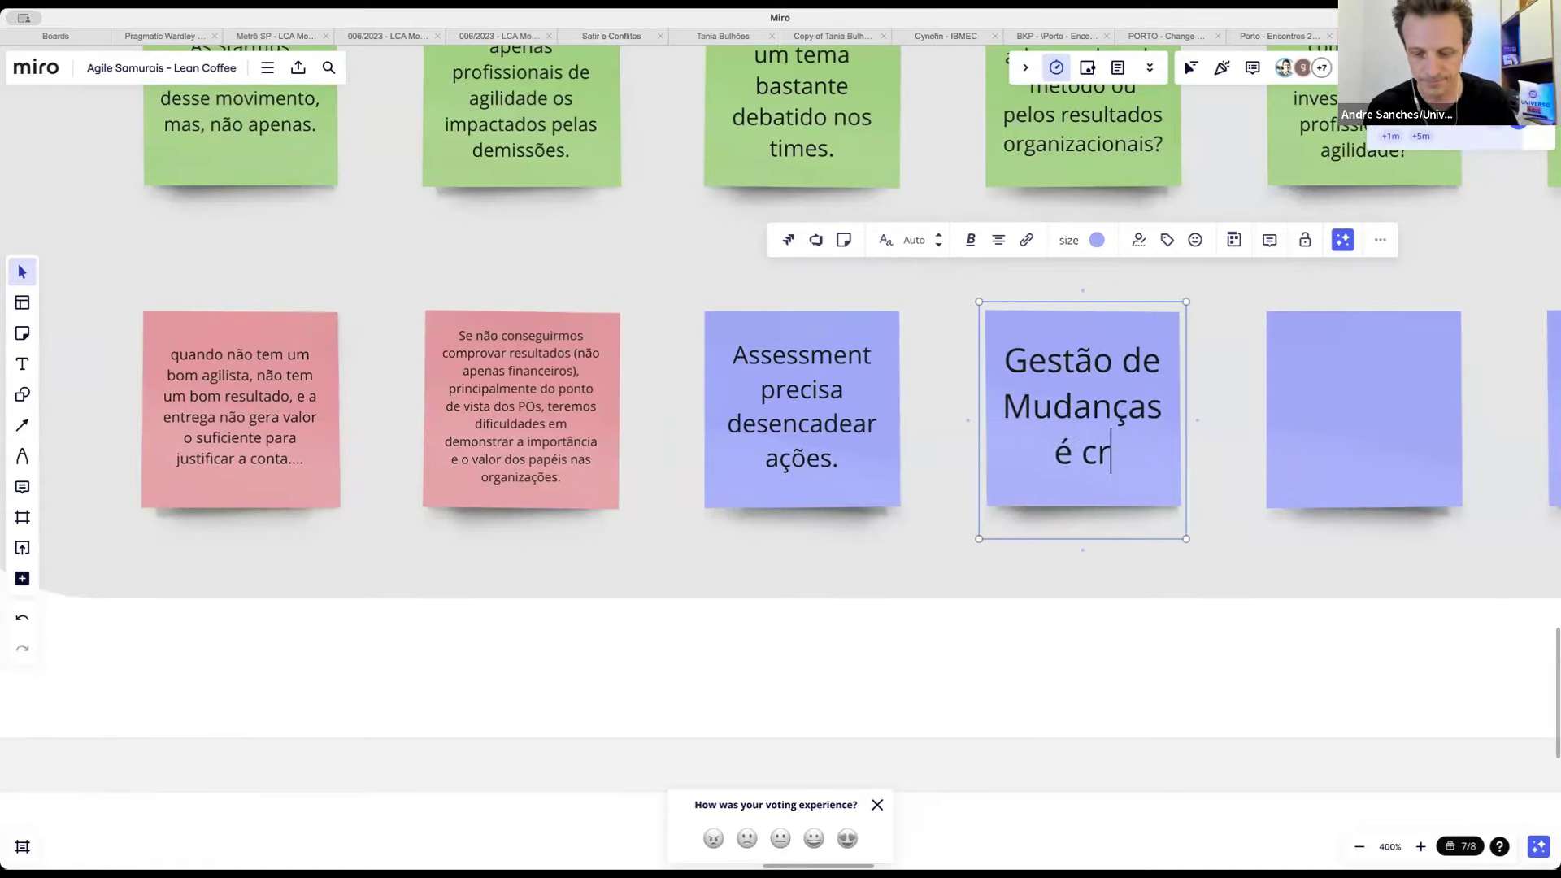
{"action": "type", "text": "ucial no pr"}
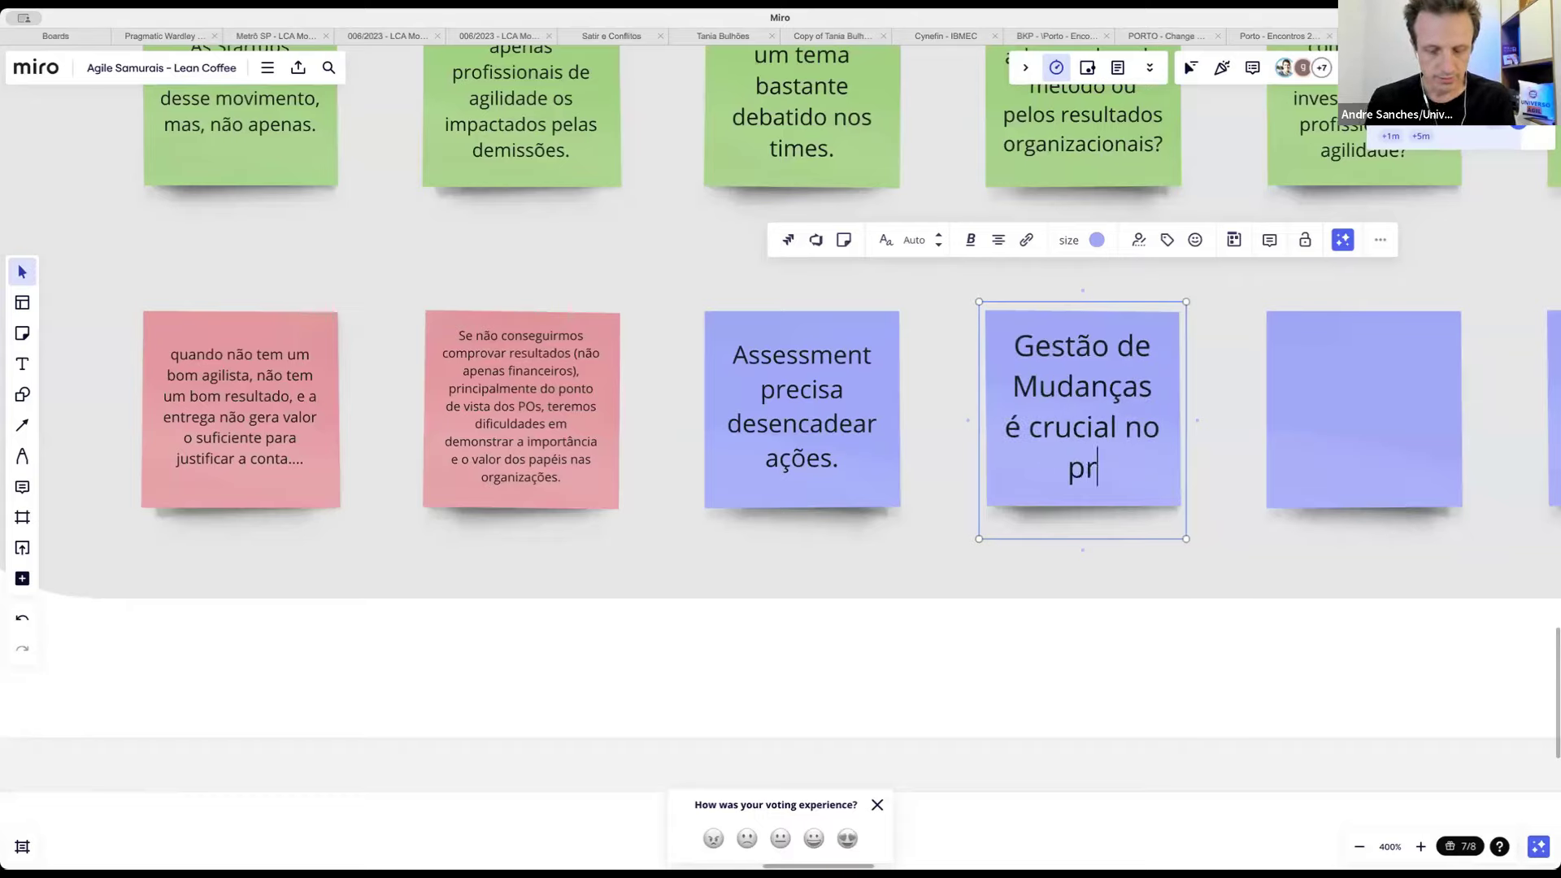
{"action": "type", "text": "ocesso e"}
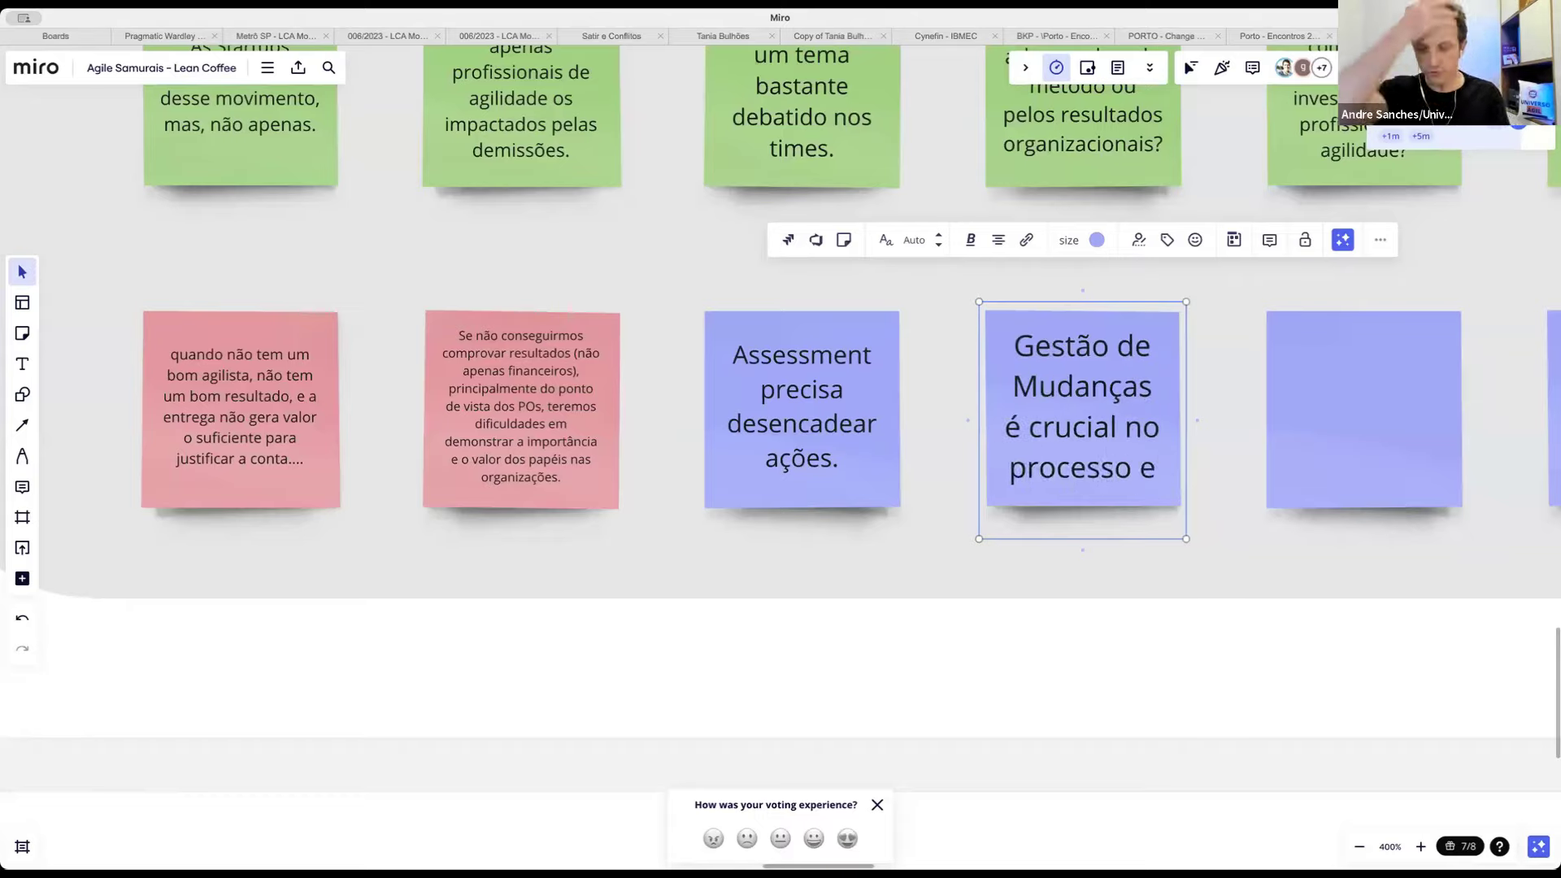
{"action": "type", "text": ", princip"}
{"action": "key", "text": "BackSpace"}
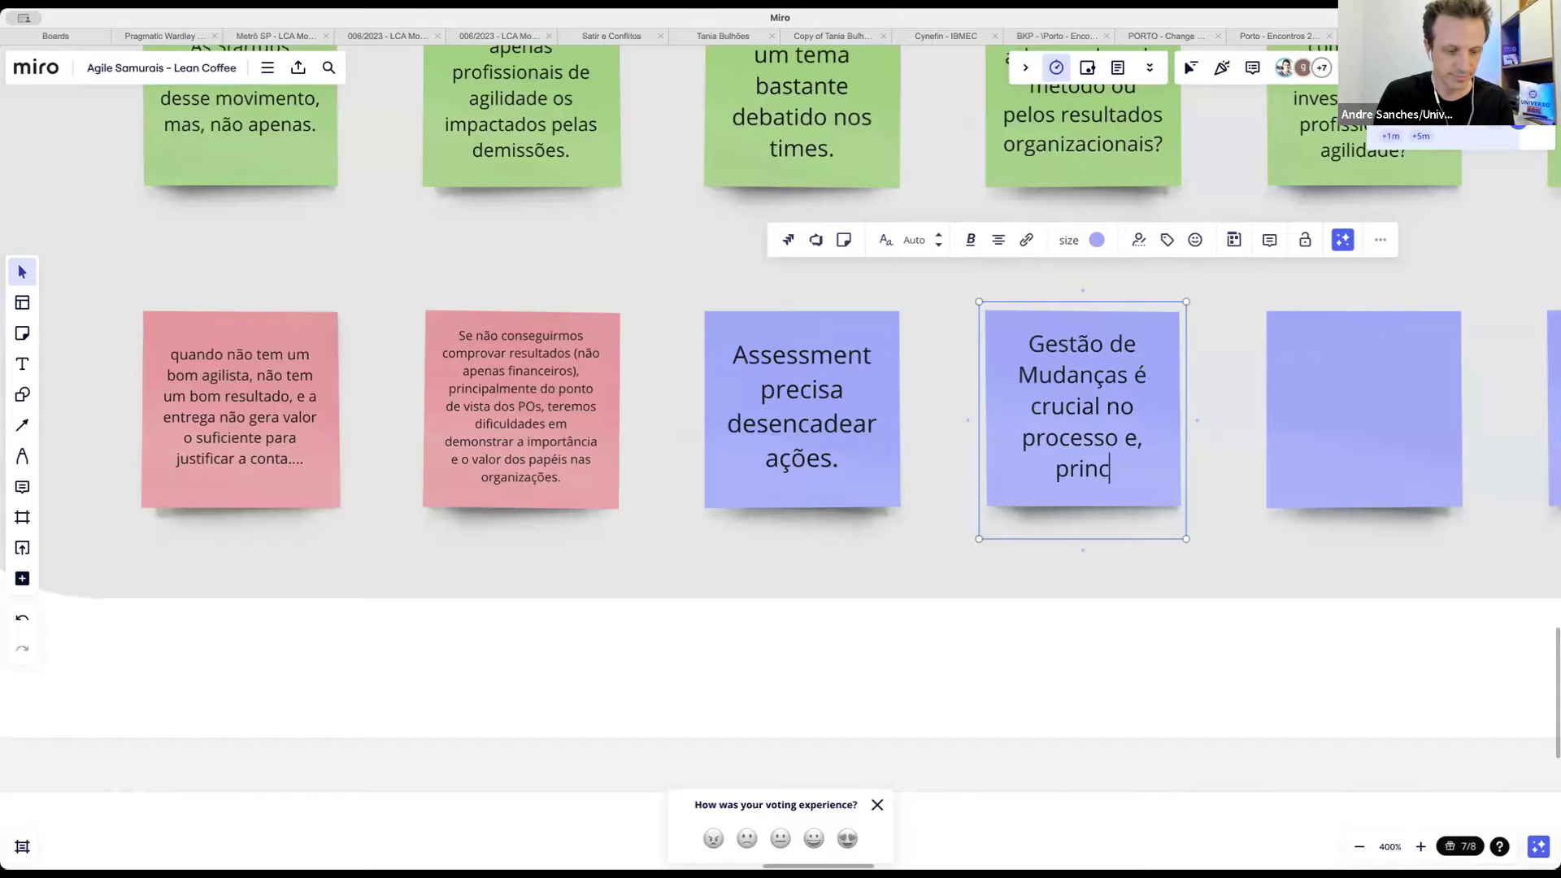
{"action": "type", "text": "ipak"}
{"action": "key", "text": "BackSpace"}
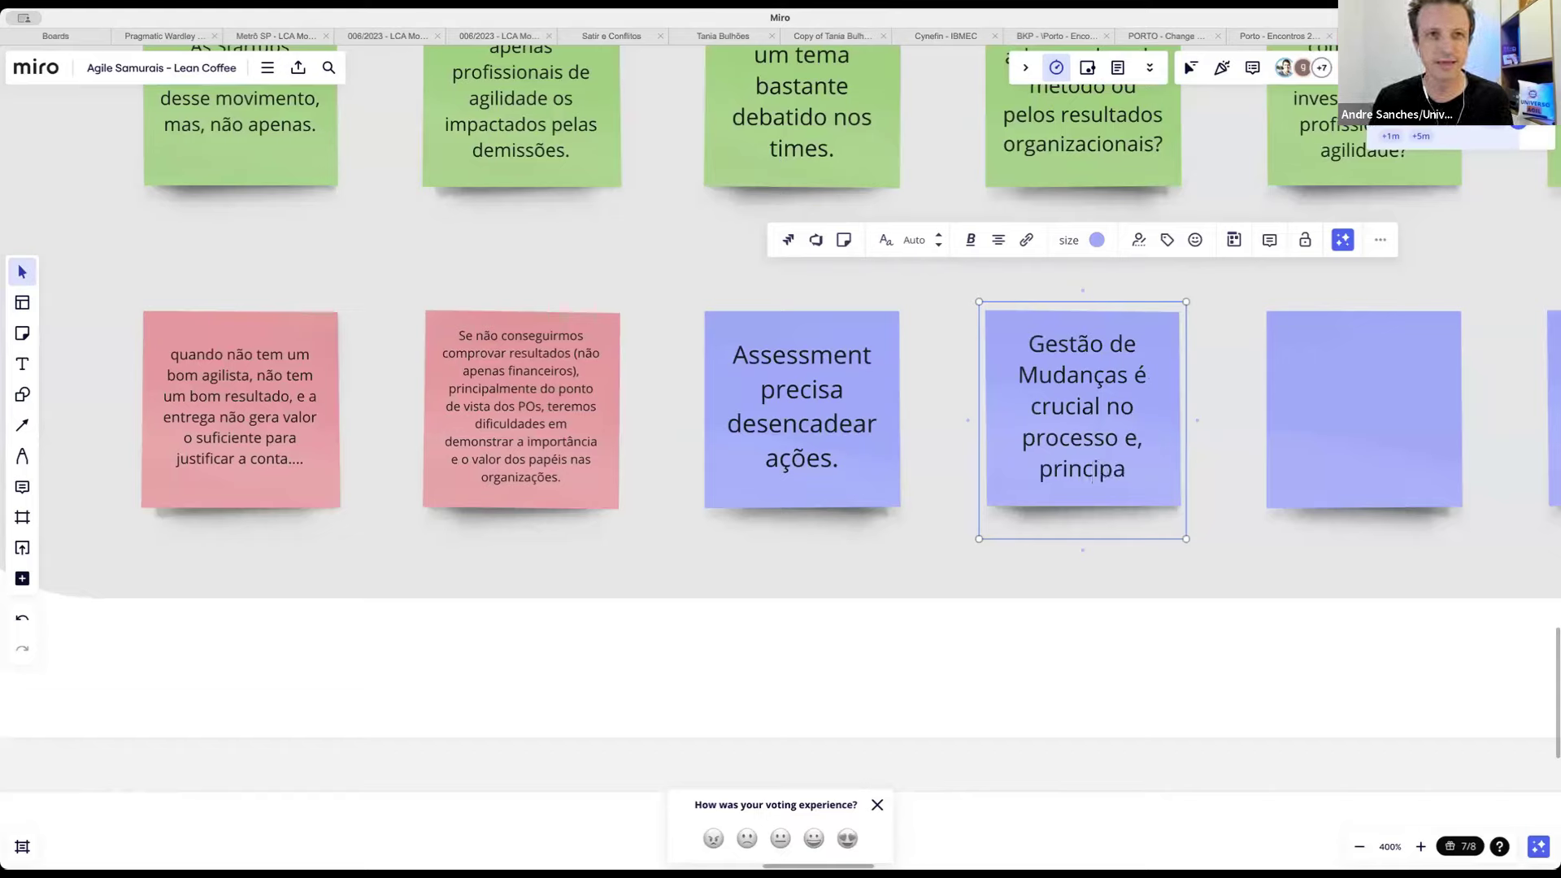
{"action": "type", "text": "lmente, "}
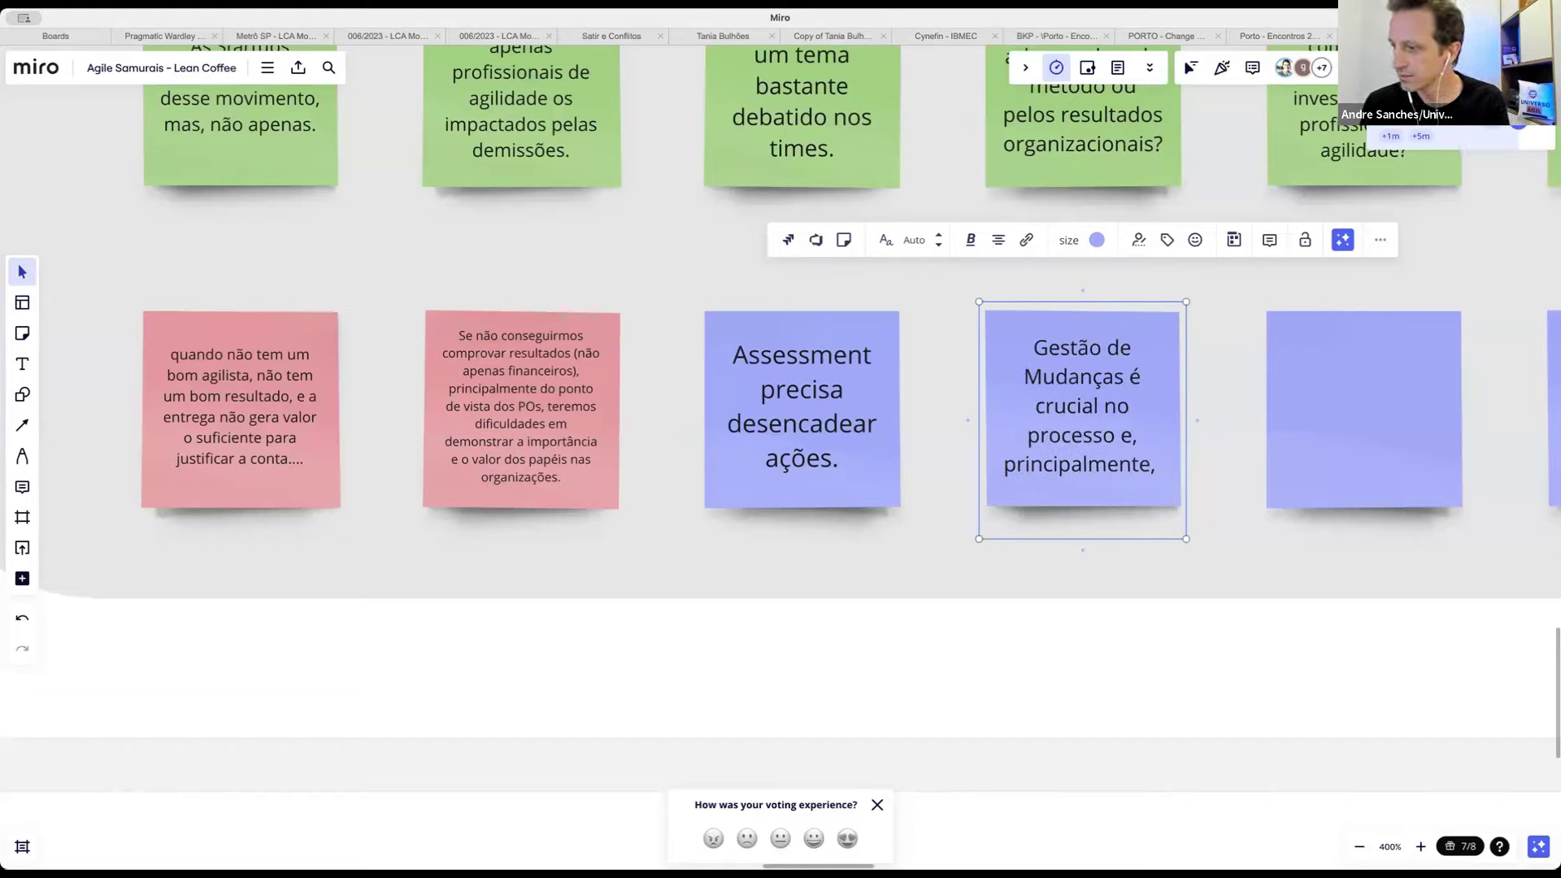
{"action": "type", "text": "o resp"}
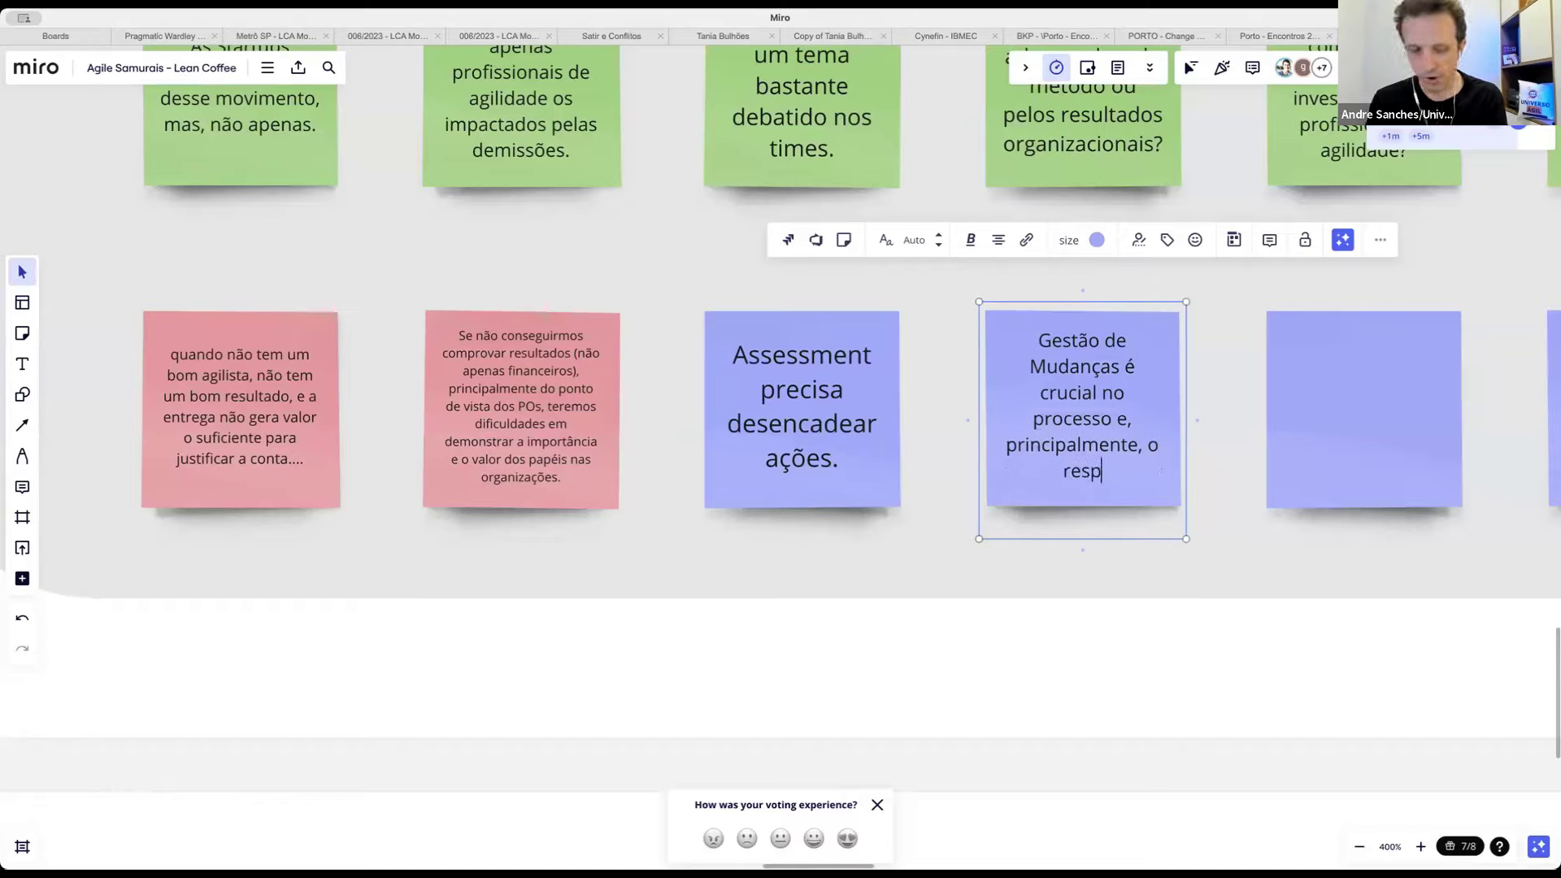
{"action": "type", "text": "eito"}
{"action": "type", "text": "história d"}
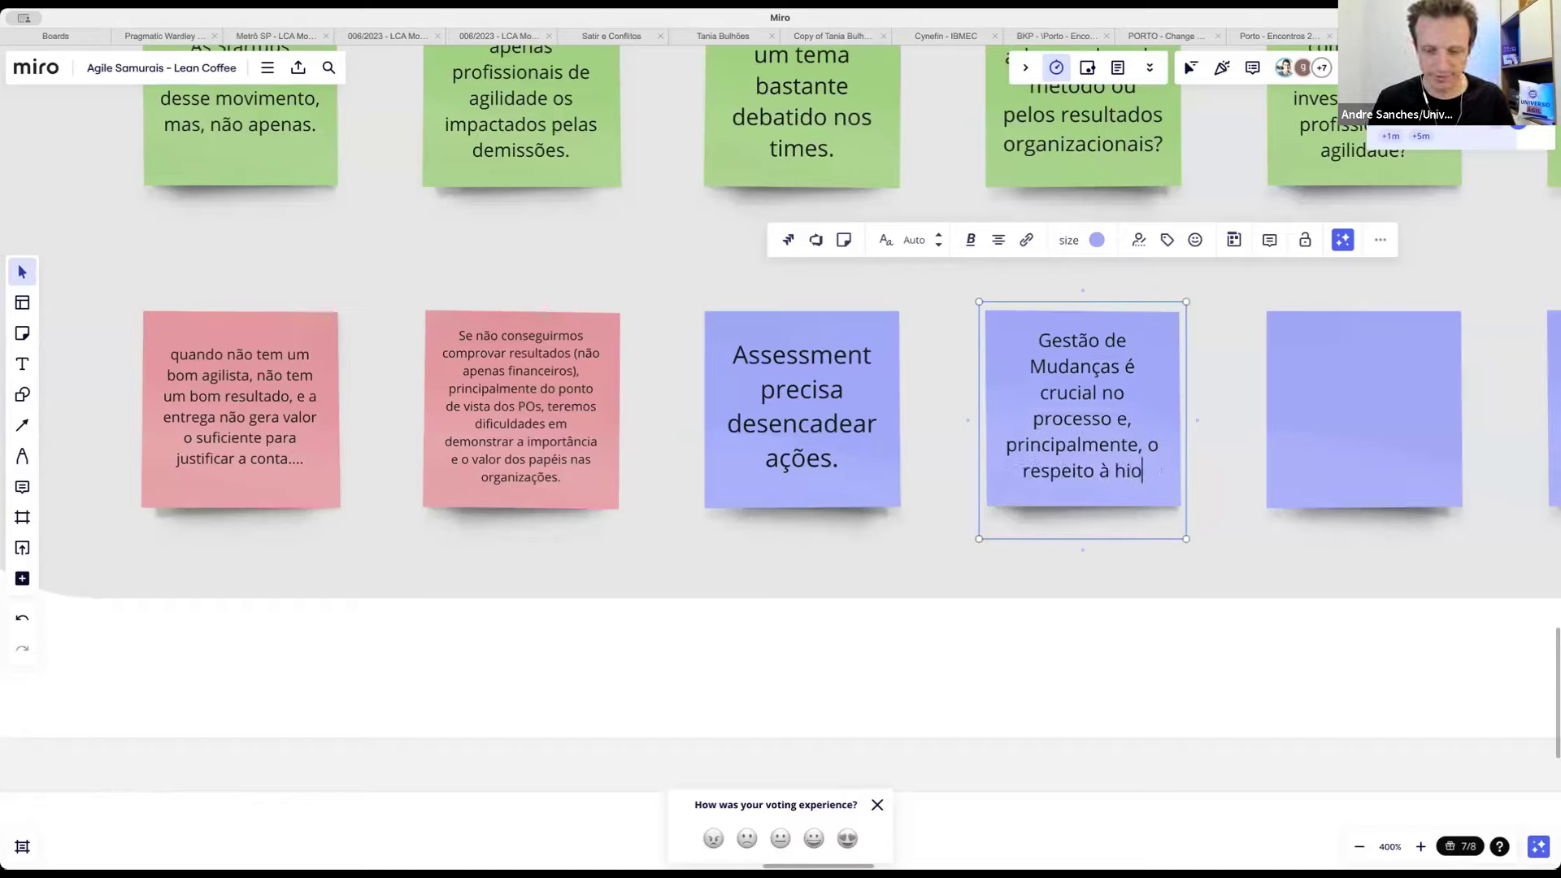
{"action": "type", "text": "o cliente."}
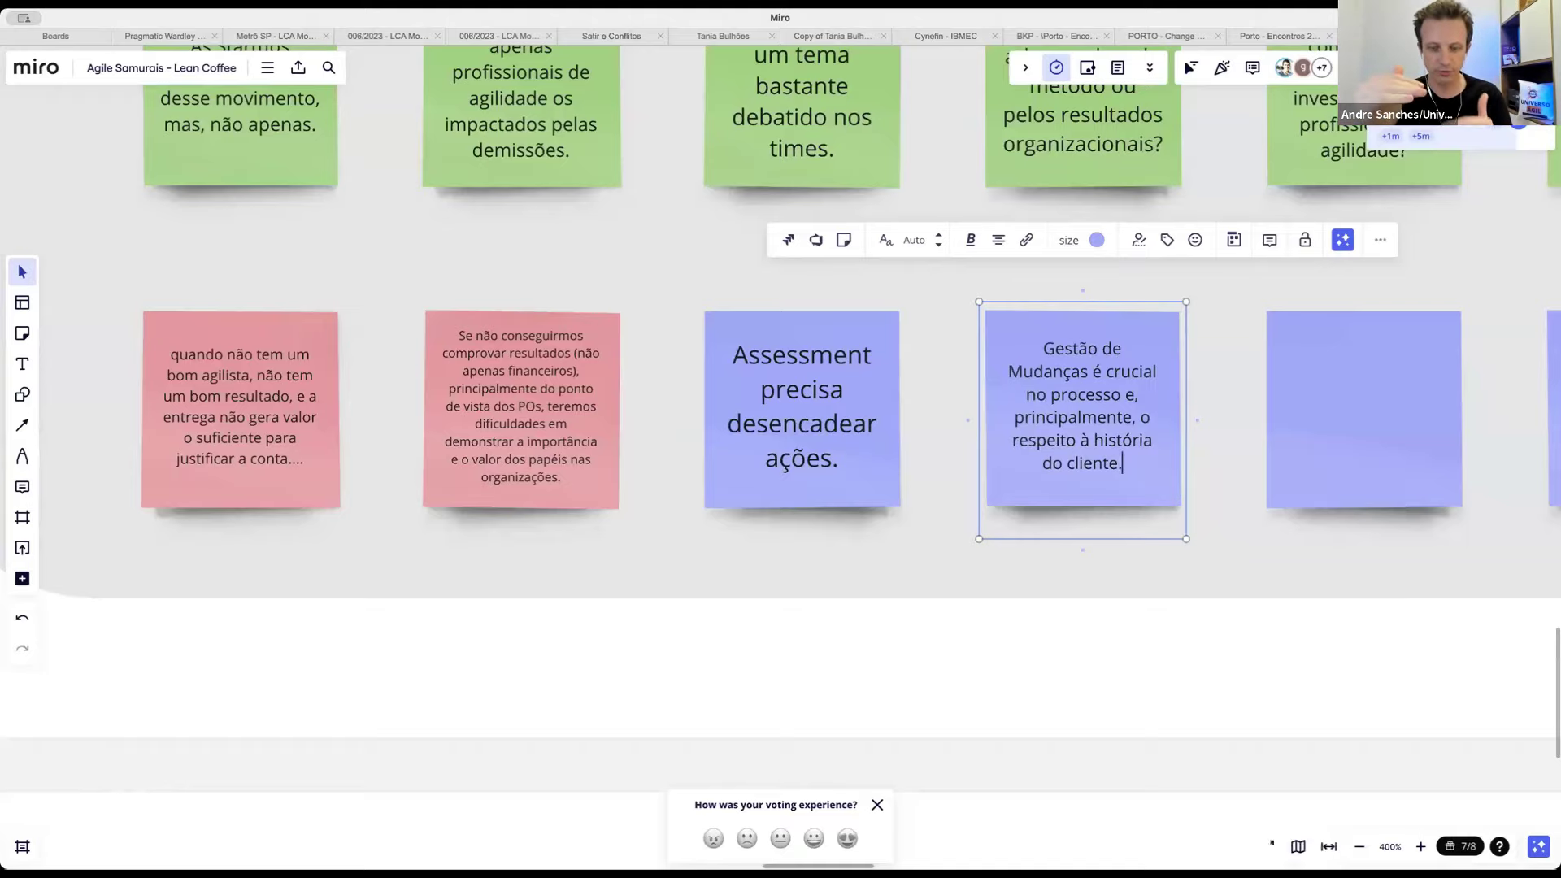
{"action": "left_click", "coordinate": [1390, 607]}
Step: Start the third blue action-item note with "O assessment é utilizado como uma forma de demonstrar que as coisas não estão bem e que"
{"action": "scroll", "coordinate": [983, 543], "scroll_direction": "down", "scroll_amount": 5}
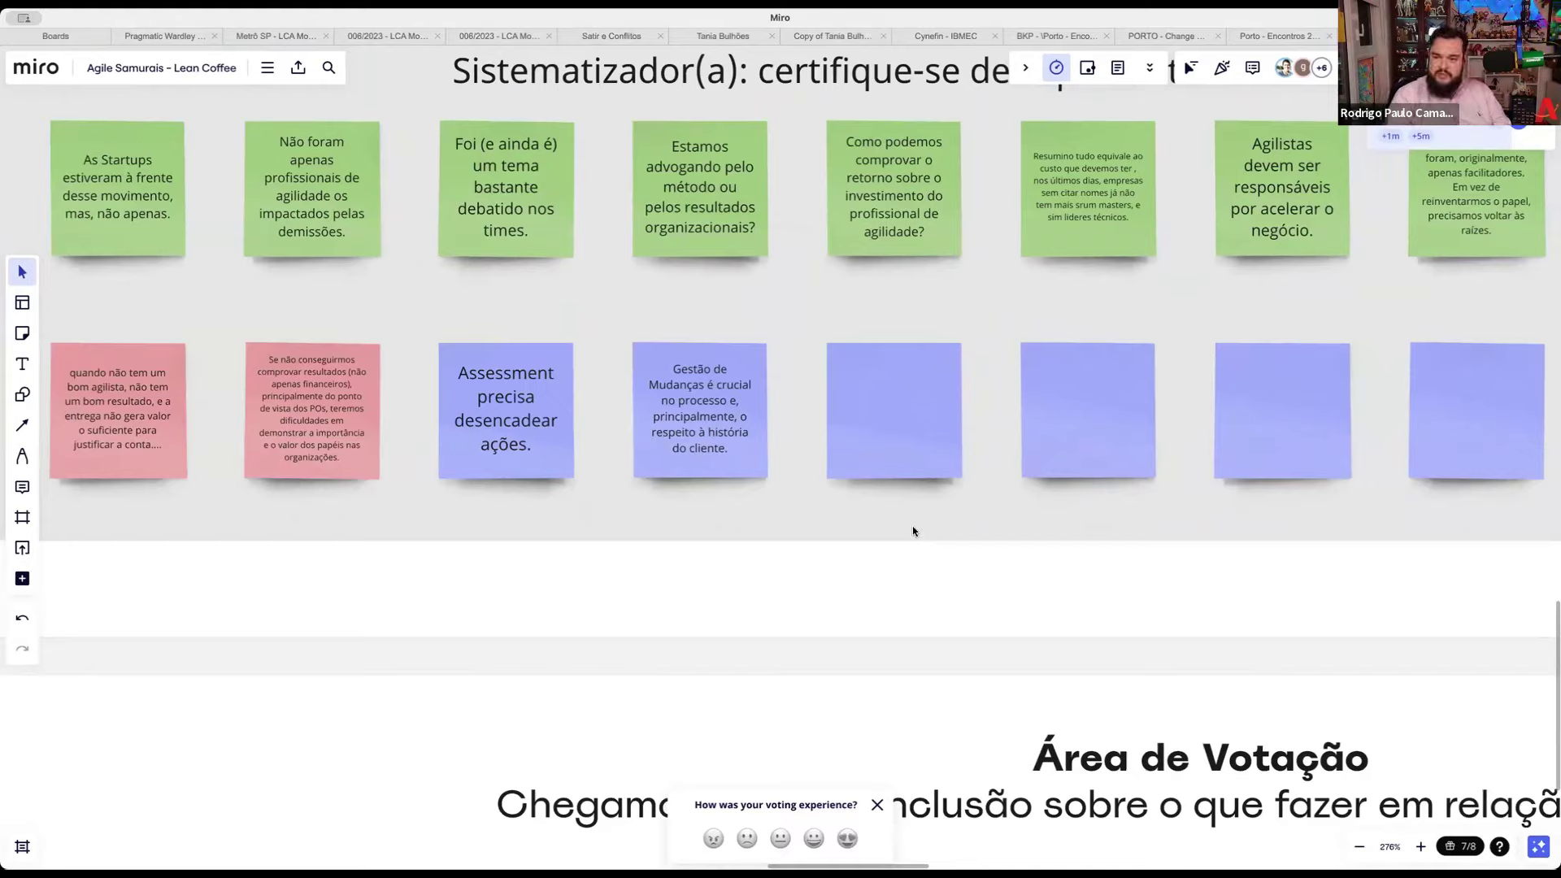
{"action": "double_click", "coordinate": [933, 371]}
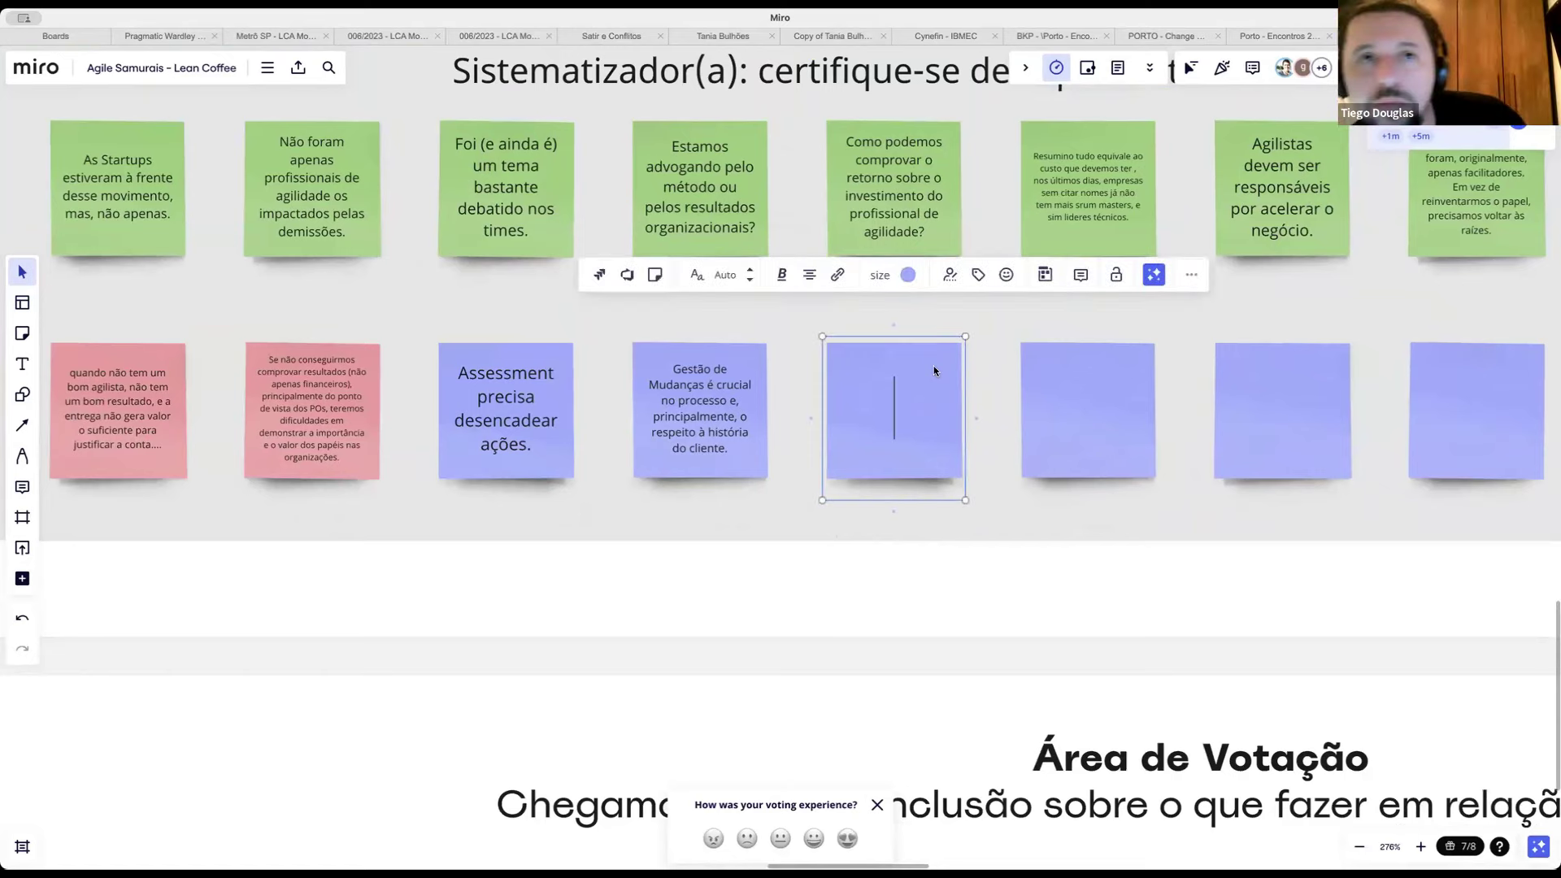
{"action": "type", "text": "O assessmen"}
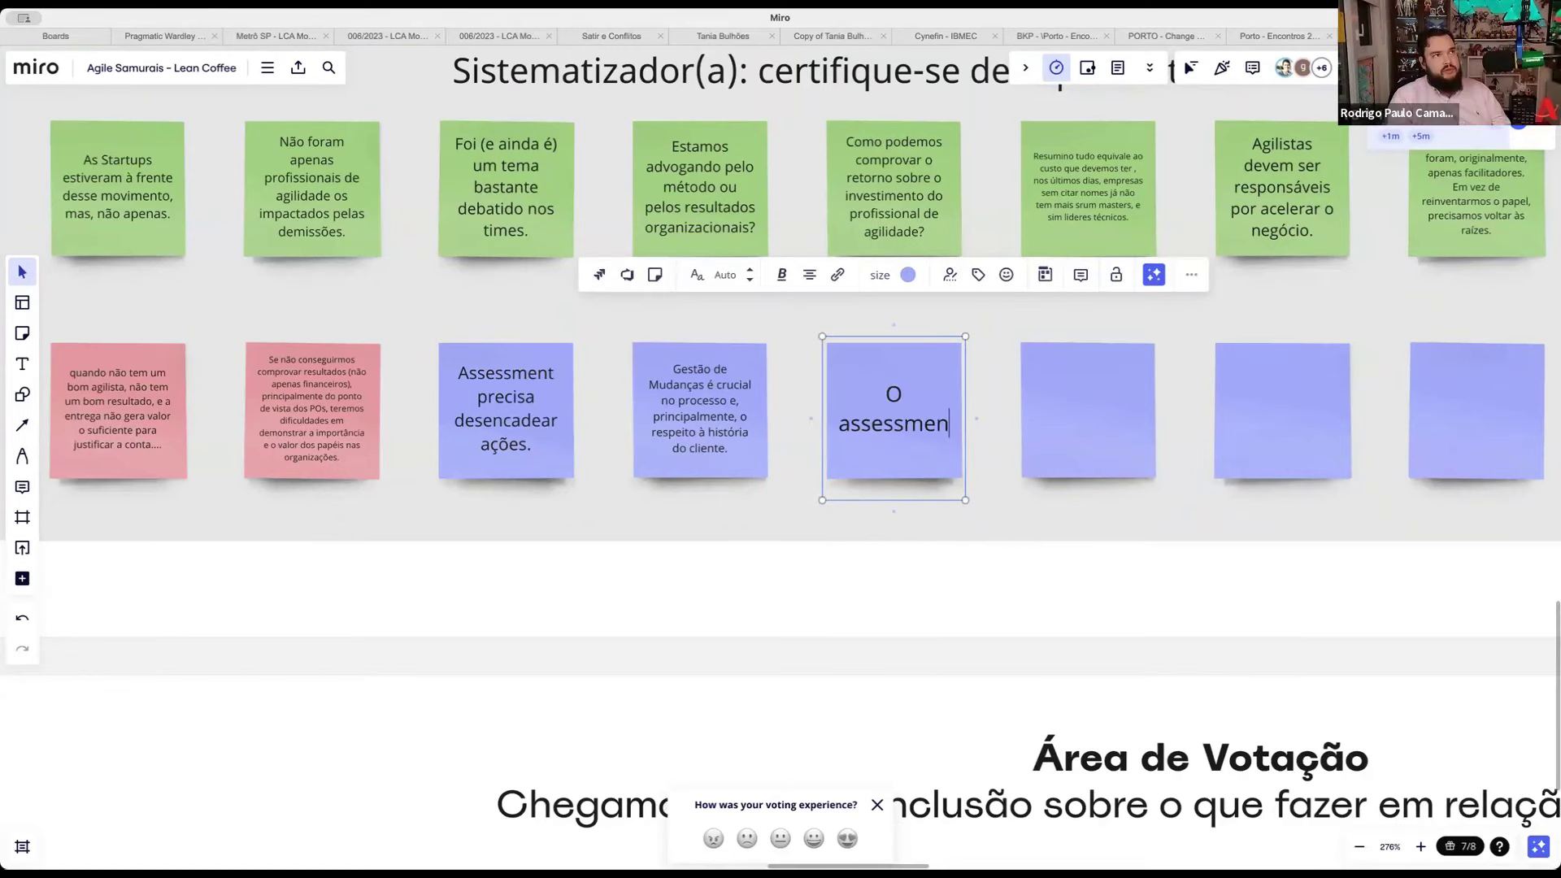
{"action": "type", "text": "t é utilizado"}
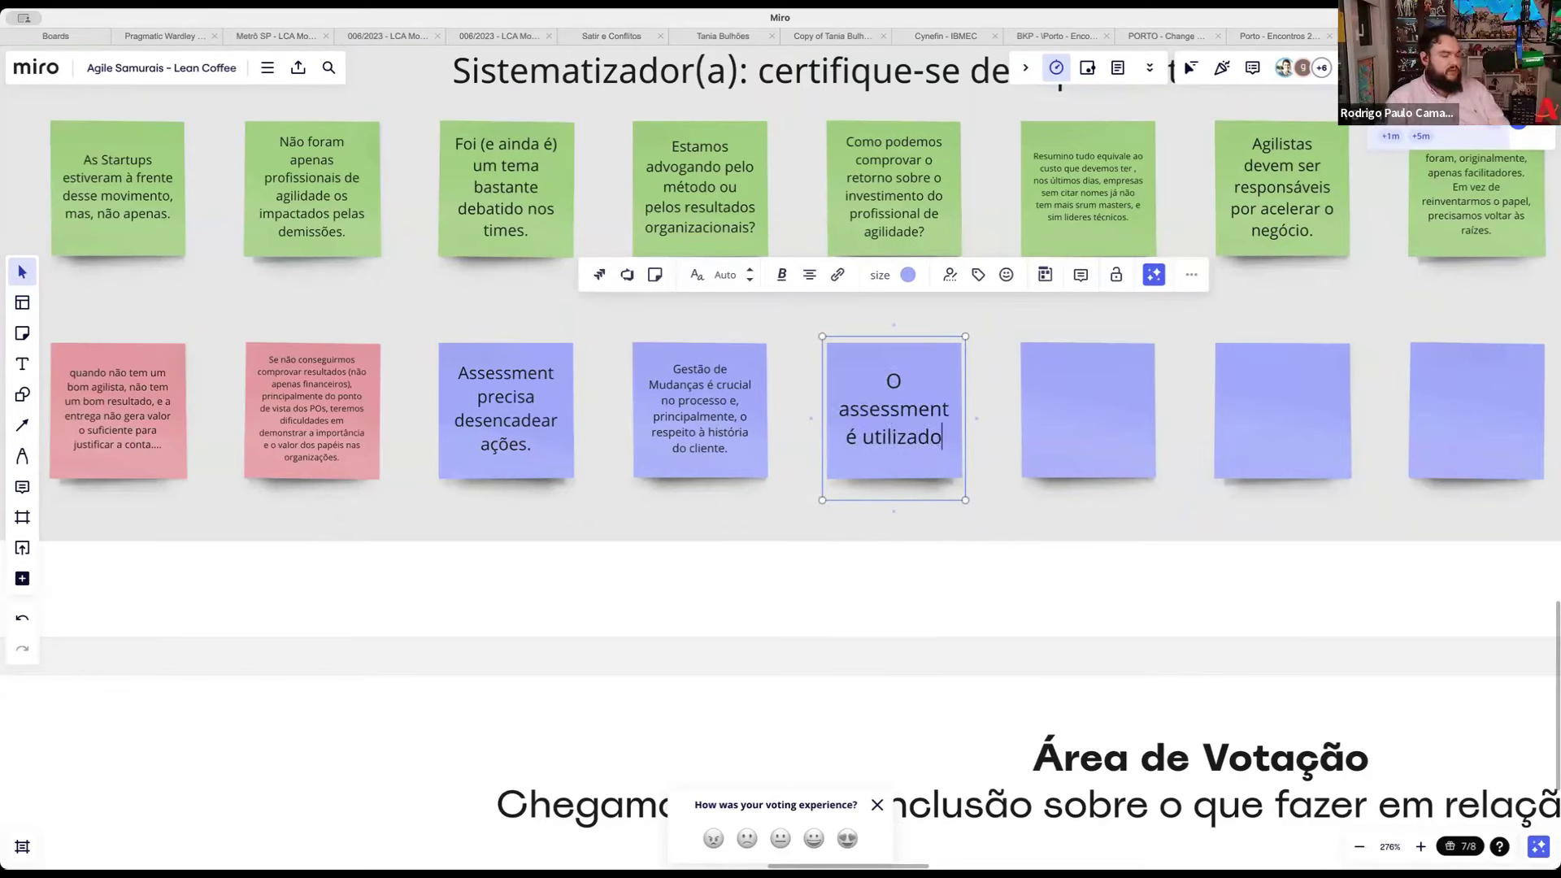
{"action": "type", "text": " como uma f"}
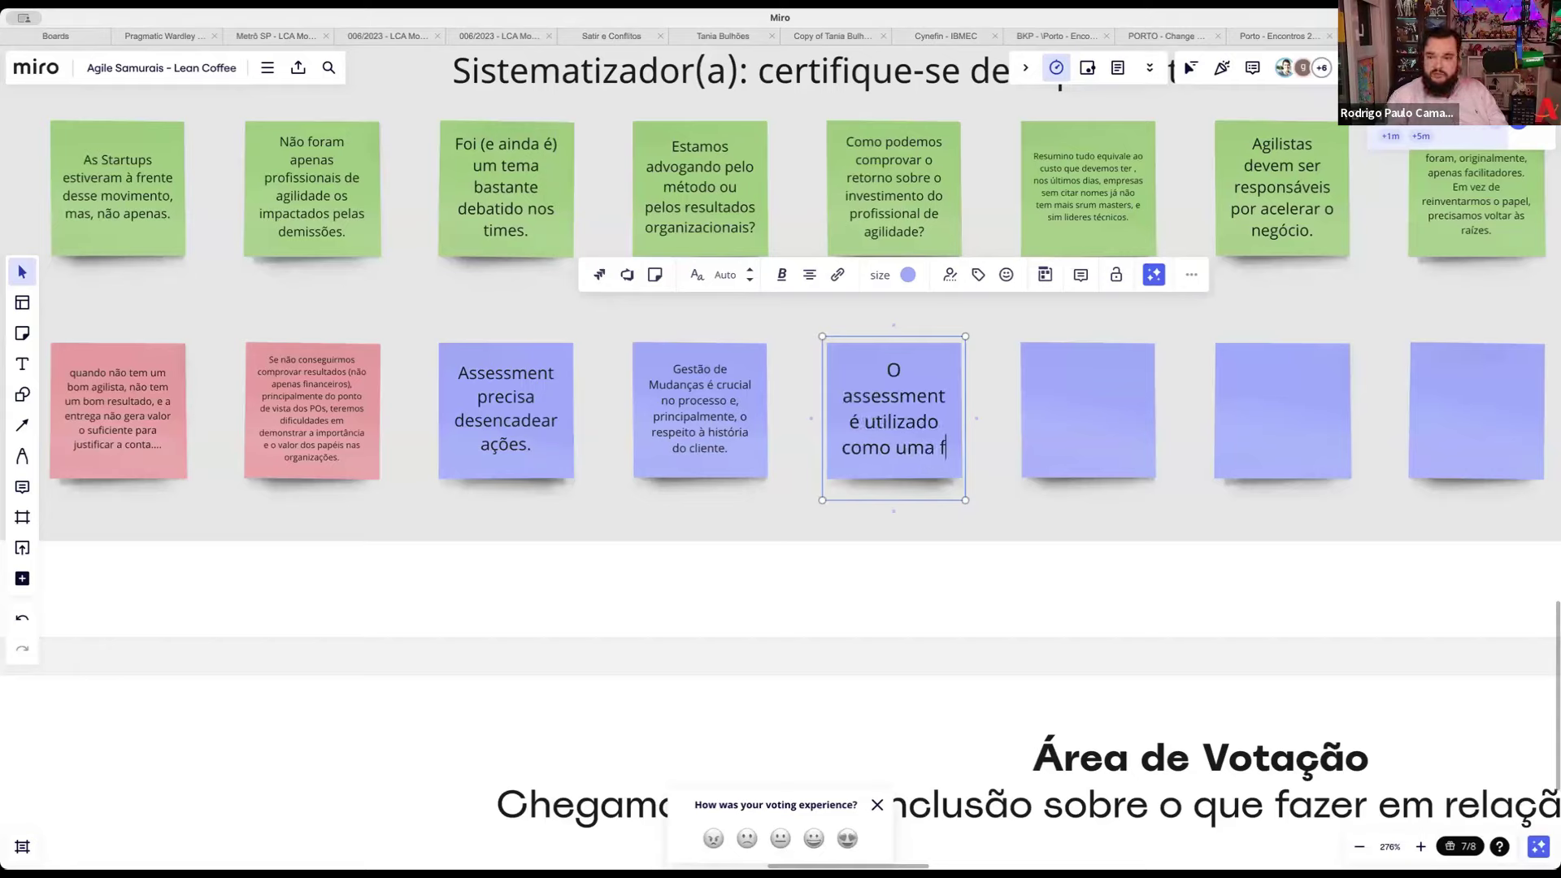
{"action": "type", "text": "orma de de"}
{"action": "key", "text": "BackSpace"}
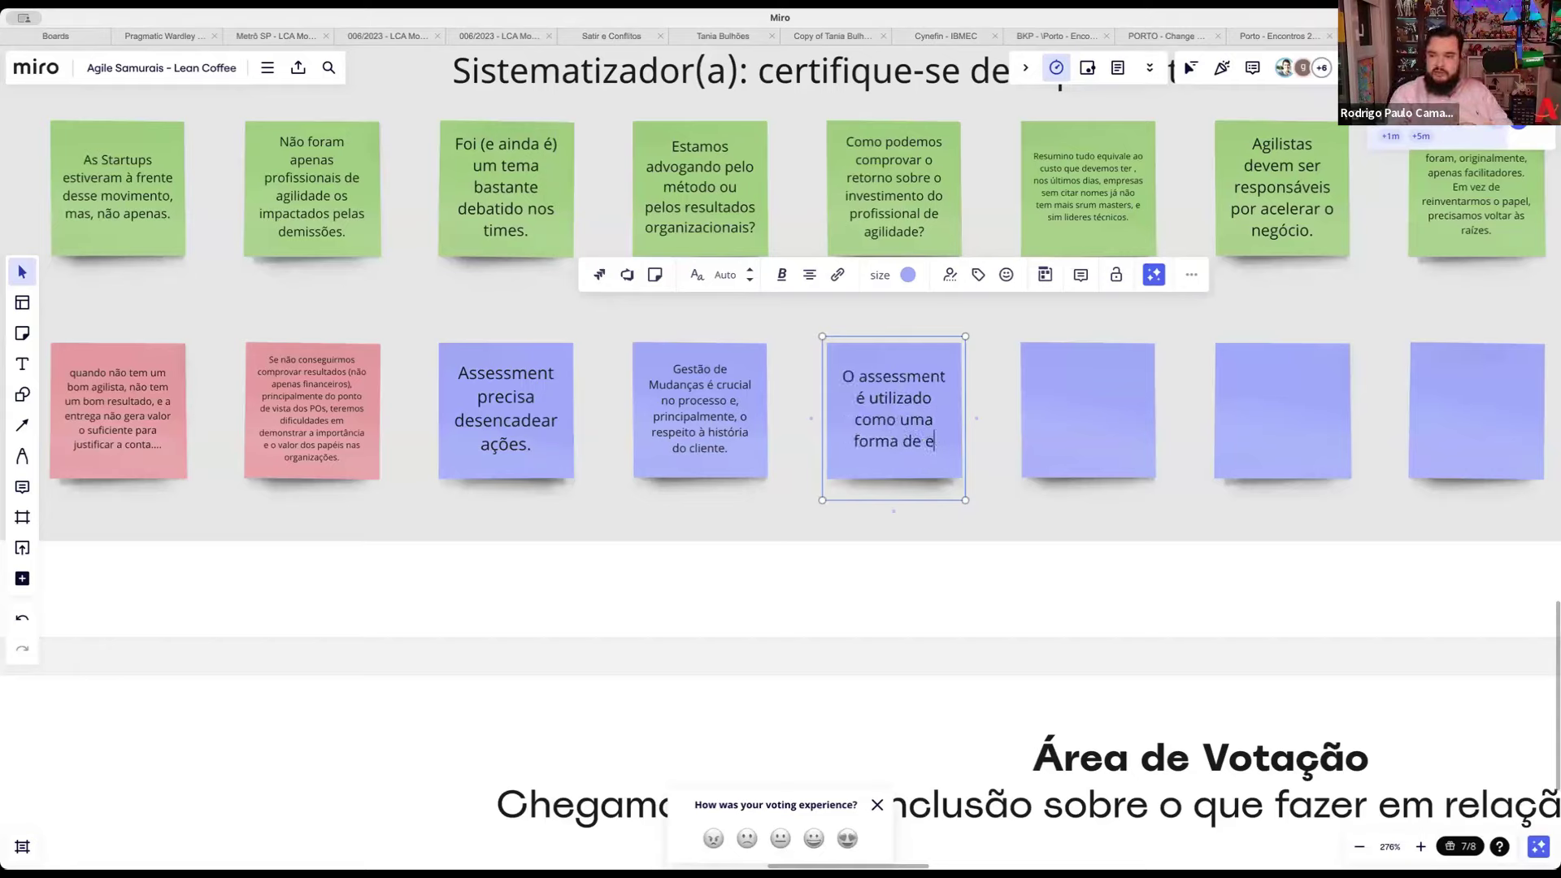
{"action": "type", "text": "demonstrar"}
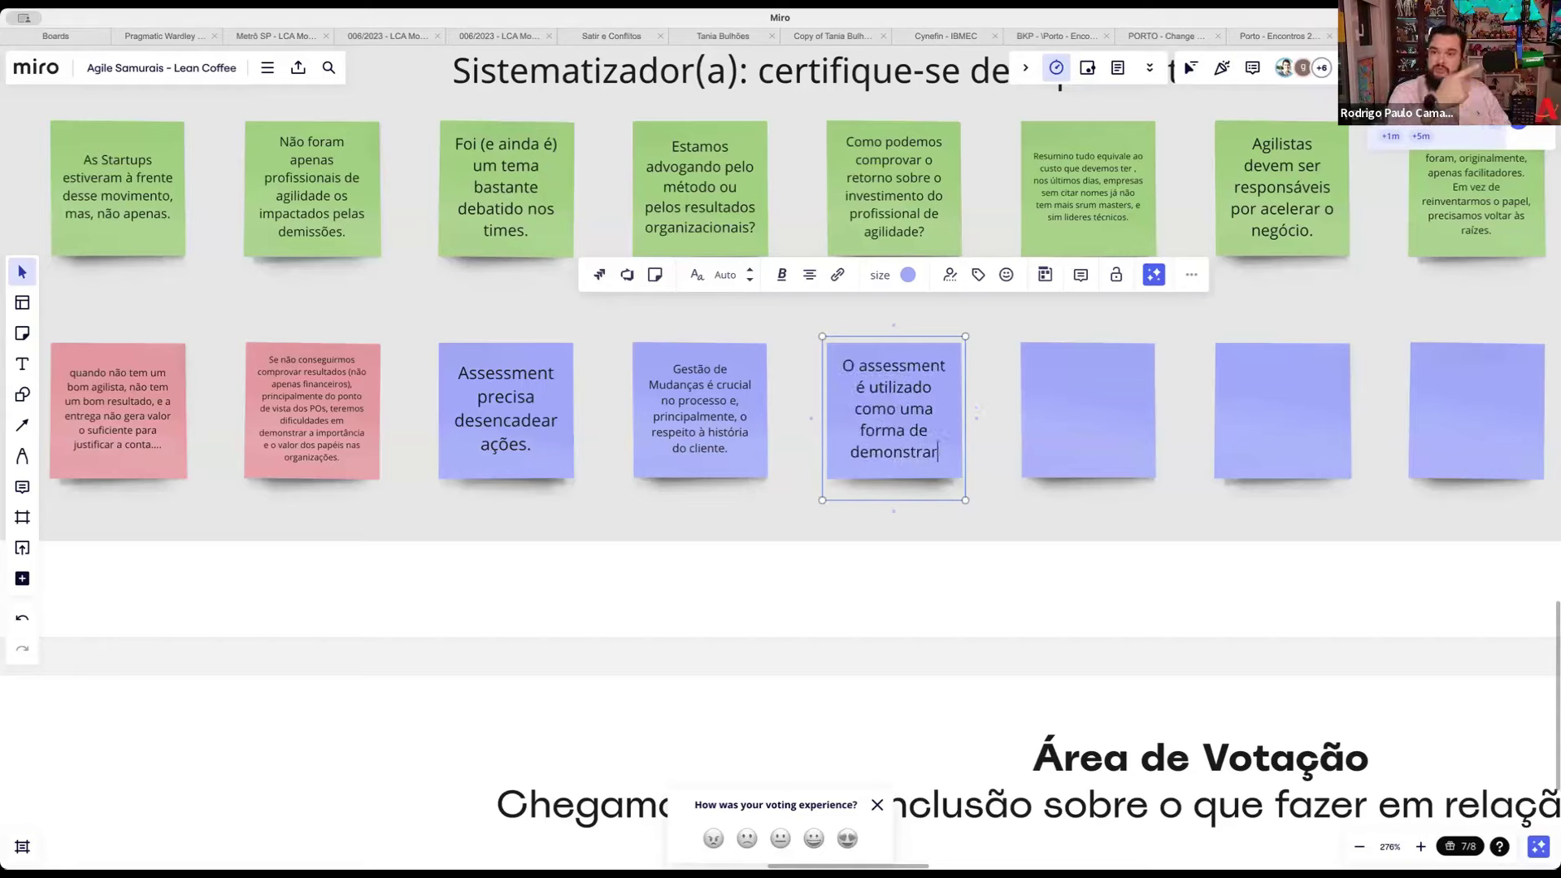
{"action": "type", "text": " que as coisas "}
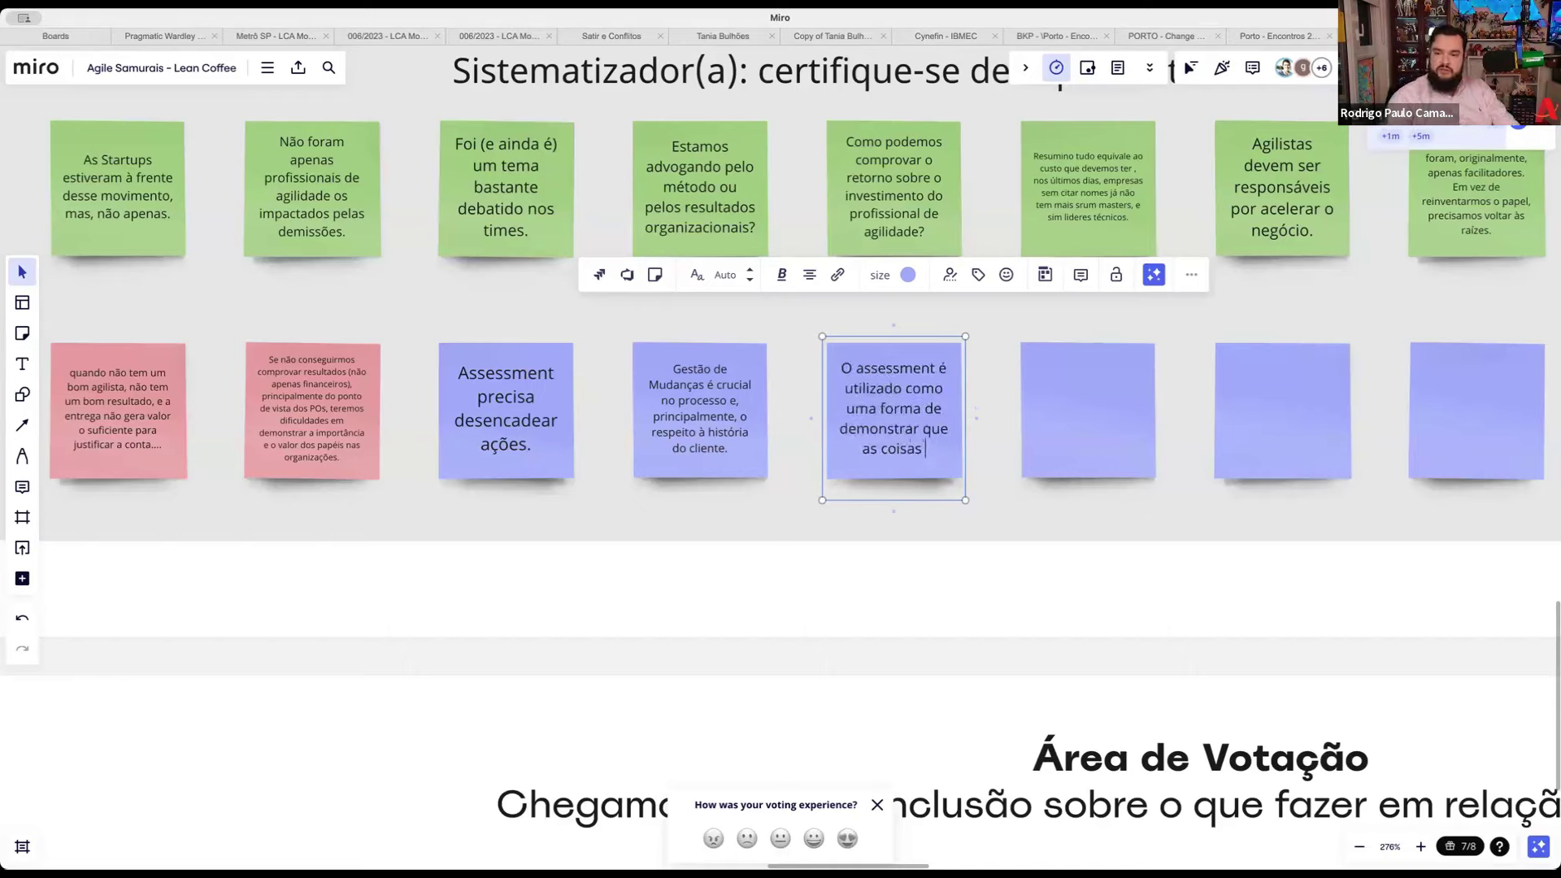
{"action": "type", "text": "não s"}
{"action": "type", "text": "stão bem e que"}
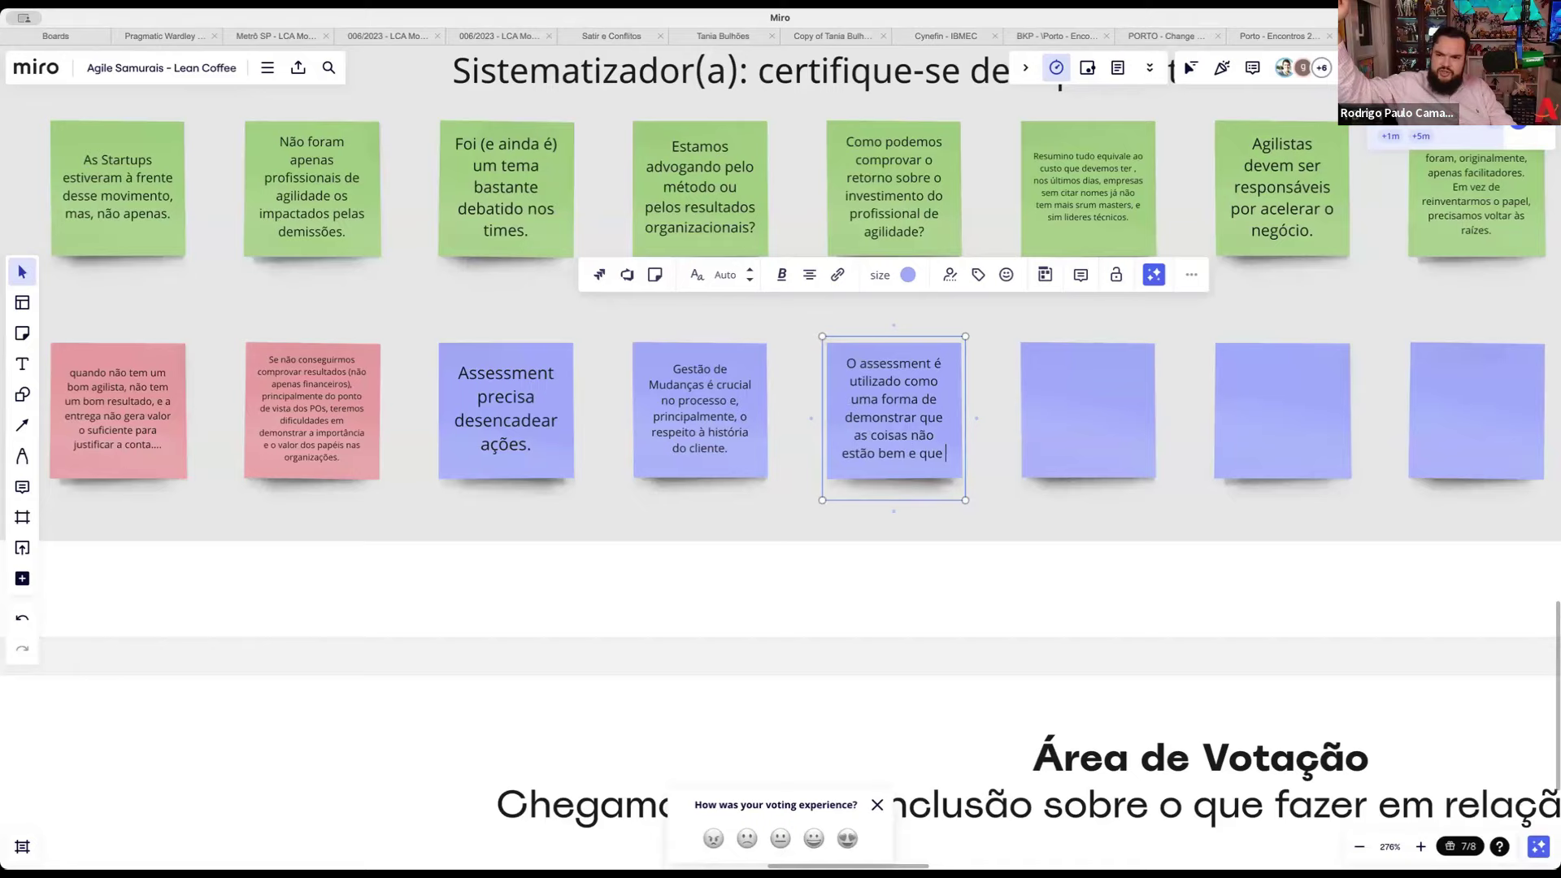
Step: Complete the third blue note's opening sentence with "os próximos produtos a serem adquiridos são "esses"."
{"action": "type", "text": " o"}
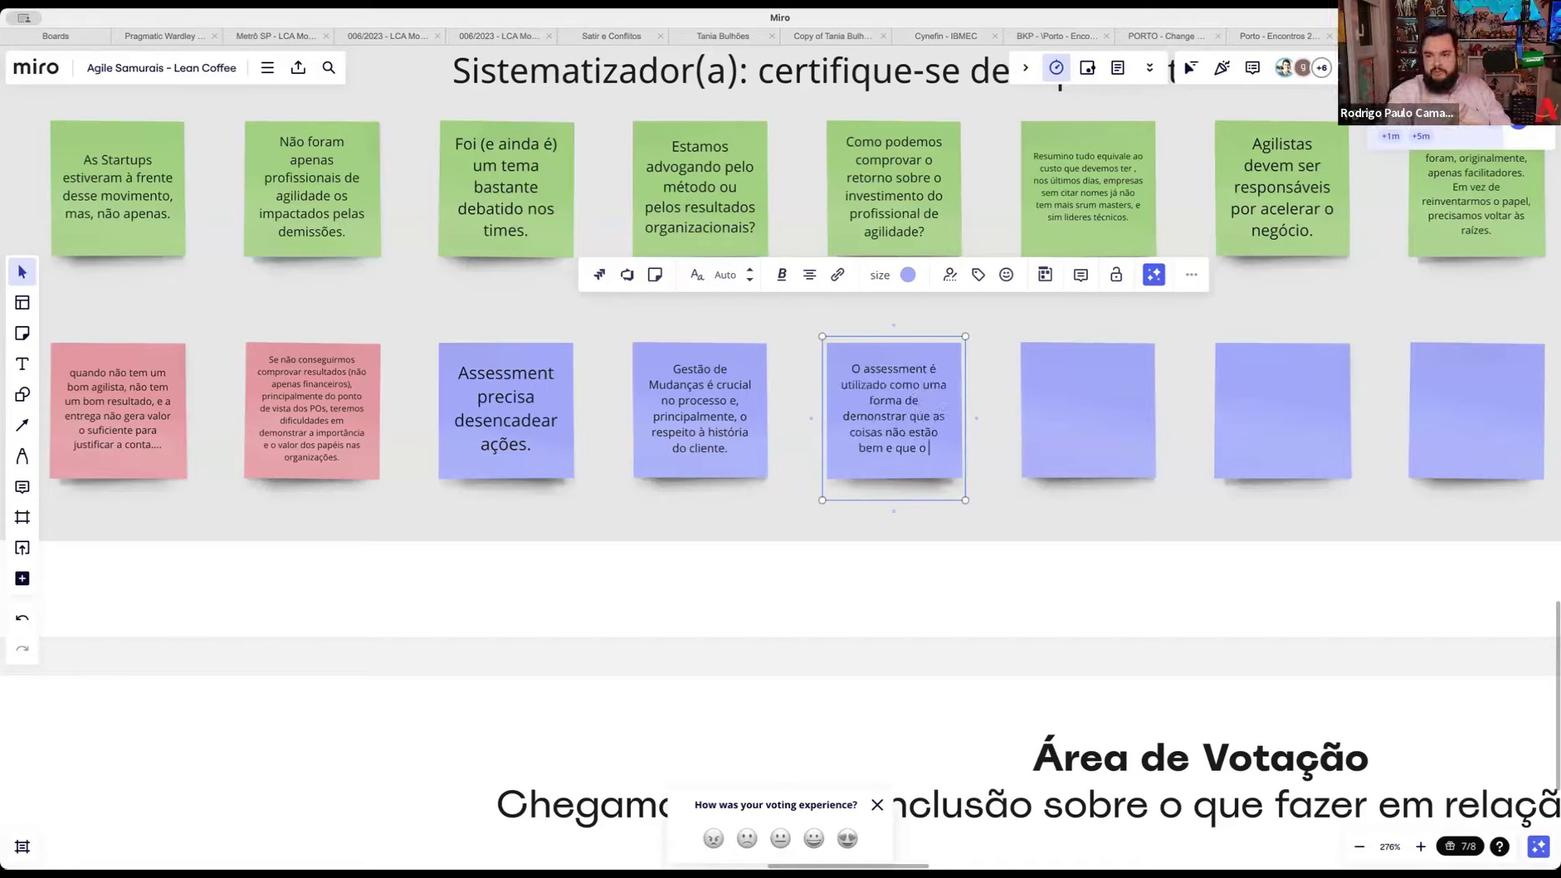
{"action": "type", "text": "s próx"}
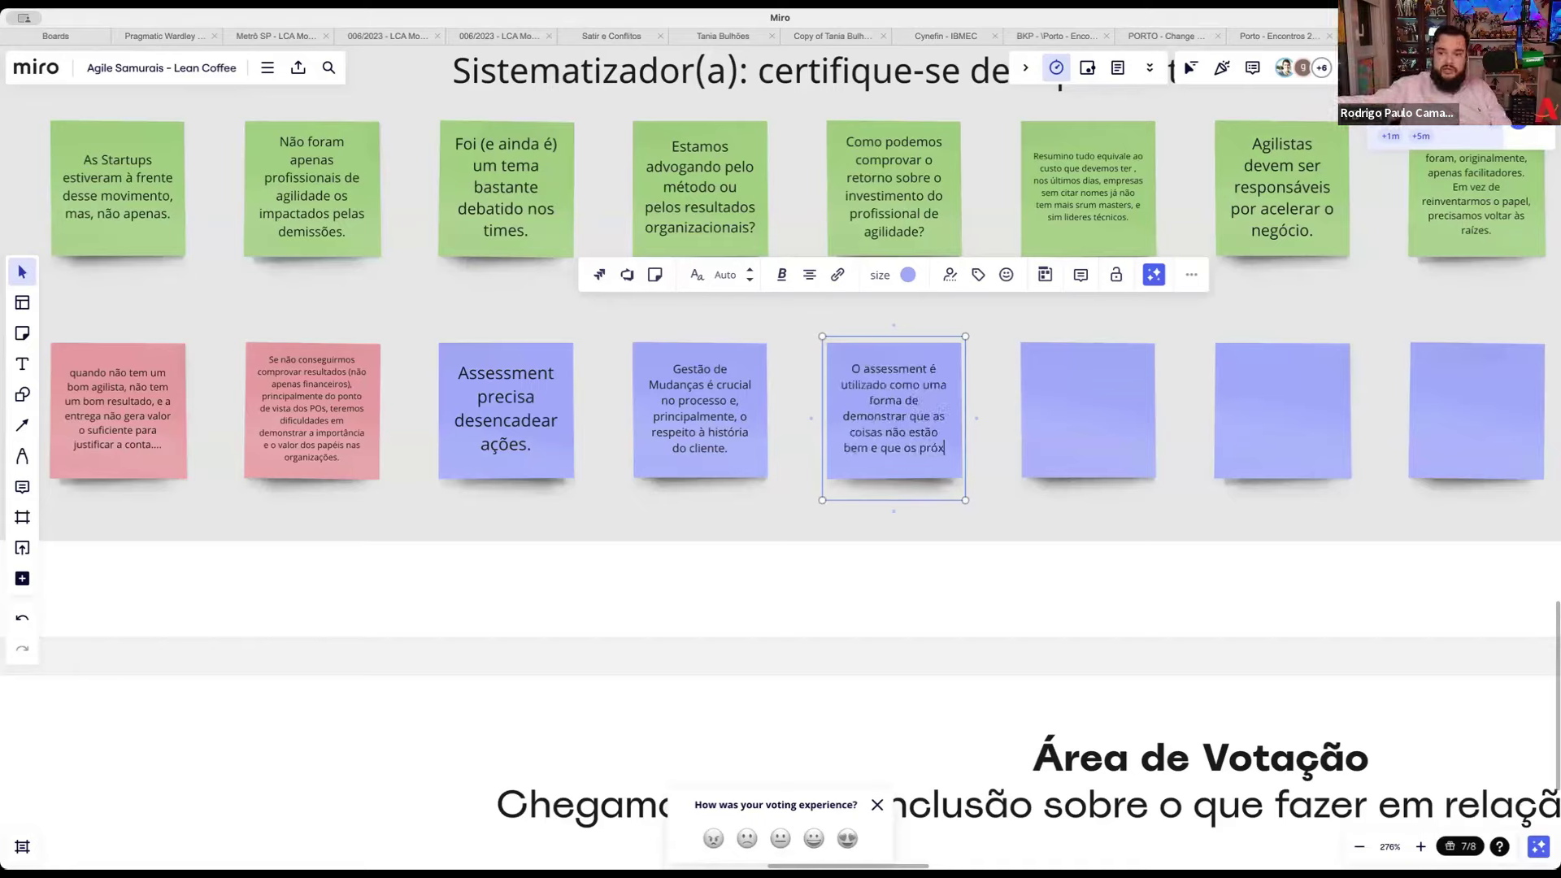
{"action": "type", "text": "imos produ"}
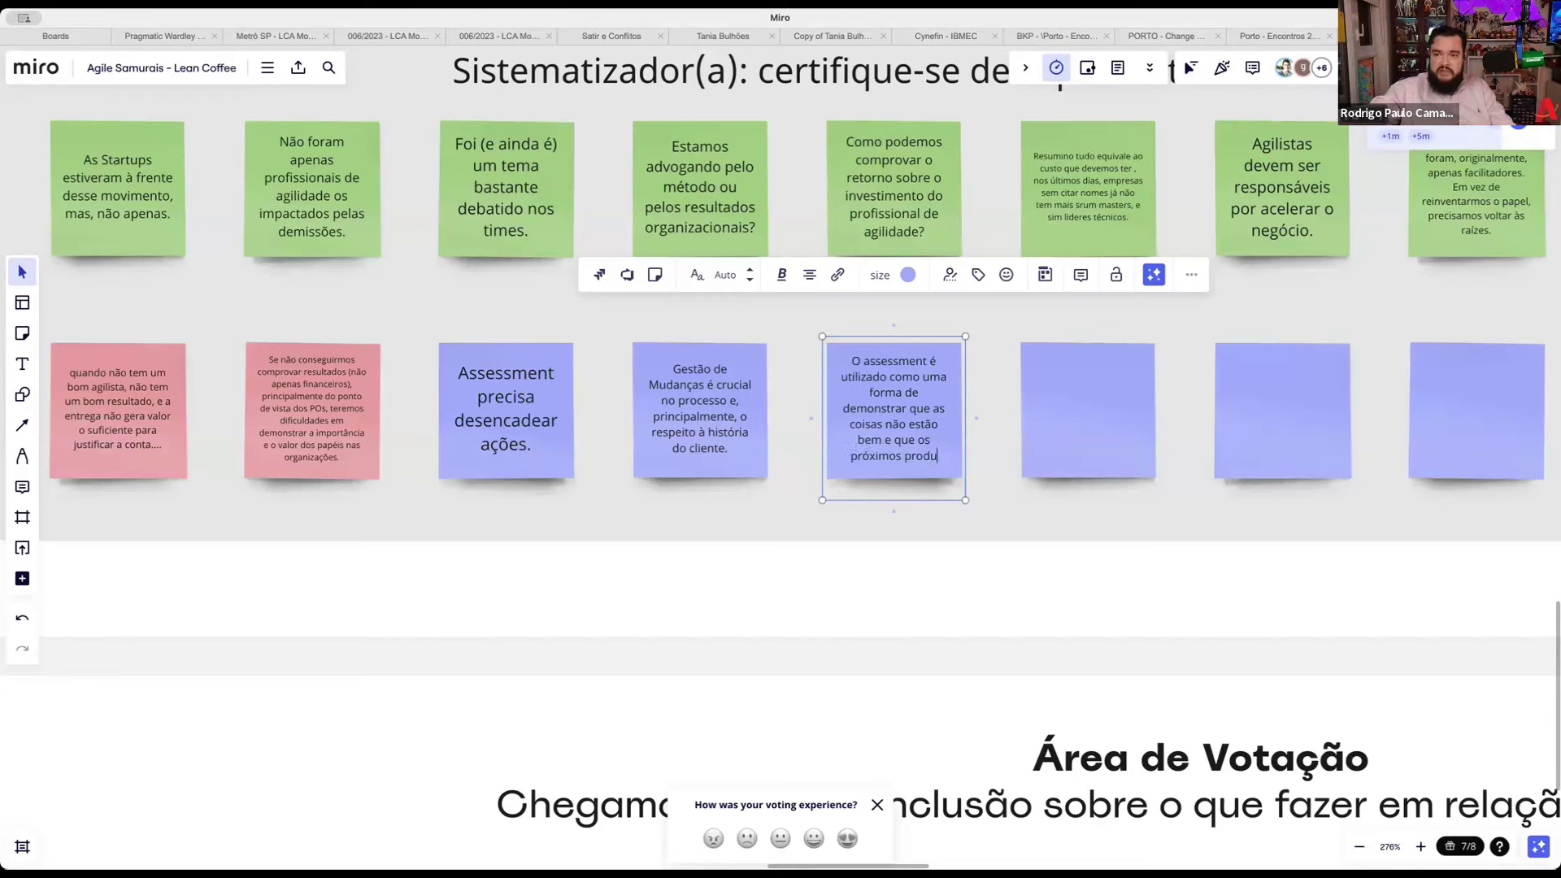
{"action": "type", "text": "tos a serem "}
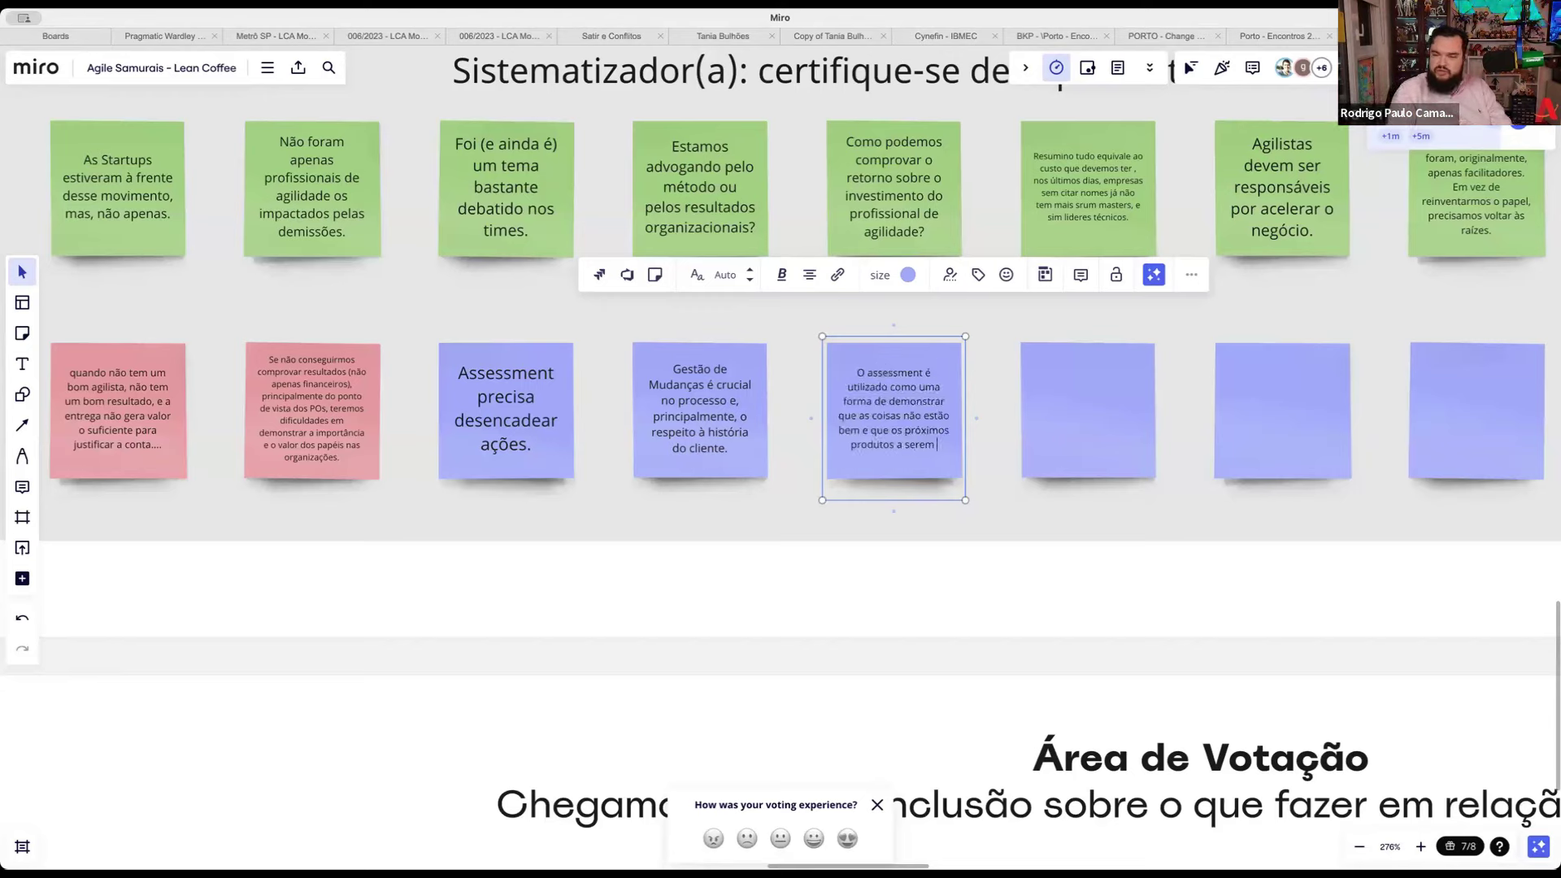
{"action": "type", "text": "adquit"}
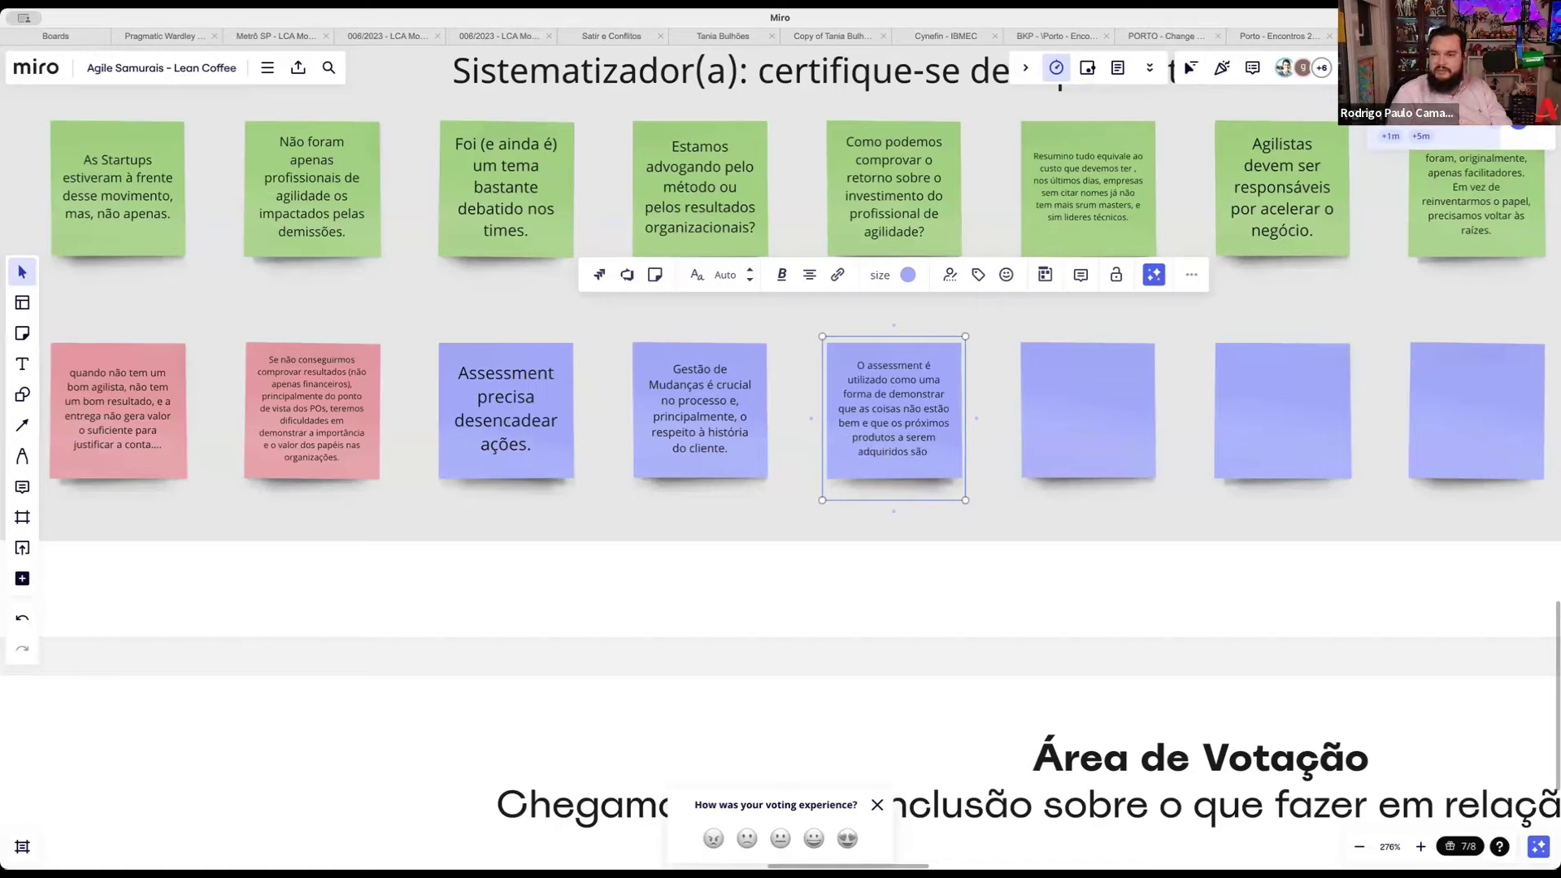
{"action": "type", "text": "s'"}
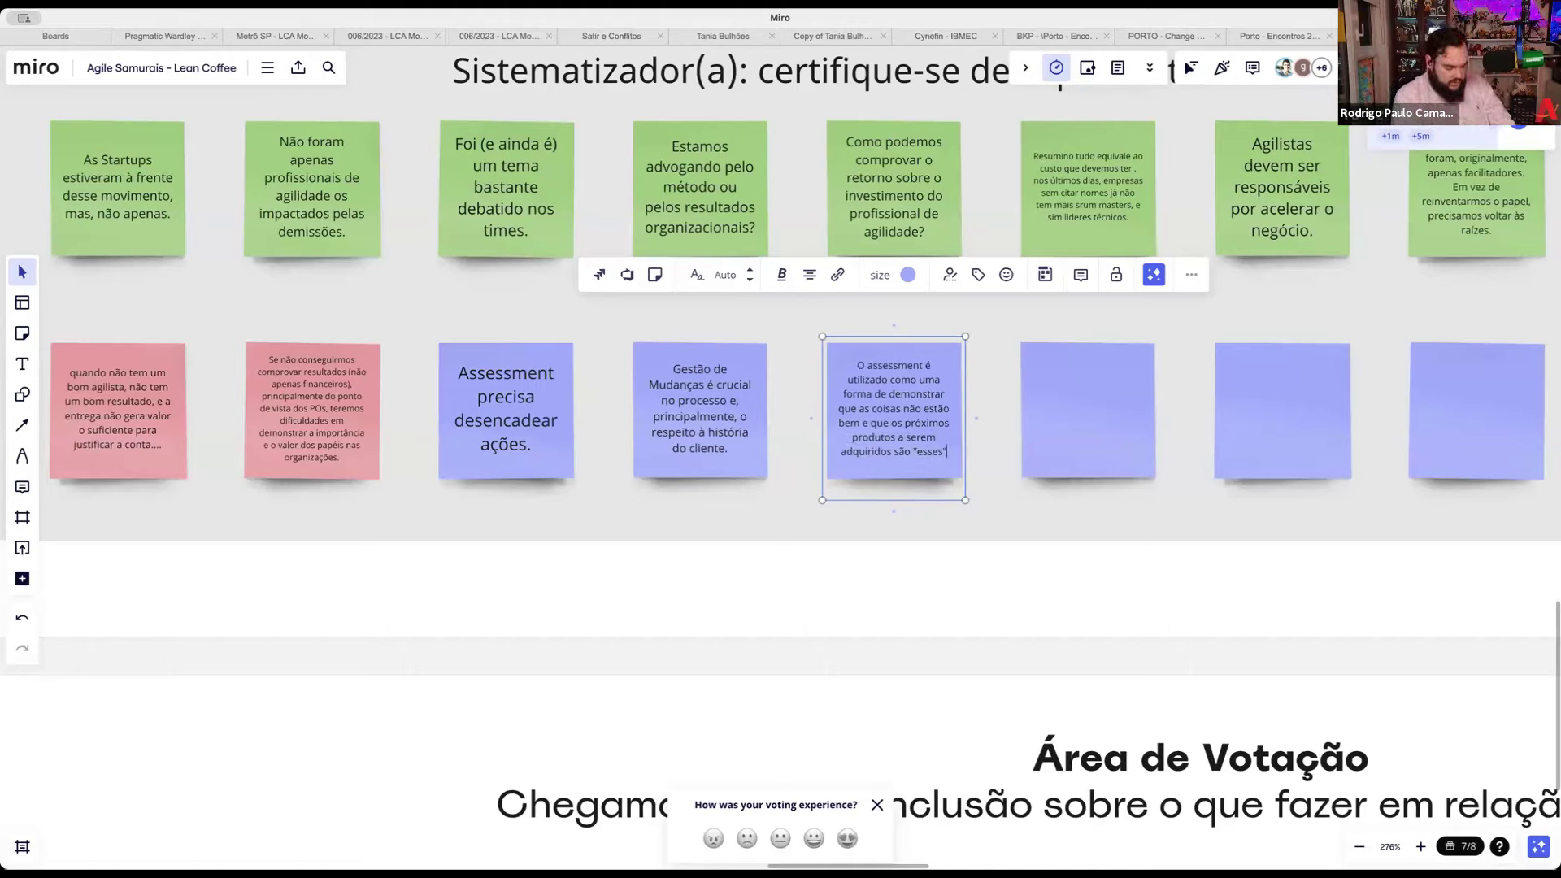
{"action": "type", "text": "."}
Step: Add "Precisamos utilizar os assessments de outra forma. Da forma correta." at the end of the third blue note
{"action": "type", "text": " Precisamo"}
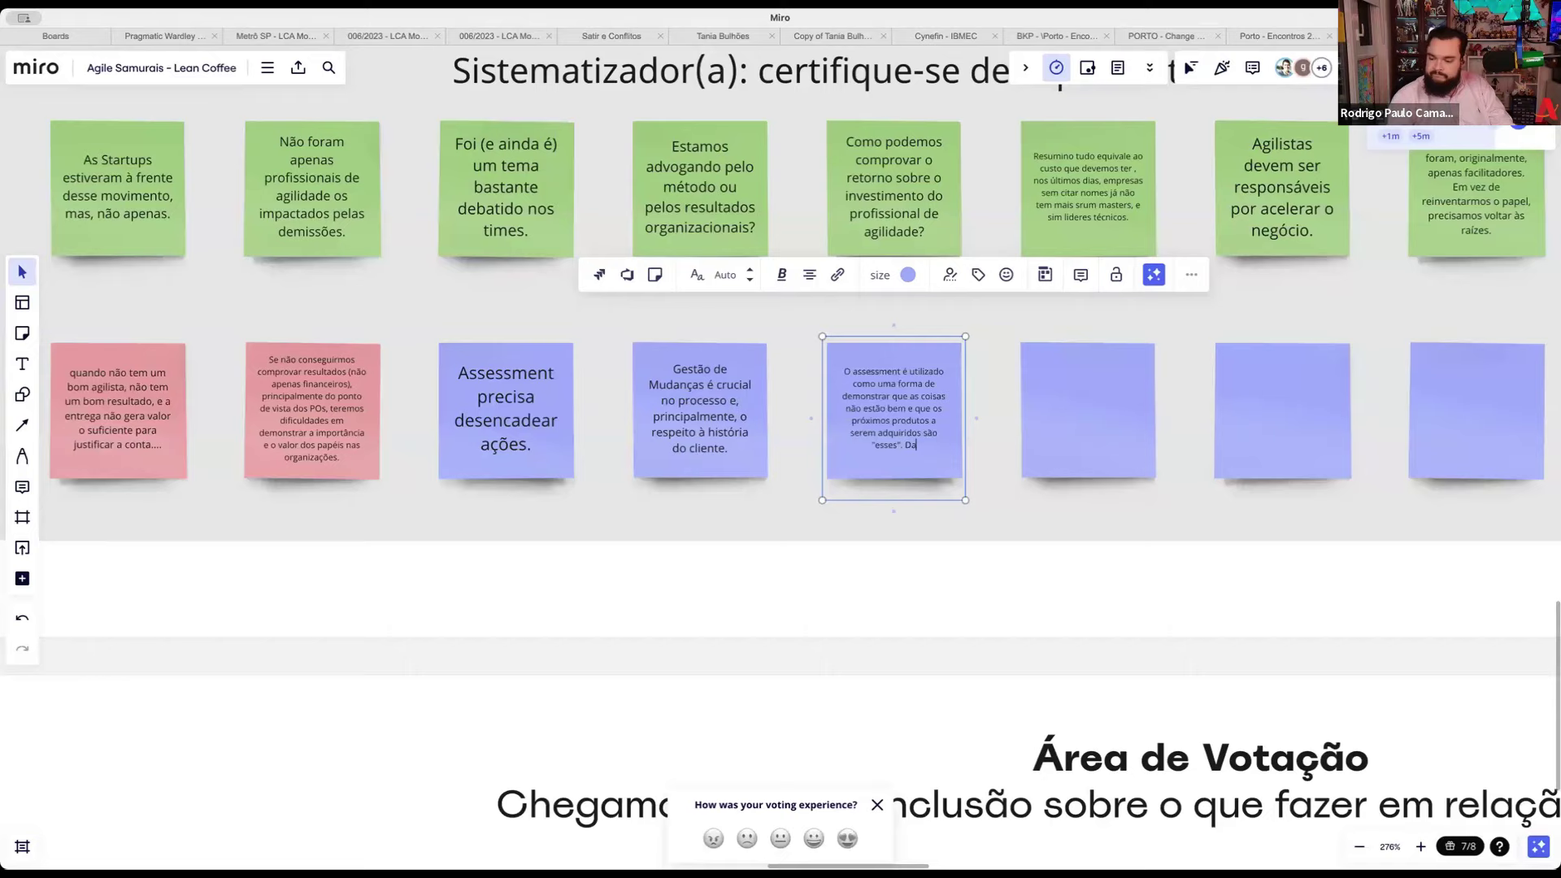
{"action": "type", "text": "s"}
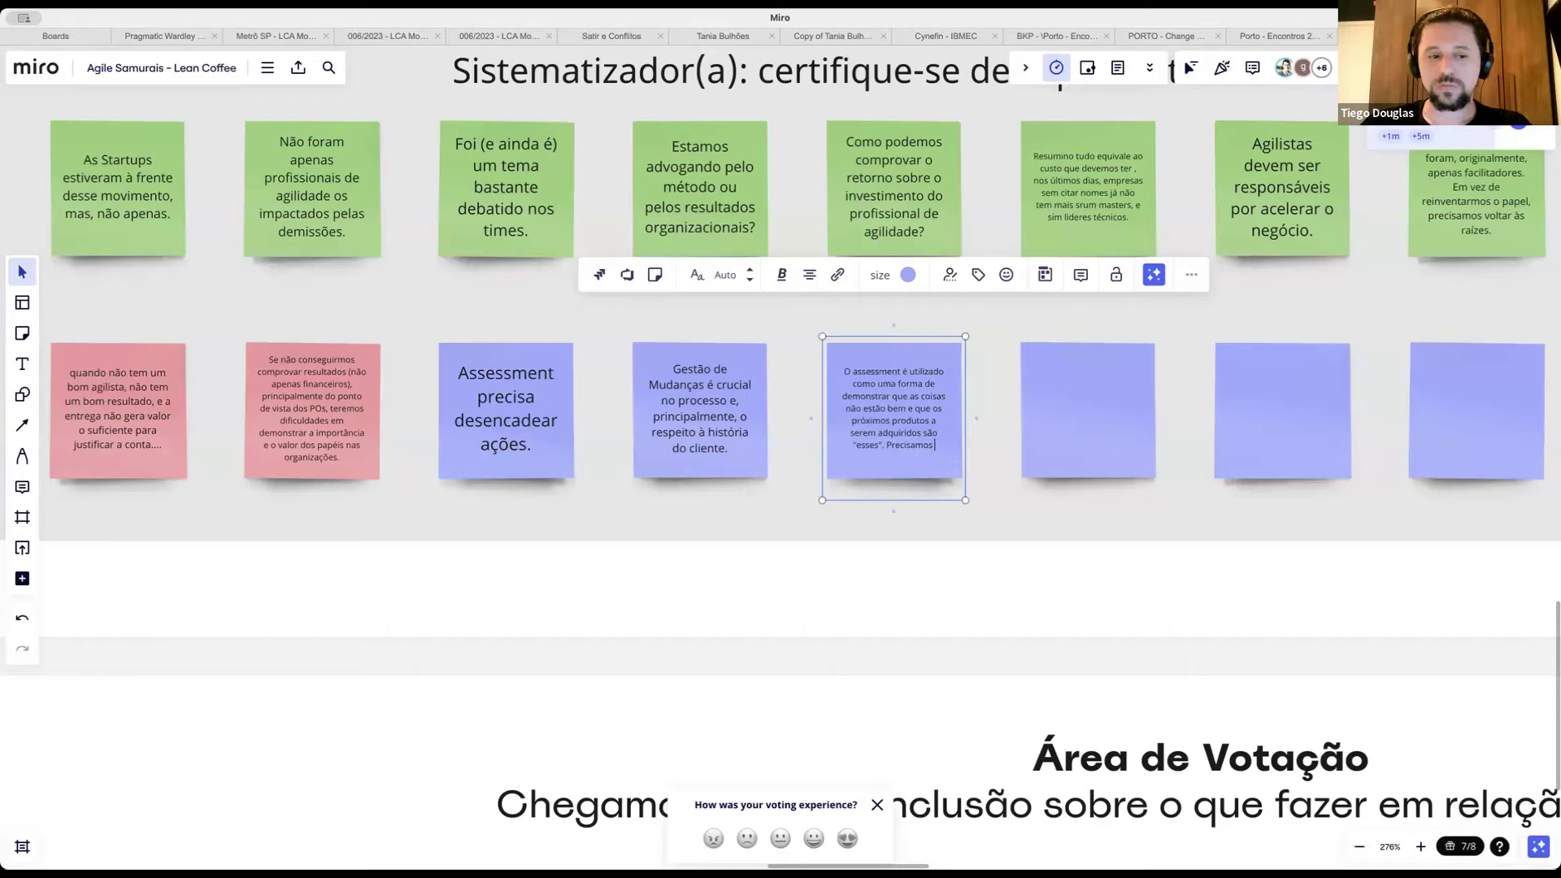
{"action": "type", "text": " utiliza"}
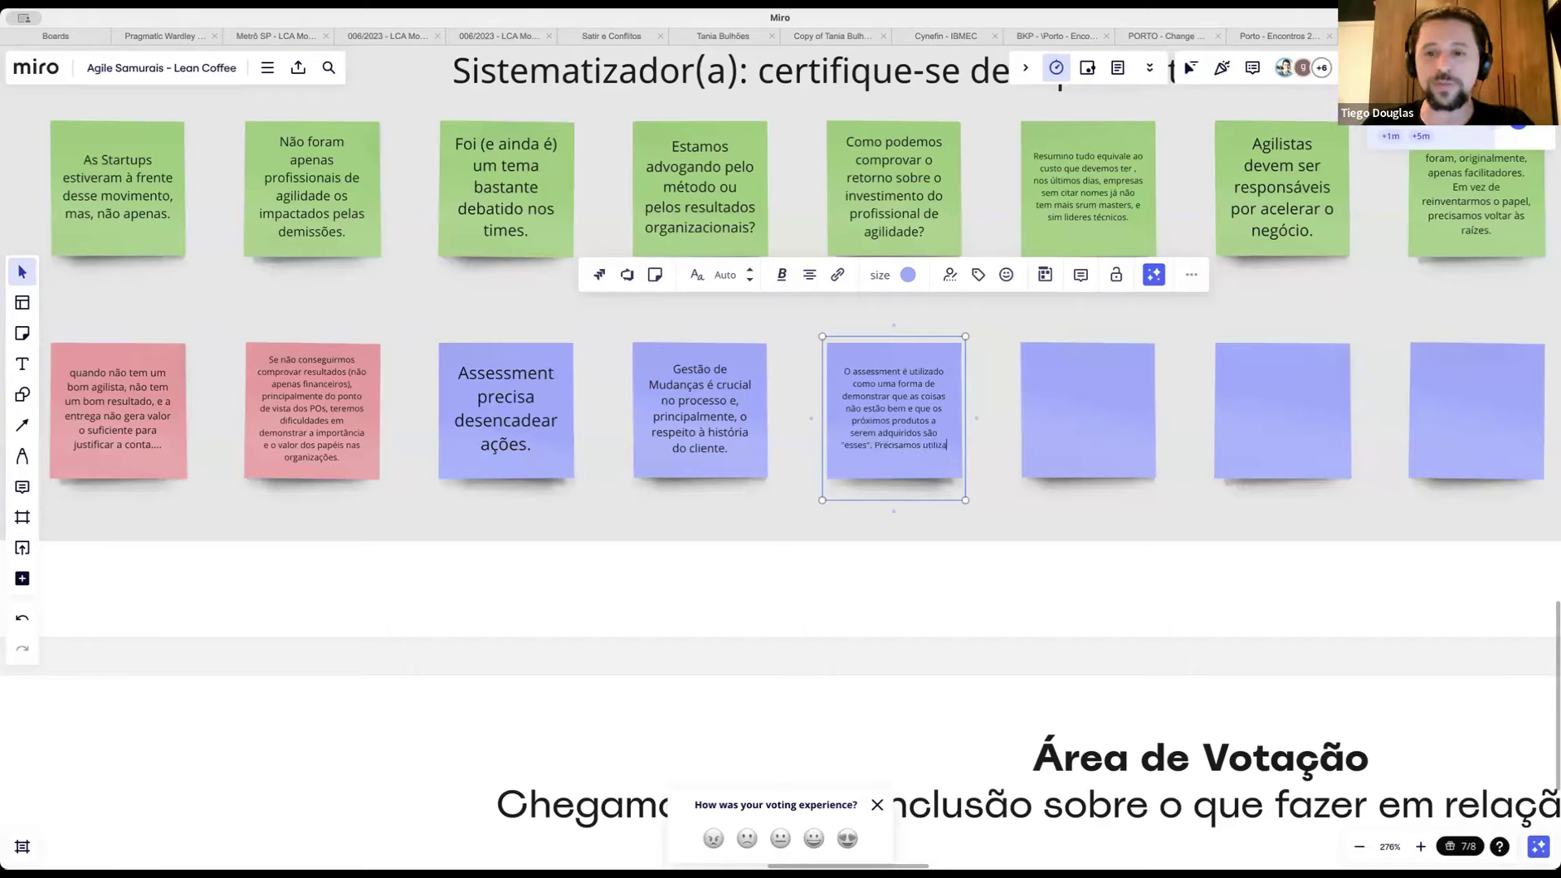
{"action": "type", "text": "r os asse"}
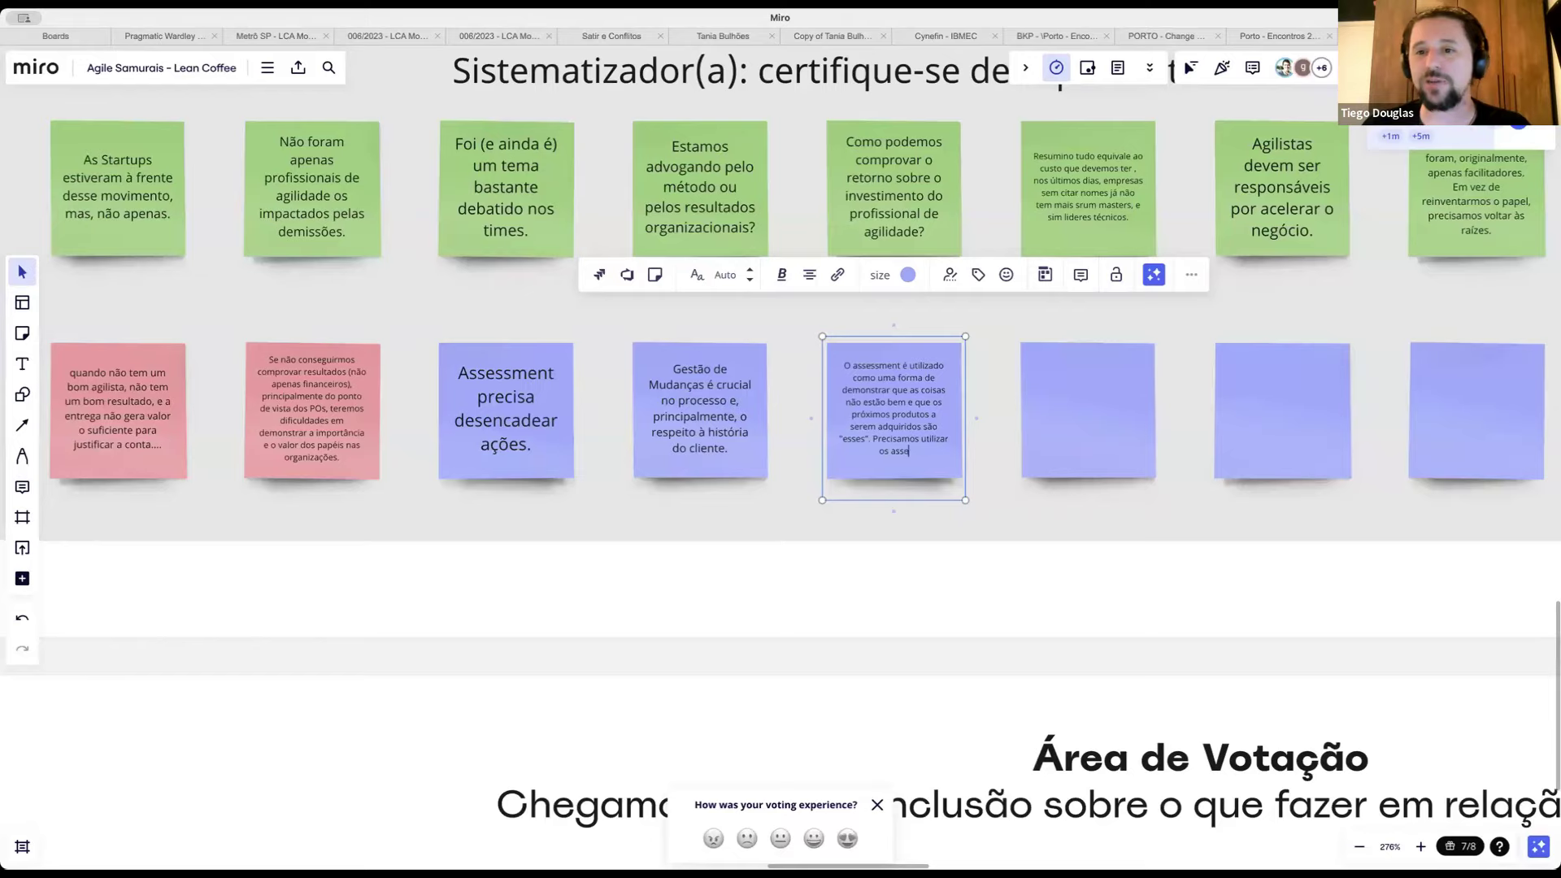
{"action": "type", "text": "ssments de outra"}
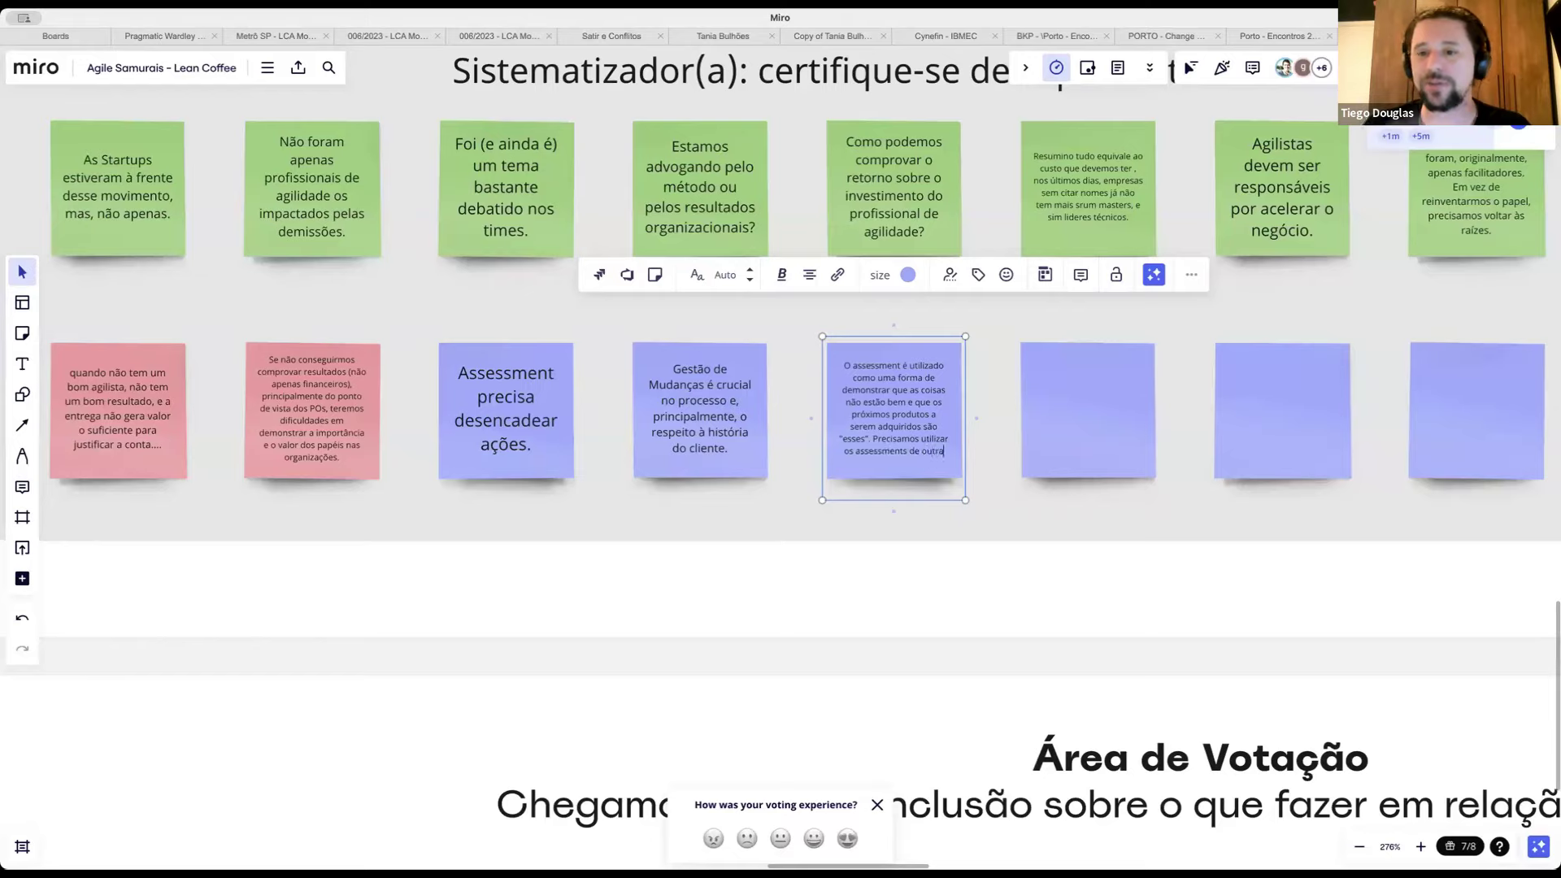
{"action": "type", "text": " forma. Da fo"}
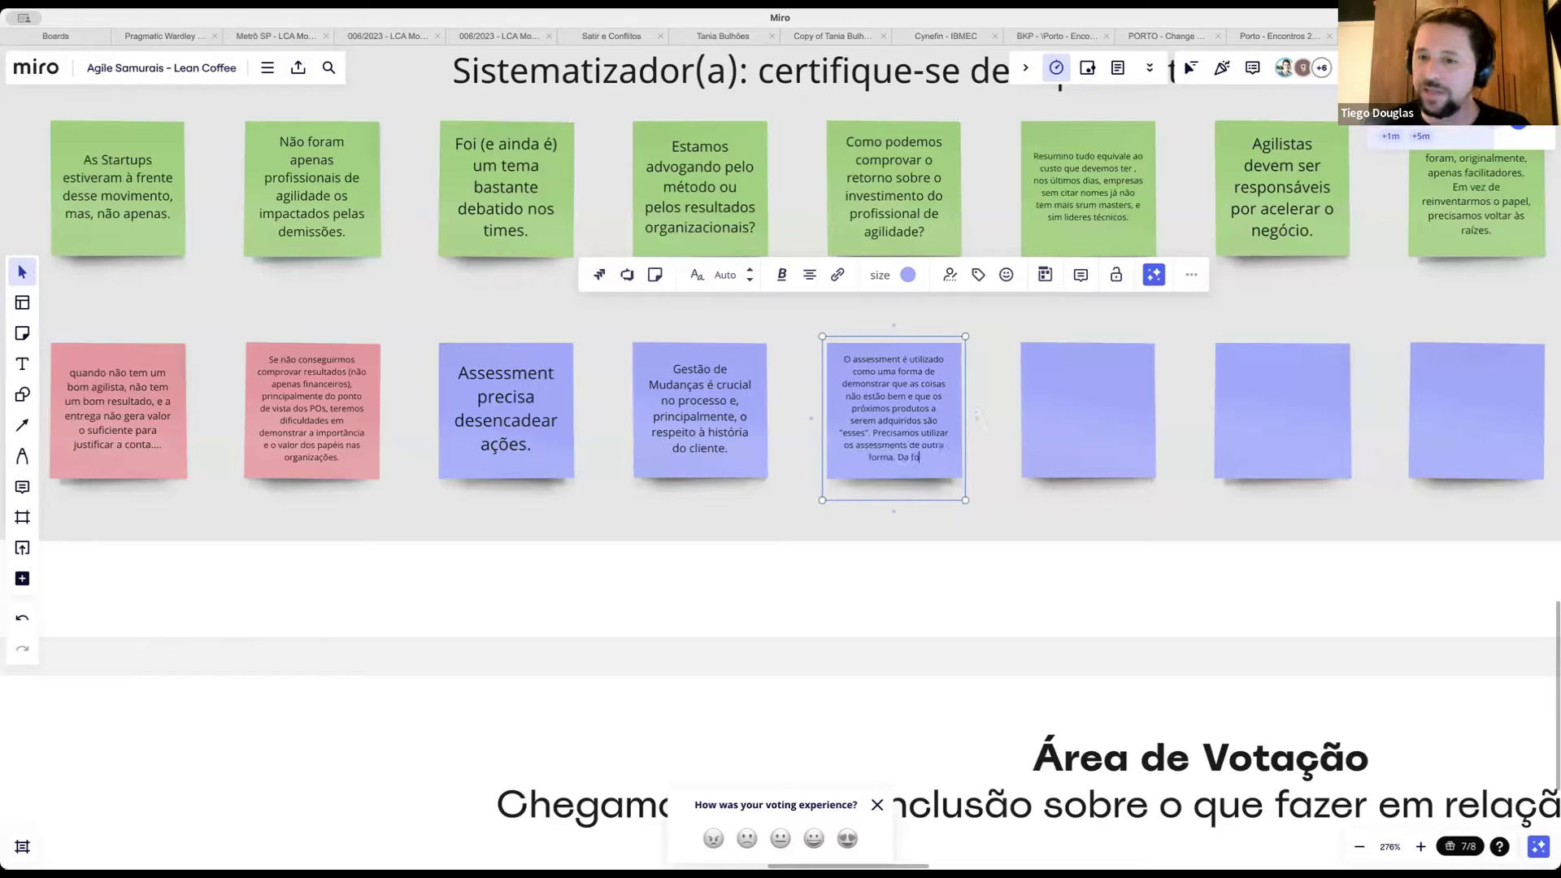
{"action": "type", "text": "rma correta."}
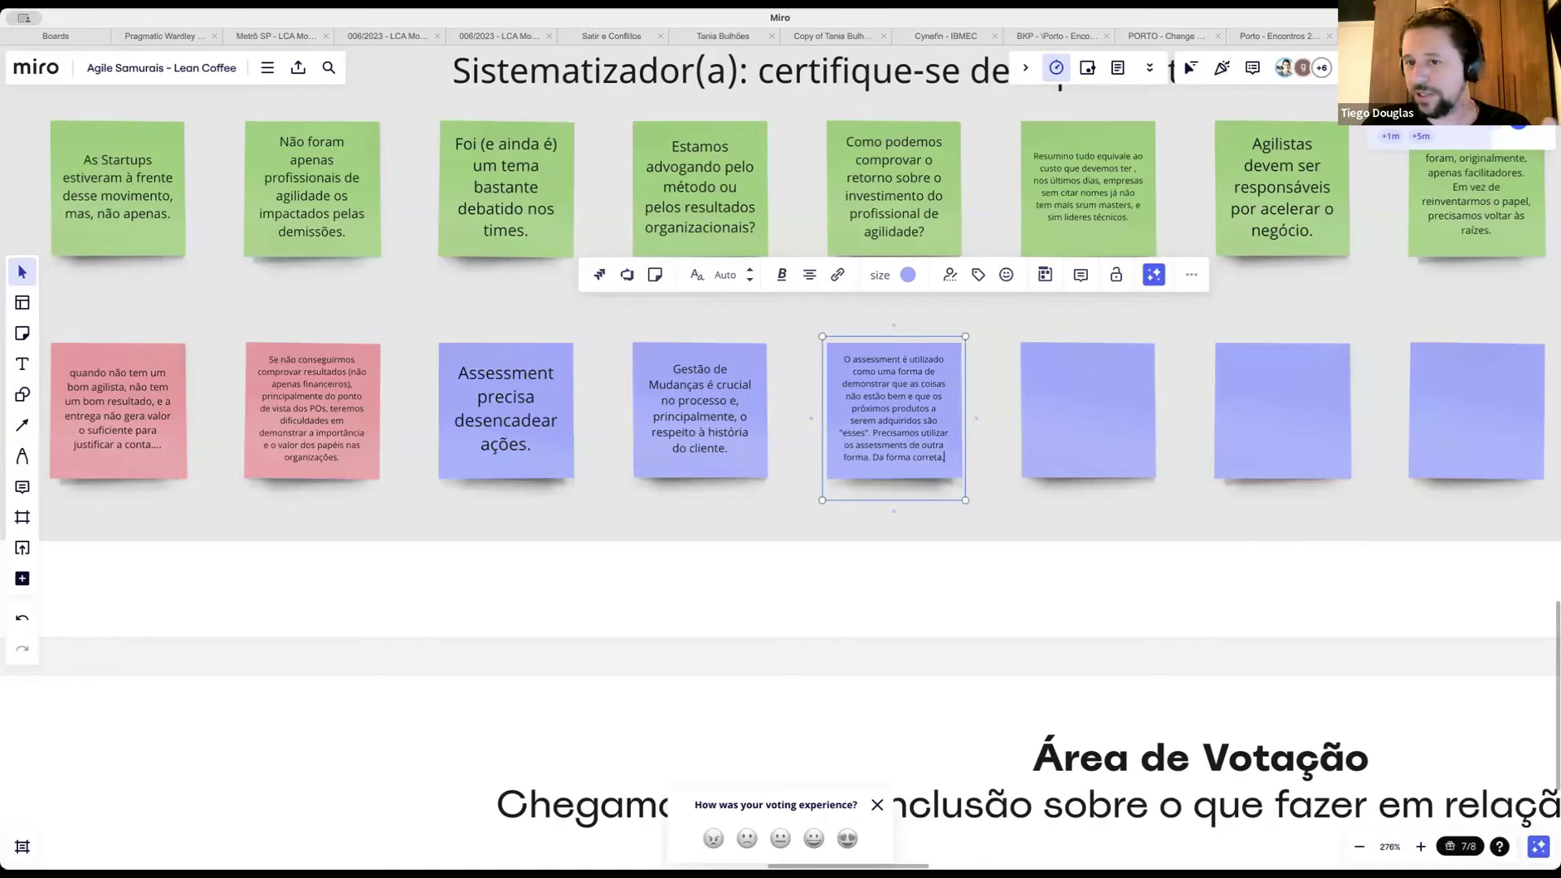
Step: Start the fourth blue action-item note with "Se ficarmos apenas focados na maturidade das práticas"
{"action": "double_click", "coordinate": [1136, 362]}
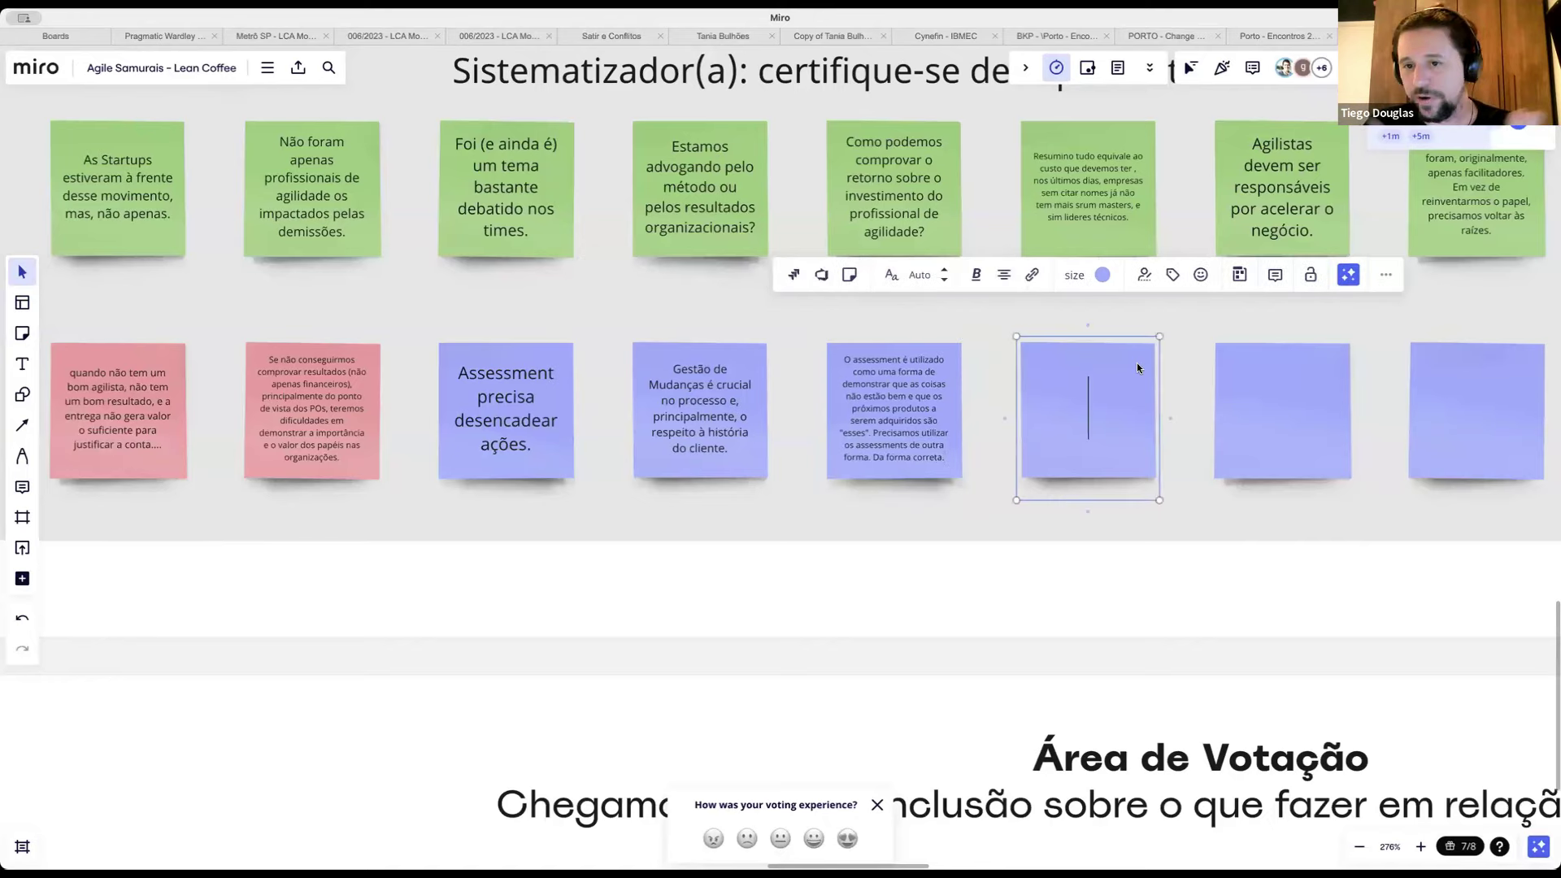
{"action": "scroll", "coordinate": [1136, 363], "scroll_direction": "up", "scroll_amount": 3}
{"action": "scroll", "coordinate": [1140, 374], "scroll_direction": "down", "scroll_amount": 2}
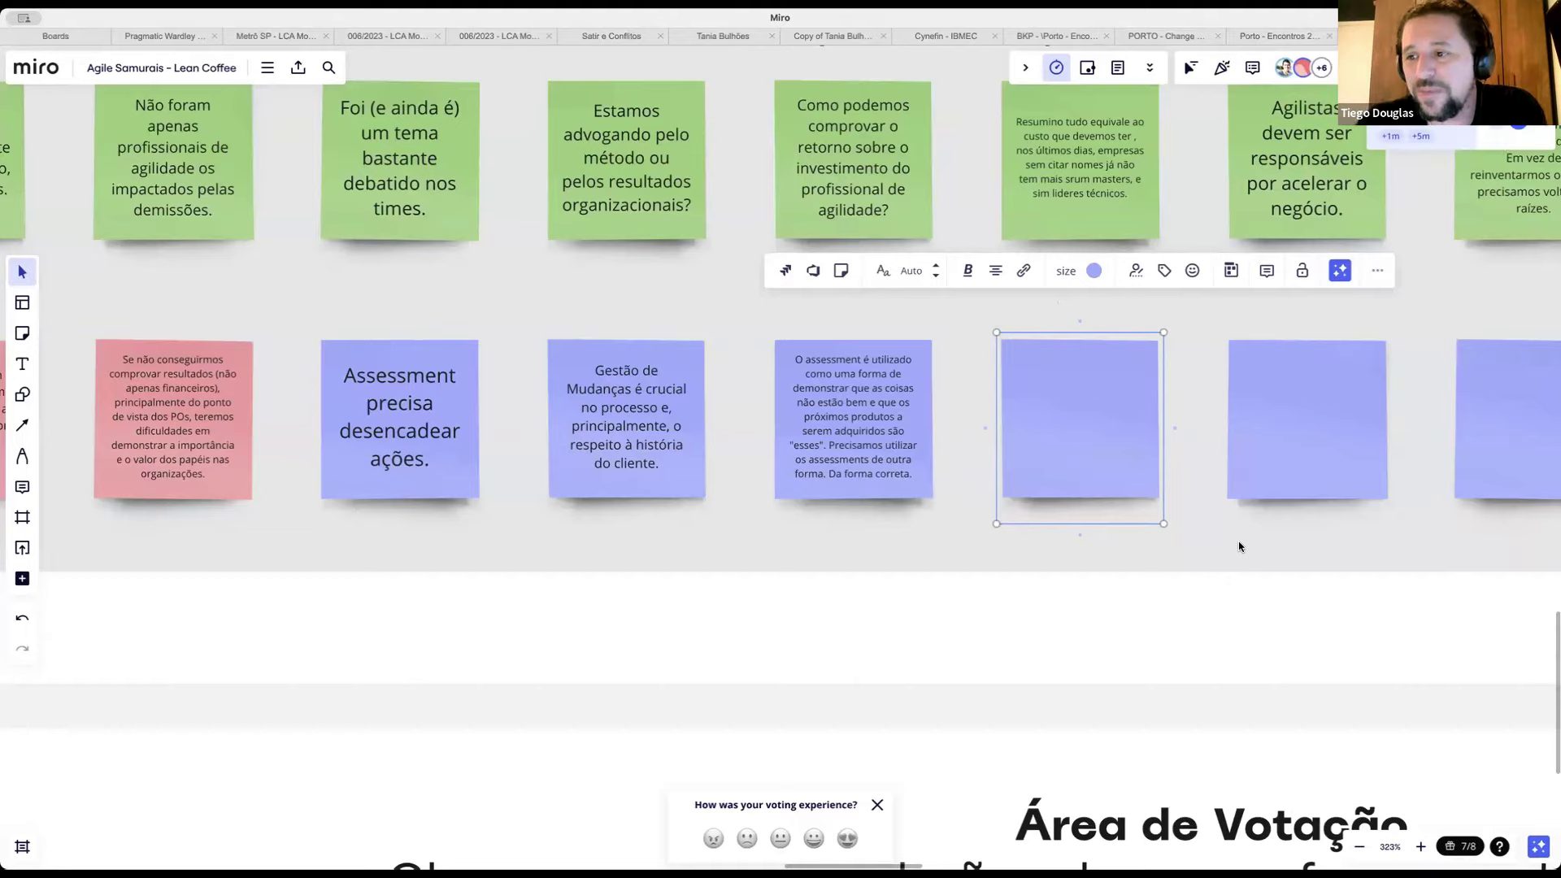
{"action": "type", "text": "Se fica"}
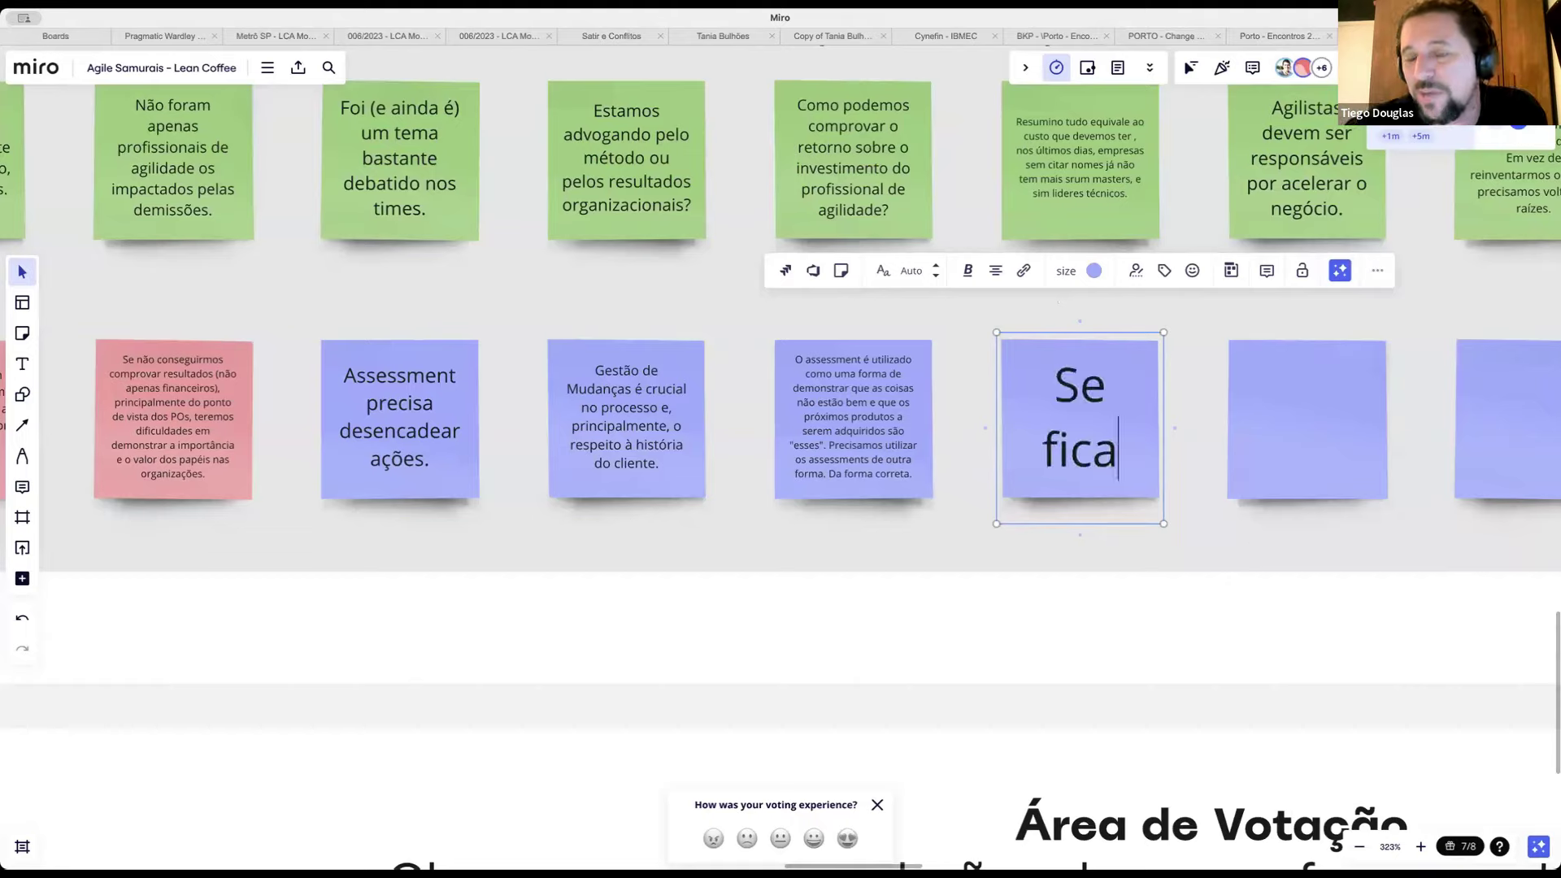
{"action": "type", "text": "rmos apen"}
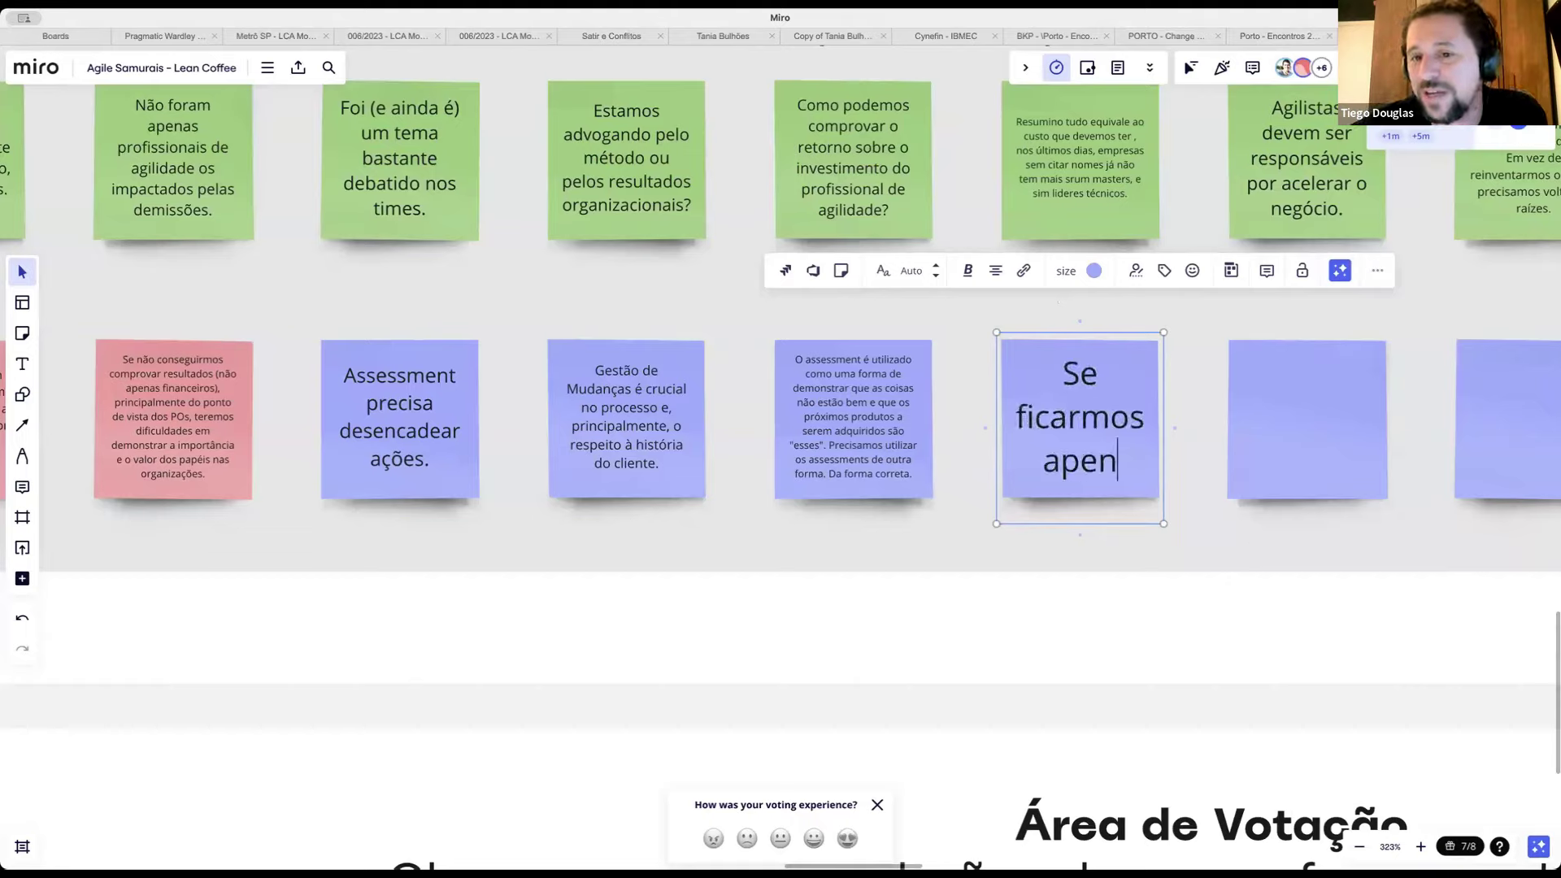
{"action": "type", "text": "as focados"}
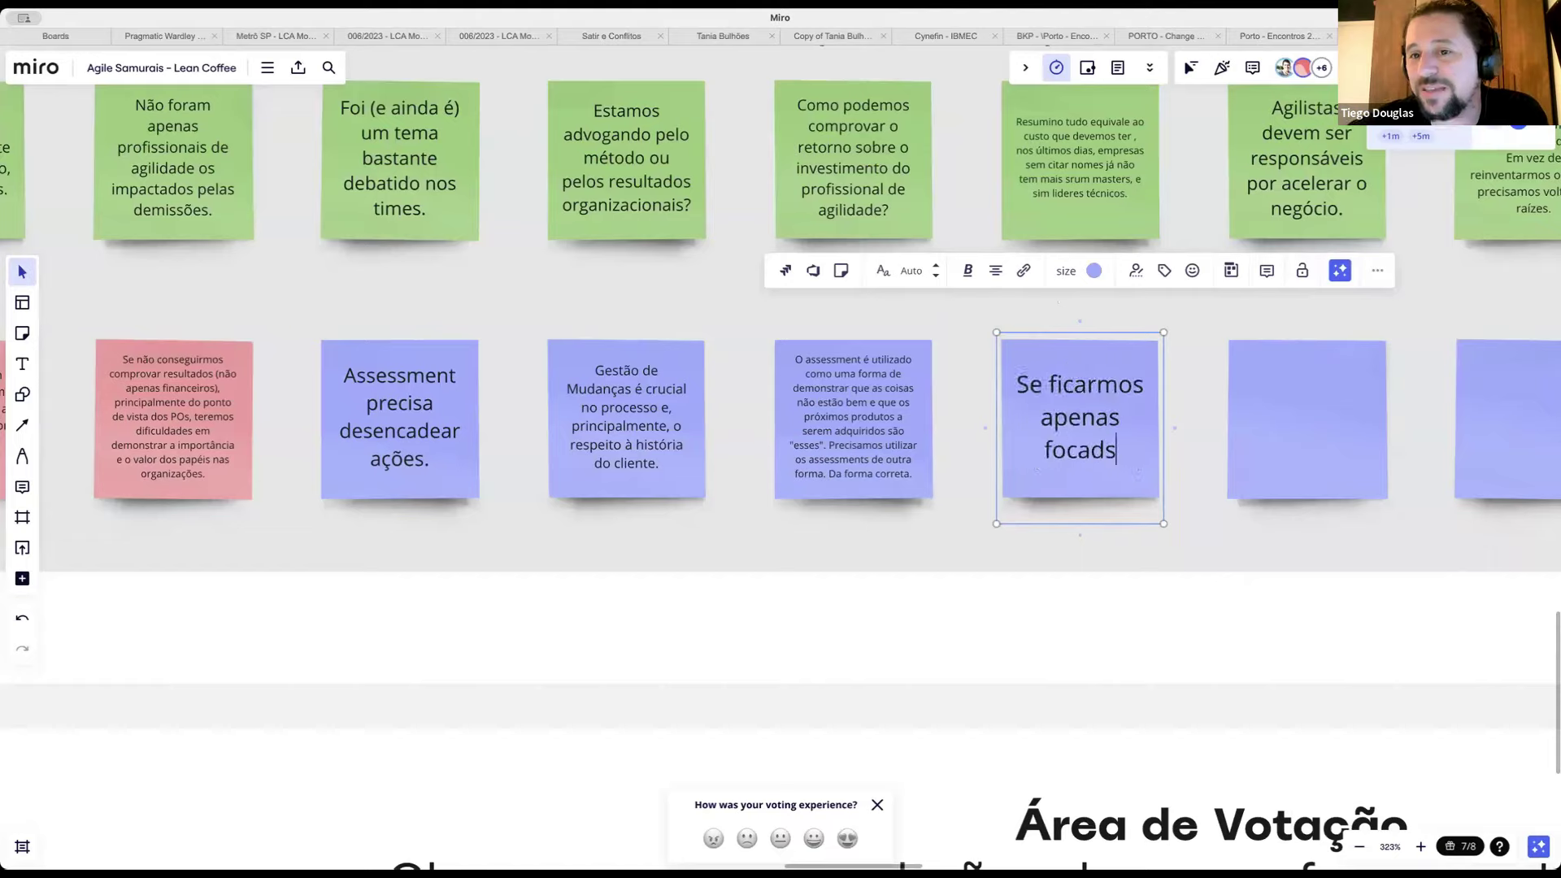
{"action": "key", "text": "BackSpace"}
{"action": "type", "text": "os na matir"}
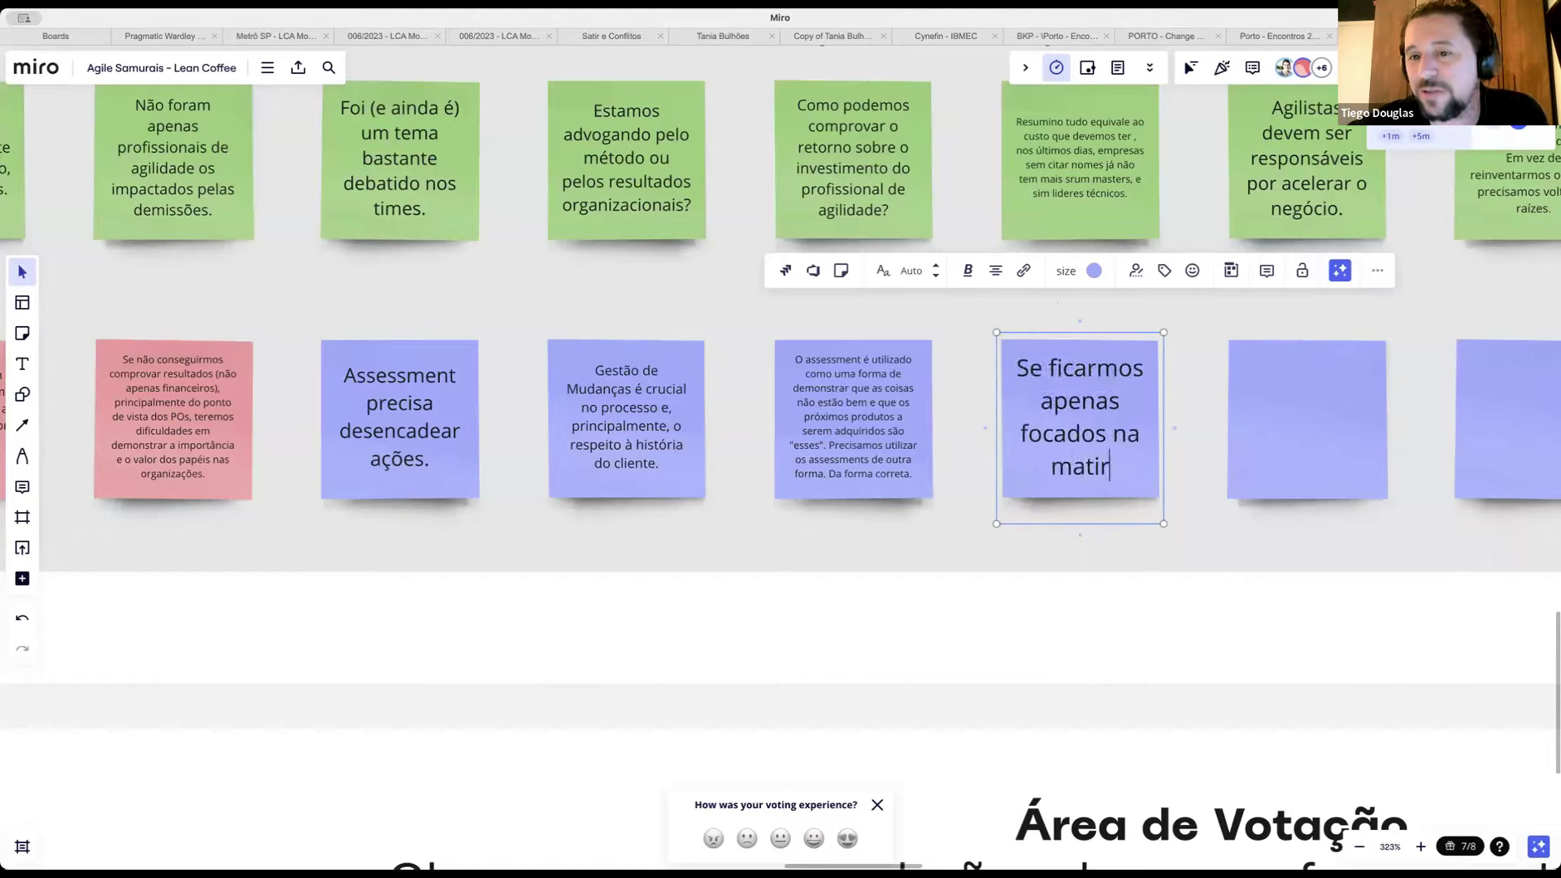
{"action": "key", "text": "BackSpace"}
{"action": "key", "text": "BackSpace"}
{"action": "type", "text": "udida"}
{"action": "key", "text": "BackSpace"}
{"action": "key", "text": "BackSpace"}
{"action": "key", "text": "BackSpace"}
{"action": "key", "text": "BackSpace"}
{"action": "type", "text": "rida"}
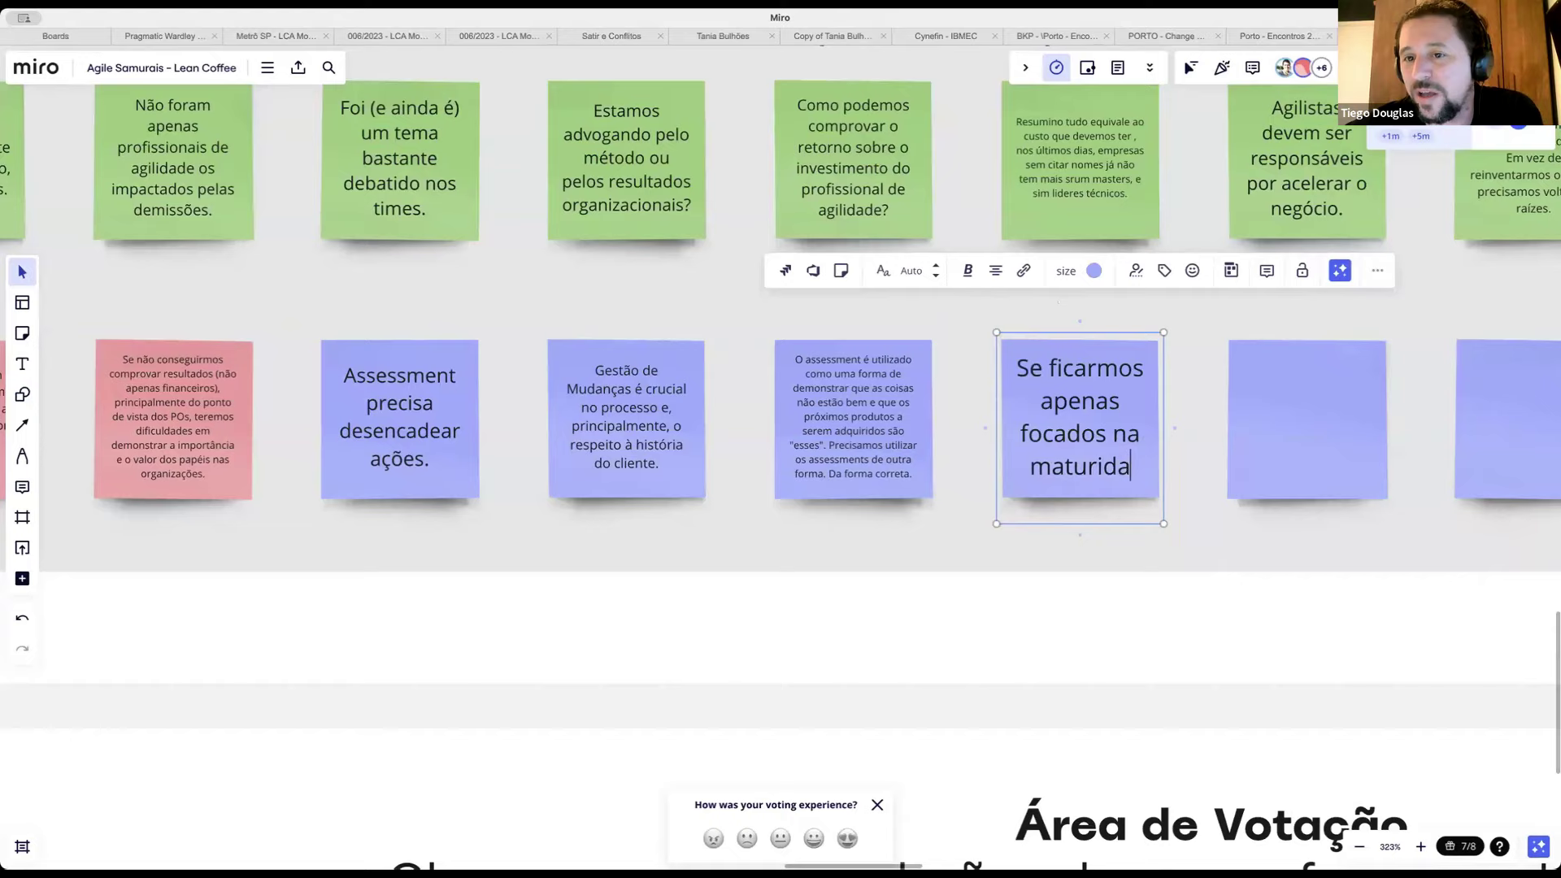
{"action": "type", "text": "de das práticas"}
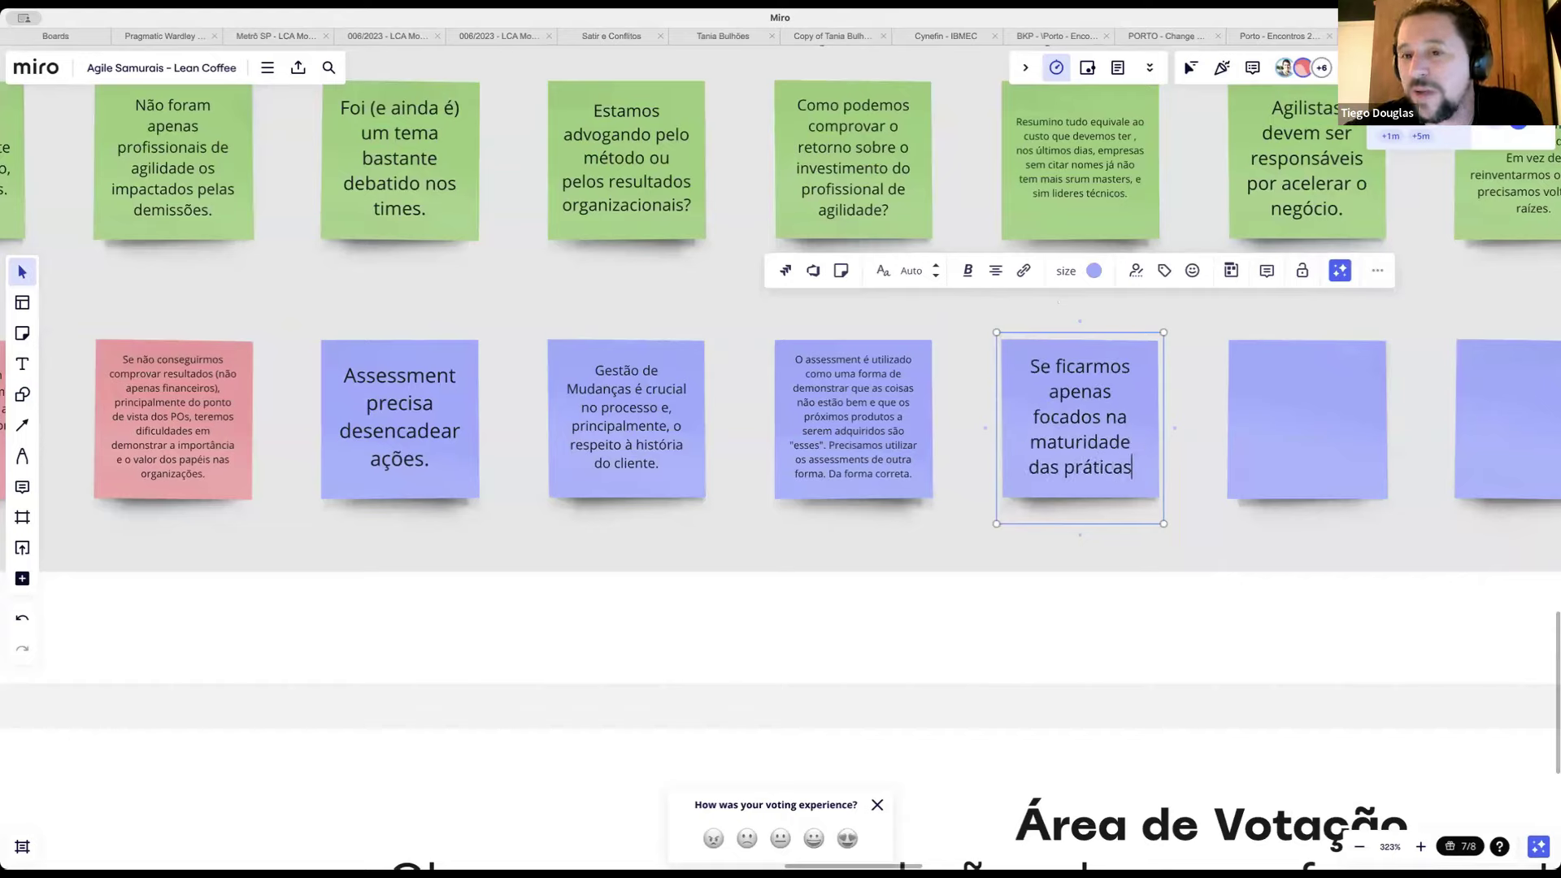
Step: Complete the fourth blue note's opening question with ", será que realmente estamos sendo ágeis?"
{"action": "type", "text": ", será que"}
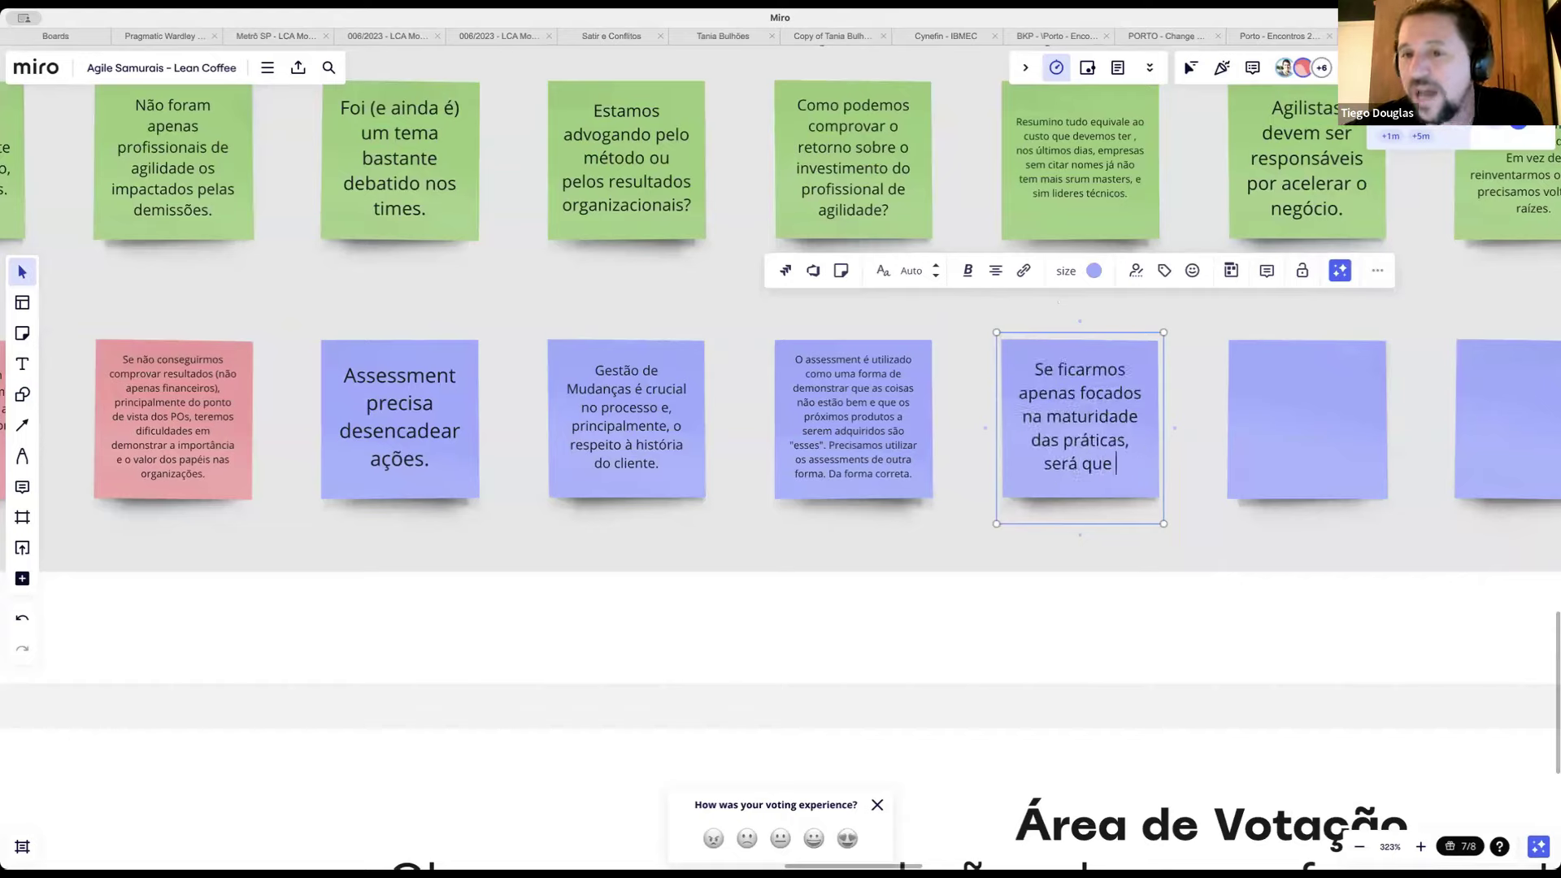
{"action": "type", "text": " realmente estamo"}
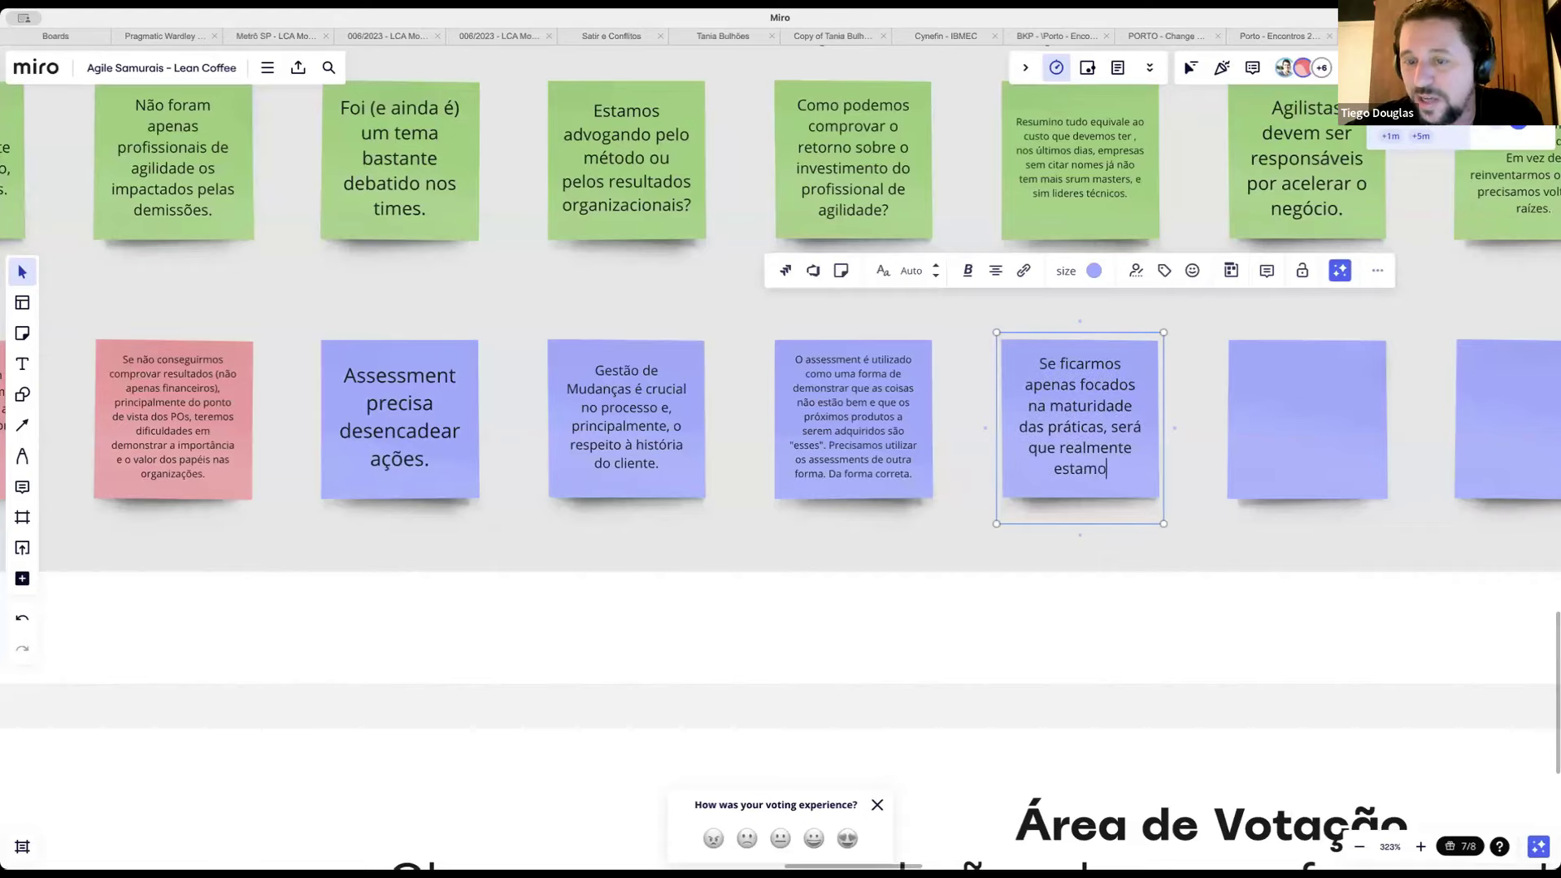
{"action": "type", "text": "s sendo ágeis?"}
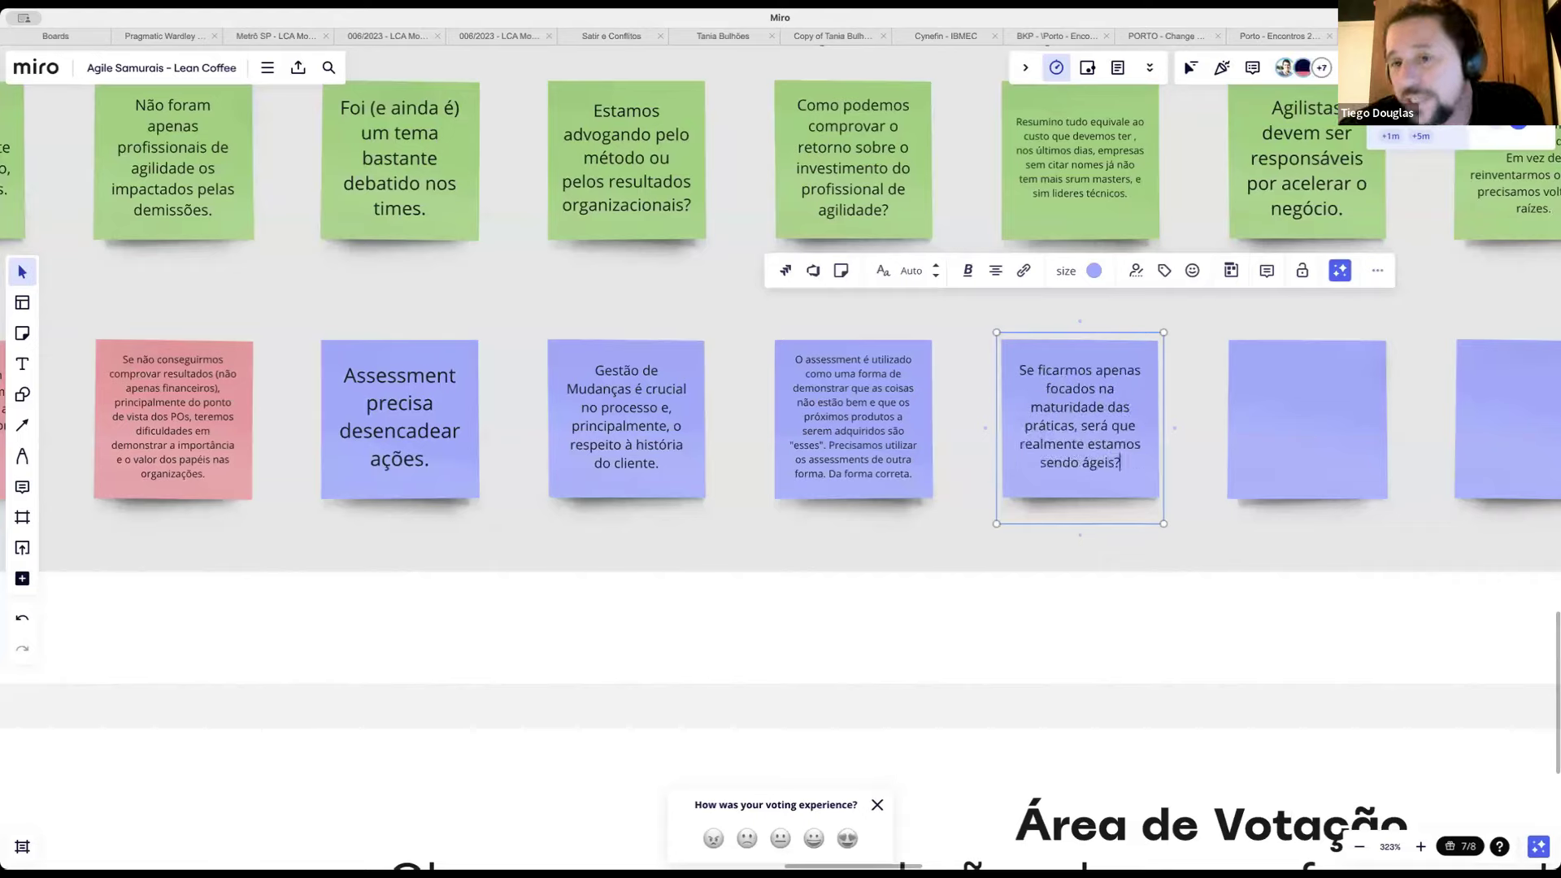
Step: Continue the fourth blue note with "Prática é legal, mas, precisa me ajudar a chegar no resultado." and begin its closing sentence with "O as"
{"action": "type", "text": " Prática é legal"}
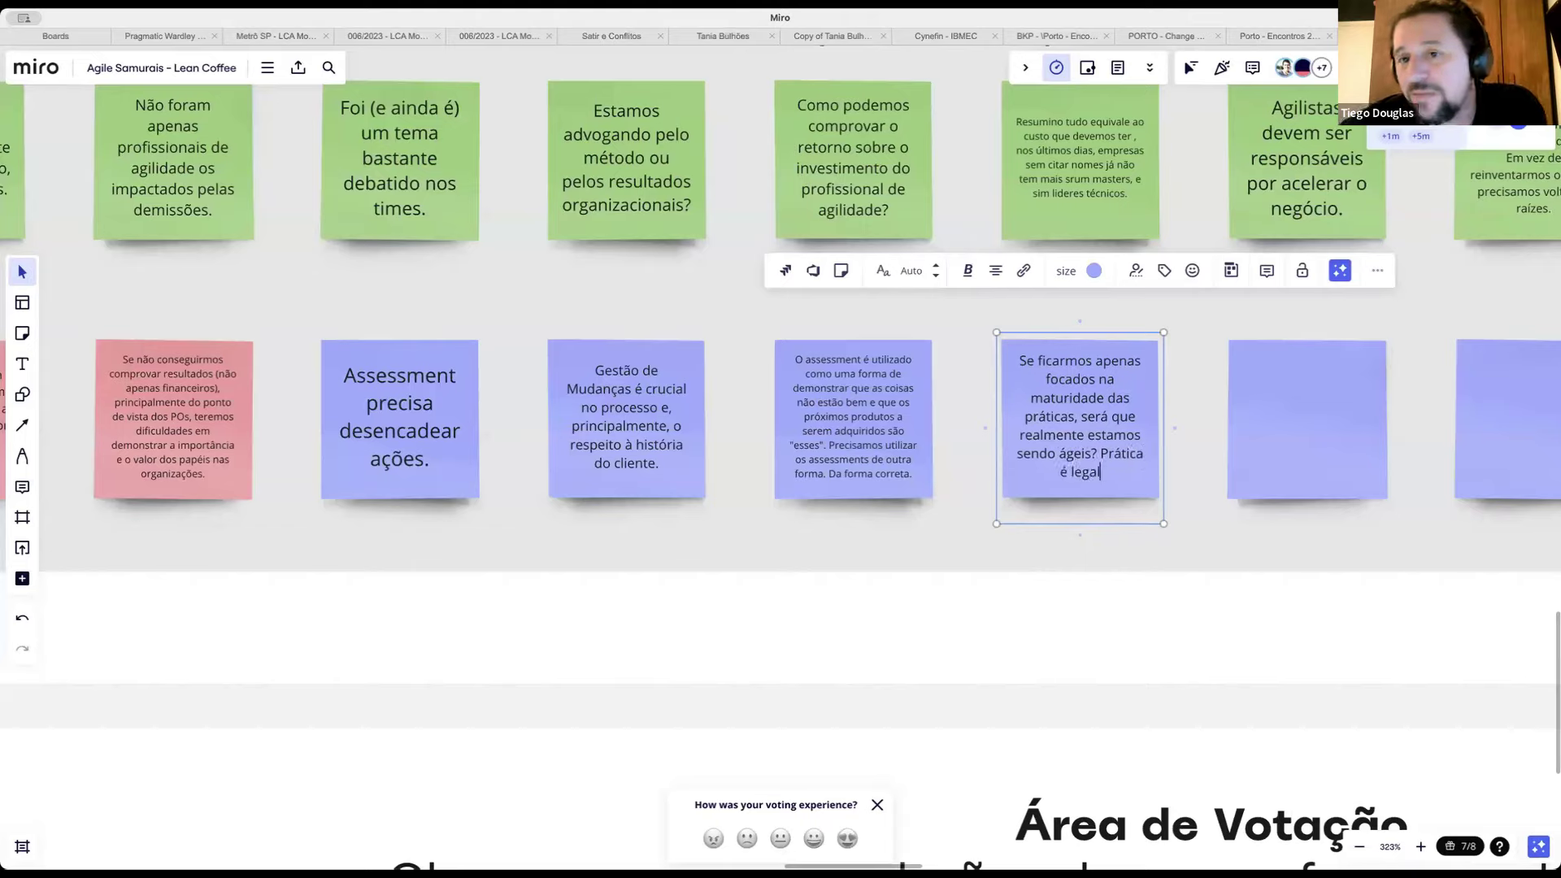
{"action": "type", "text": ", mas, precisa me ajuda"}
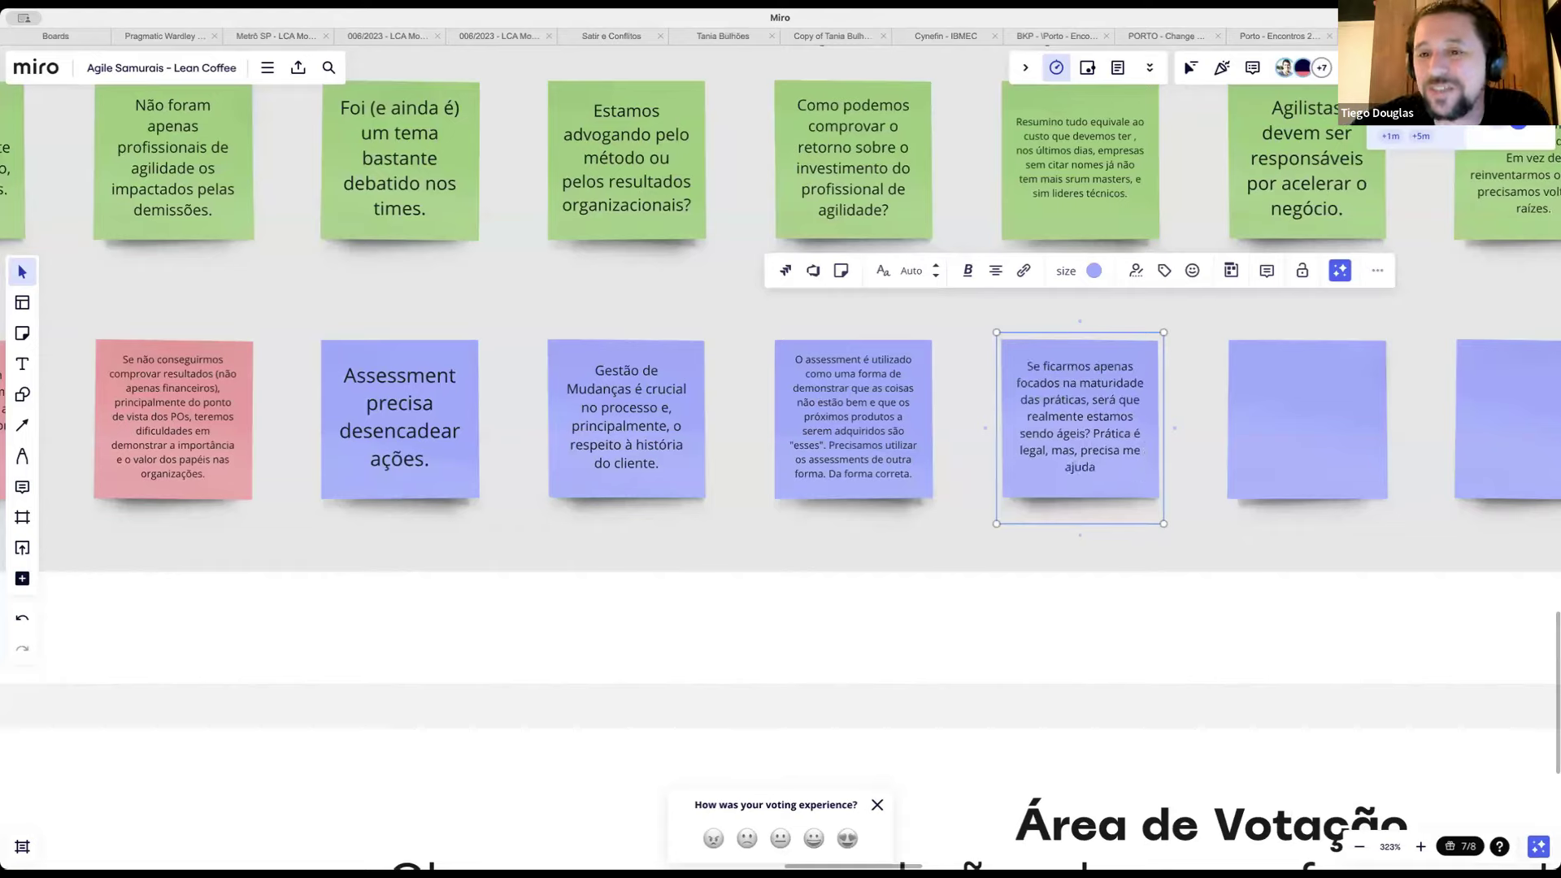
{"action": "type", "text": "r a chegr"}
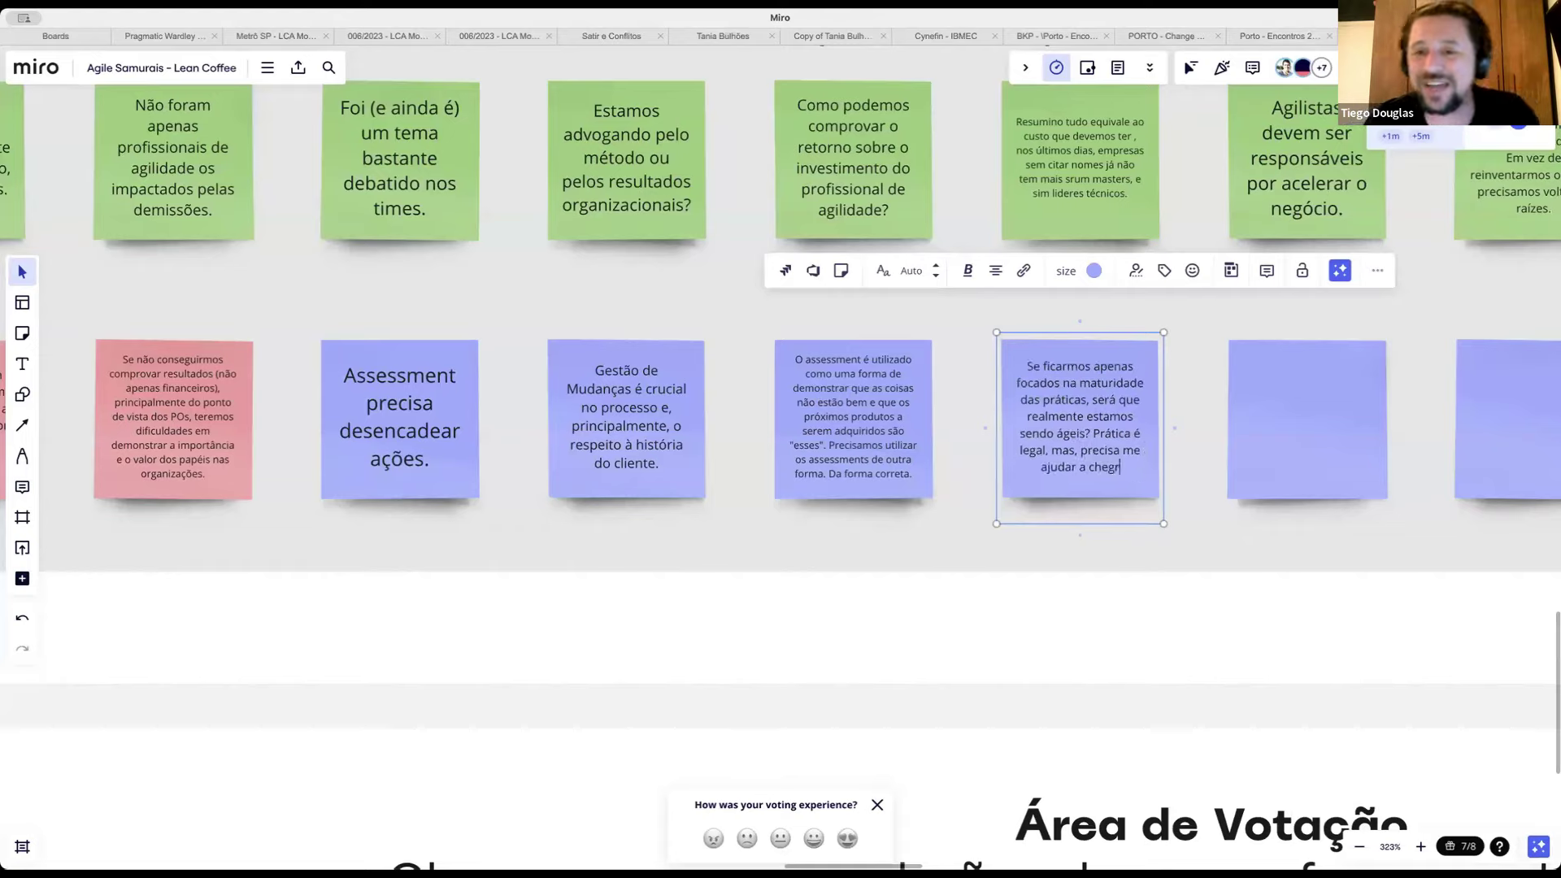
{"action": "key", "text": "BackSpace"}
{"action": "type", "text": "ar no resultado. O as"}
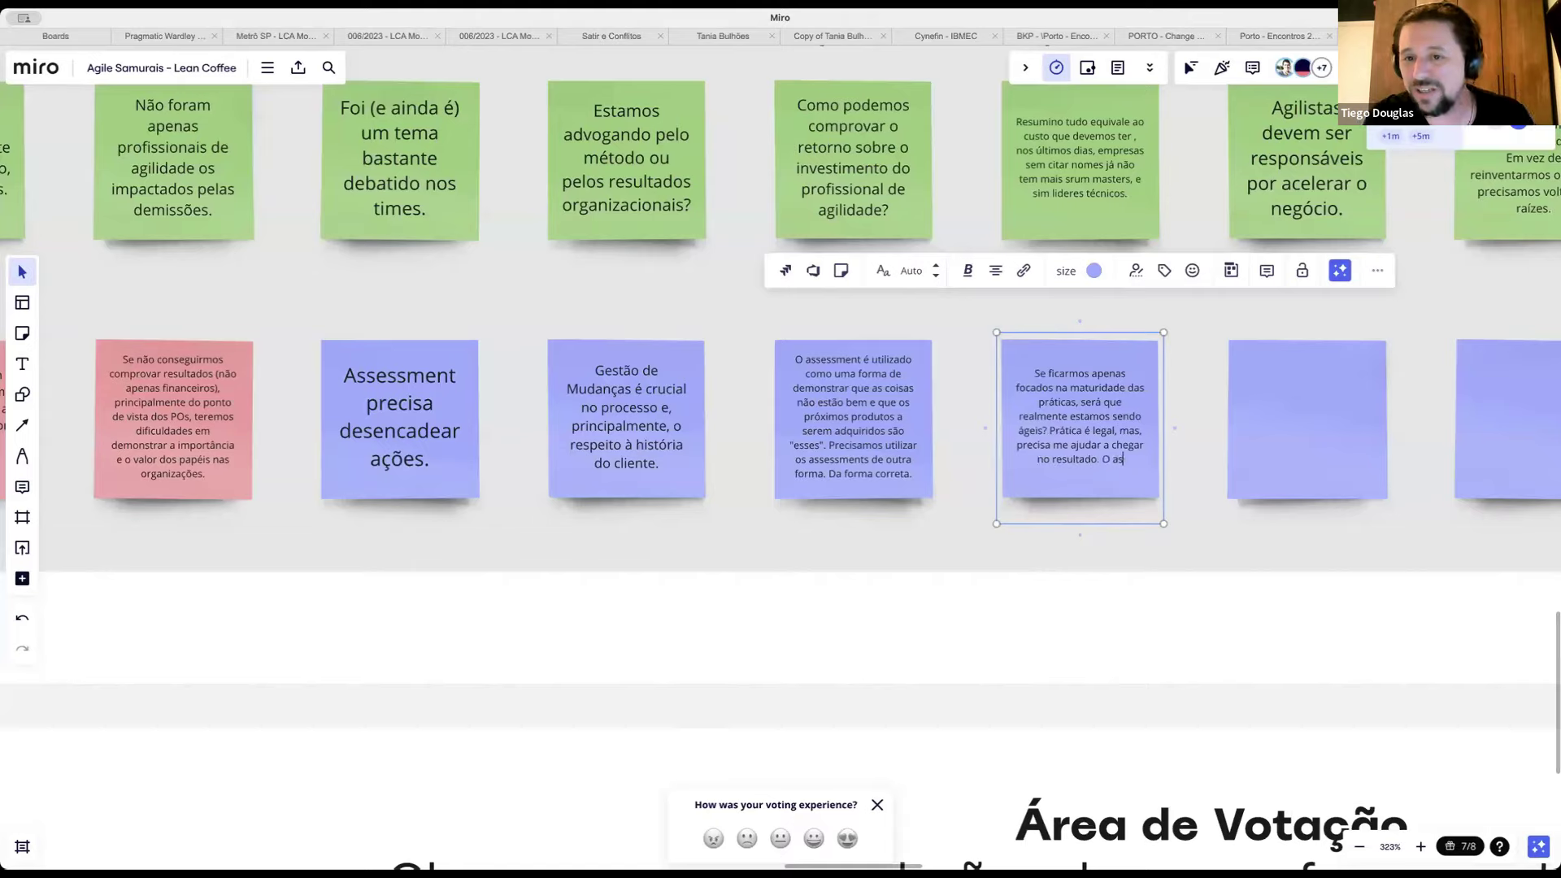
Step: Finish the fourth blue note's closing sentence as "O assessment não deve medir a prática."
{"action": "type", "text": "sessment não d"}
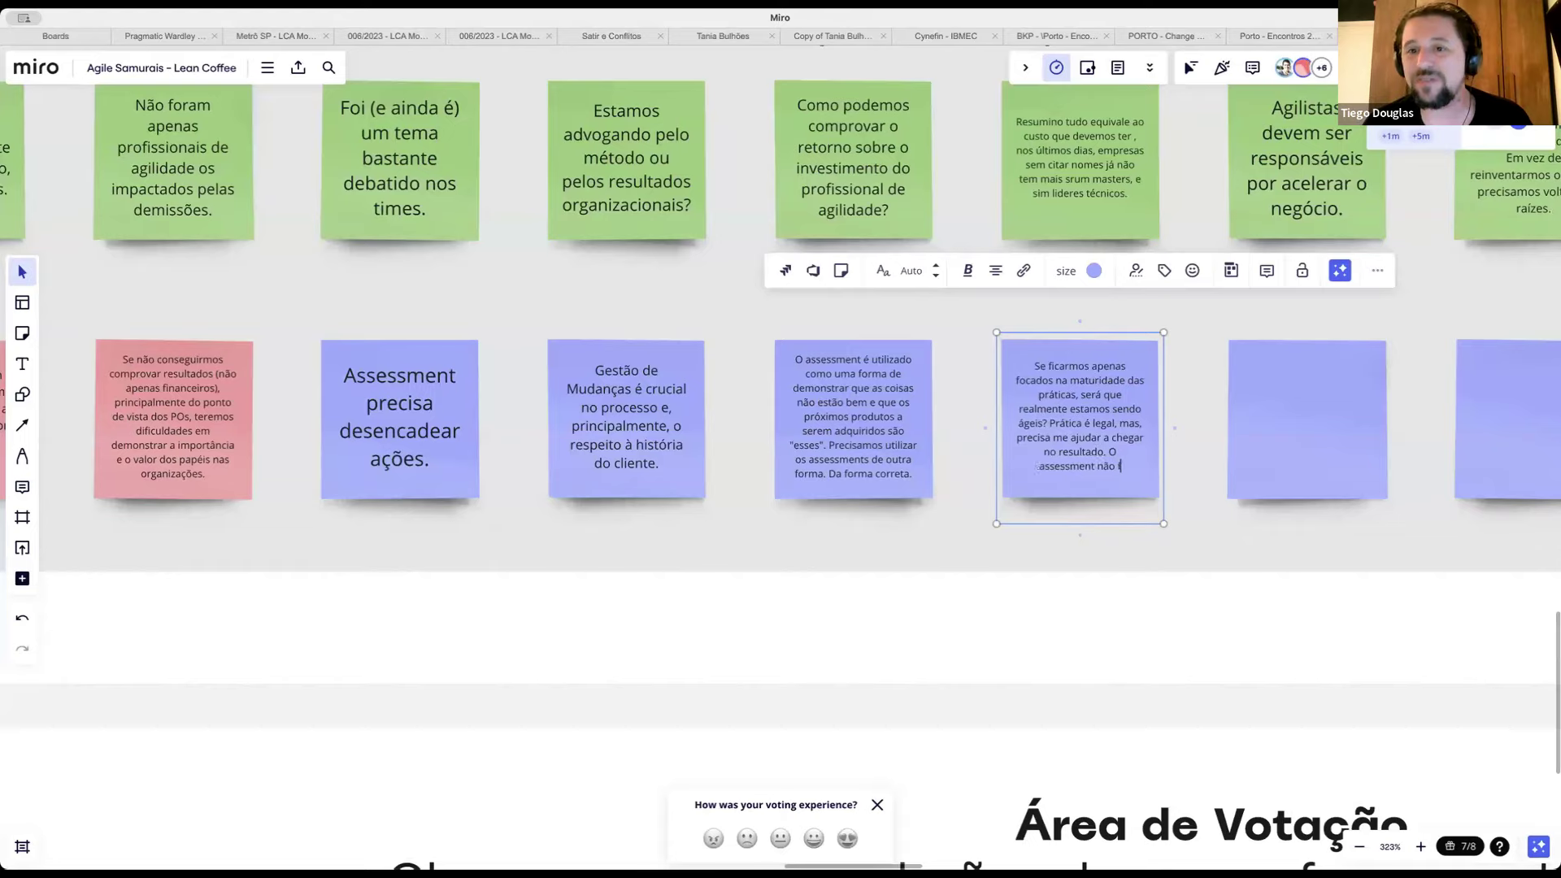
{"action": "type", "text": "e"}
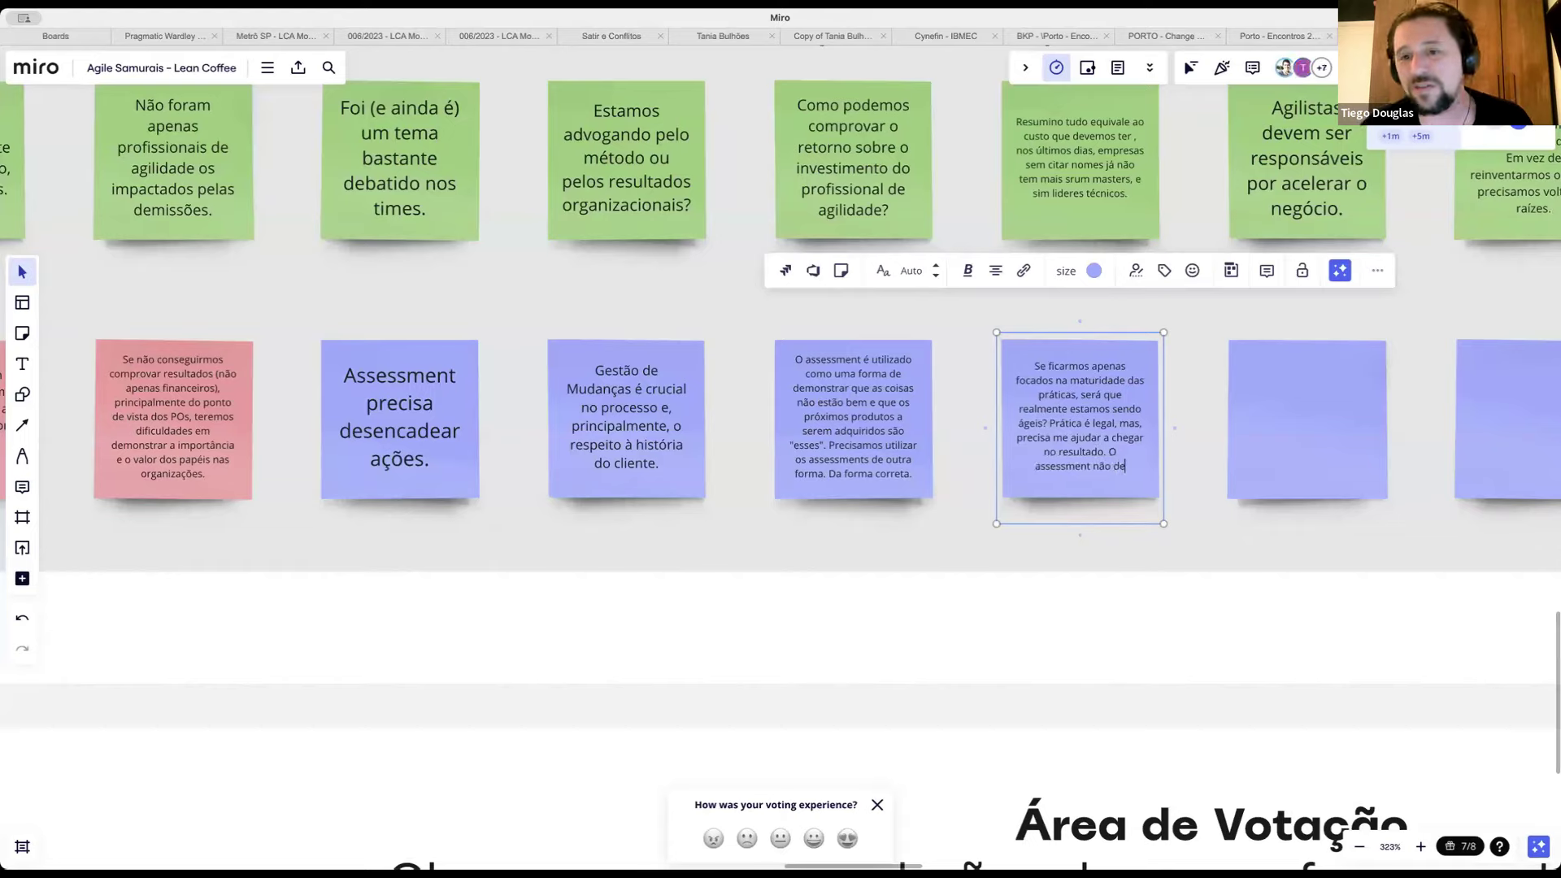
{"action": "type", "text": "deveve medir a prá"}
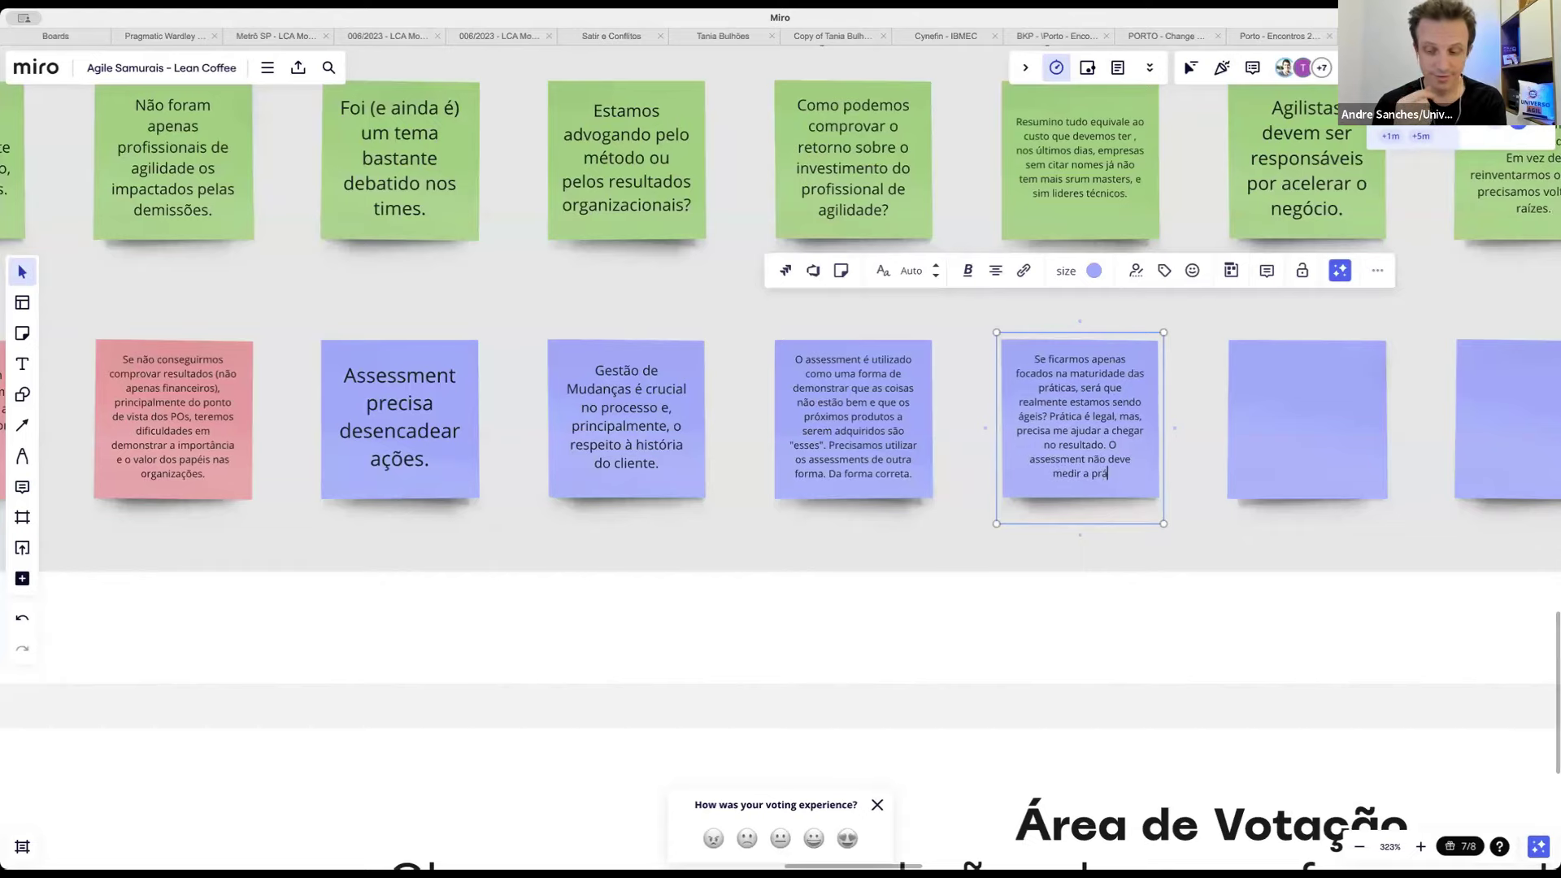
{"action": "type", "text": "tica."}
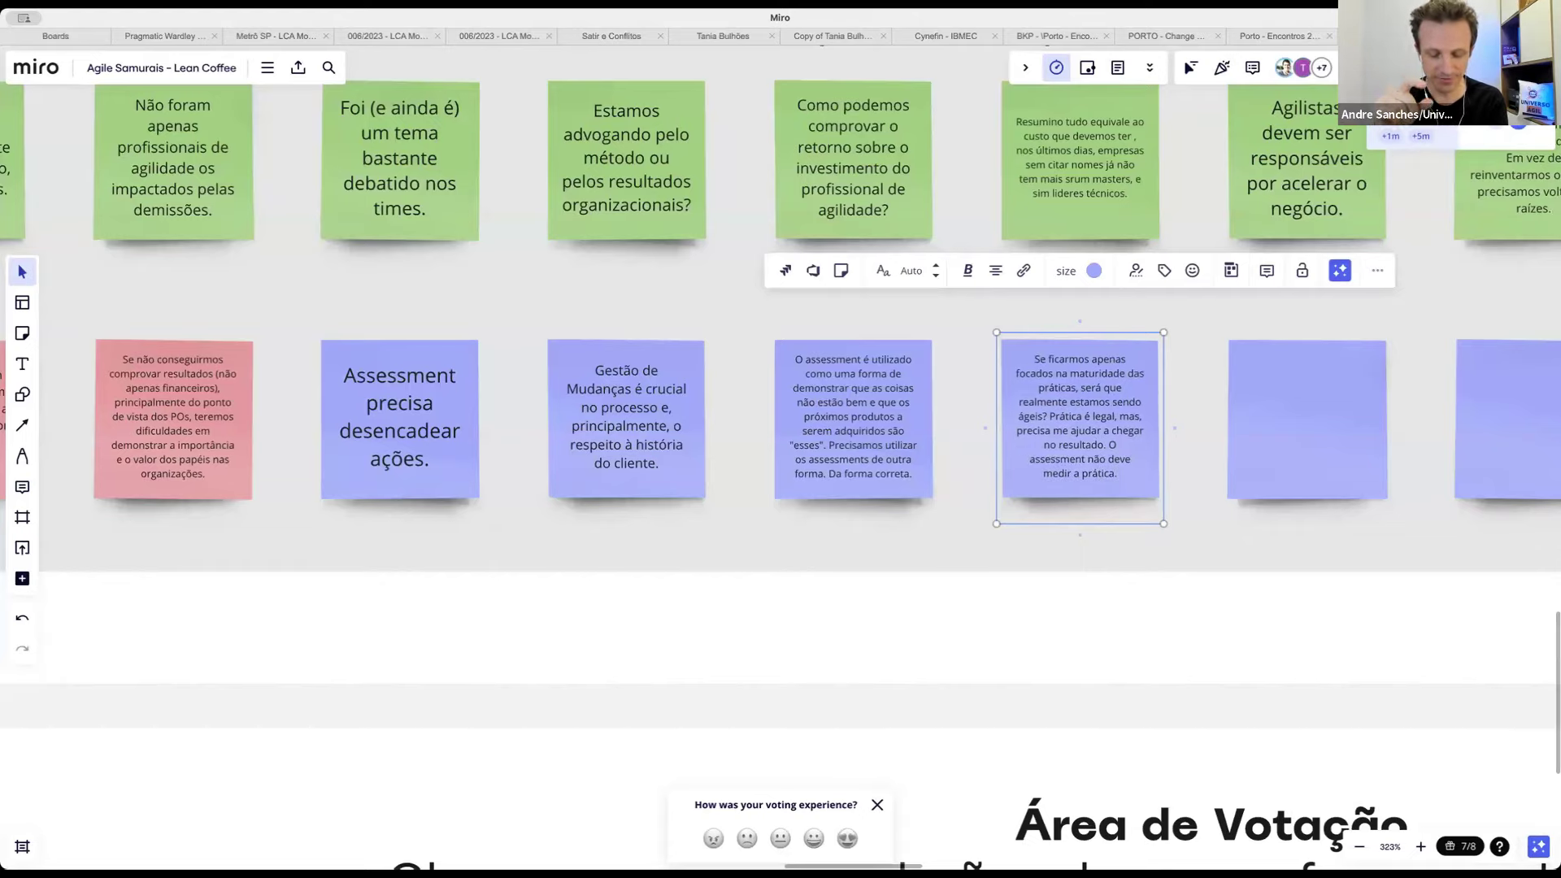
{"action": "left_click", "coordinate": [1348, 571]}
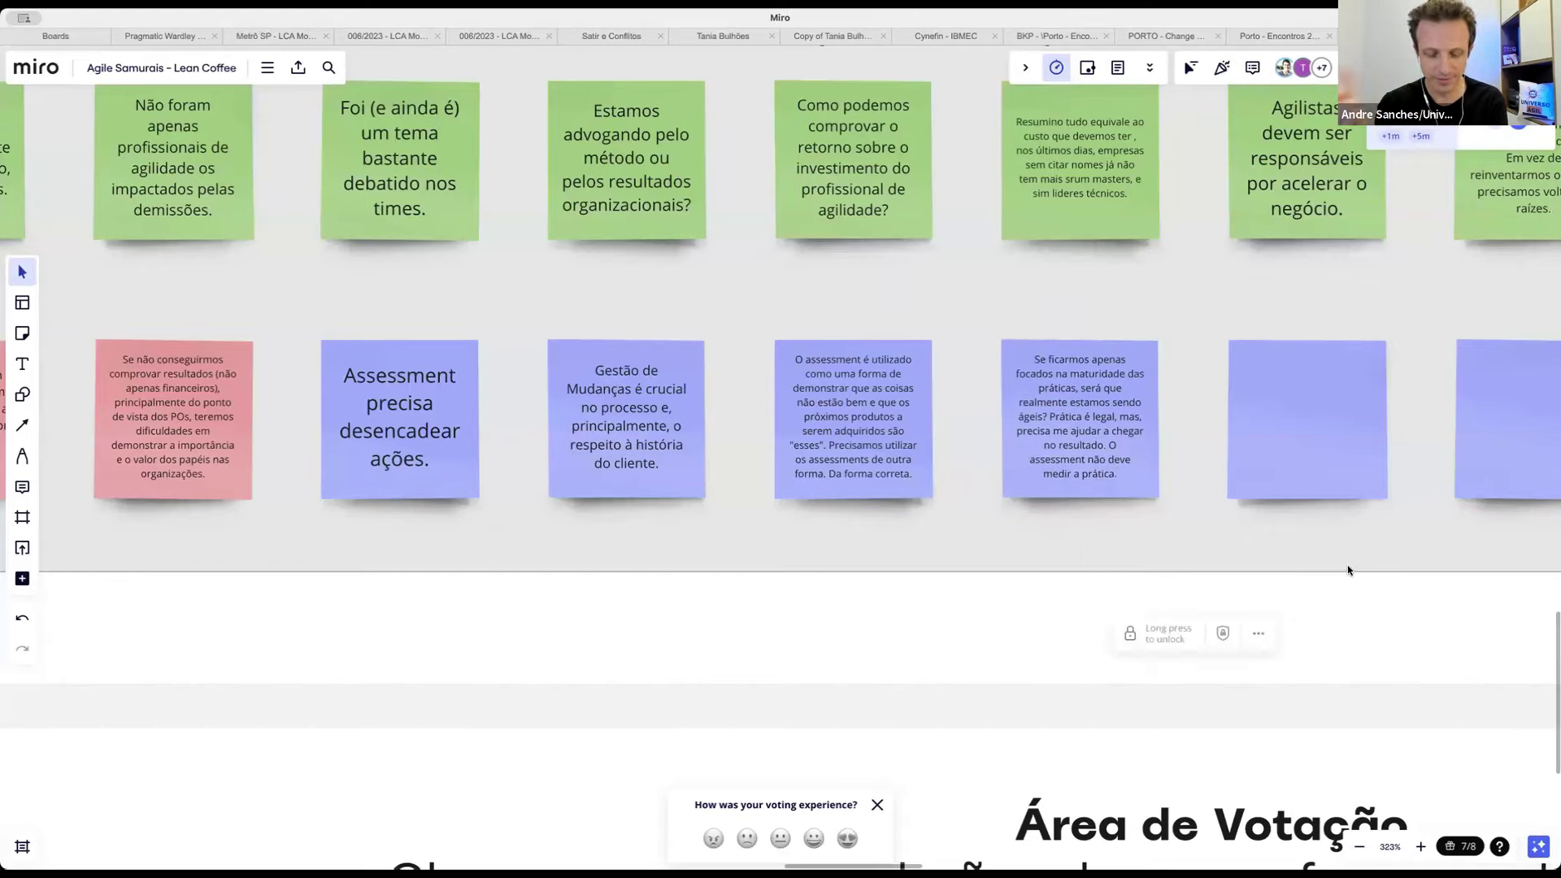
{"action": "scroll", "coordinate": [958, 533], "scroll_direction": "right", "scroll_amount": 10}
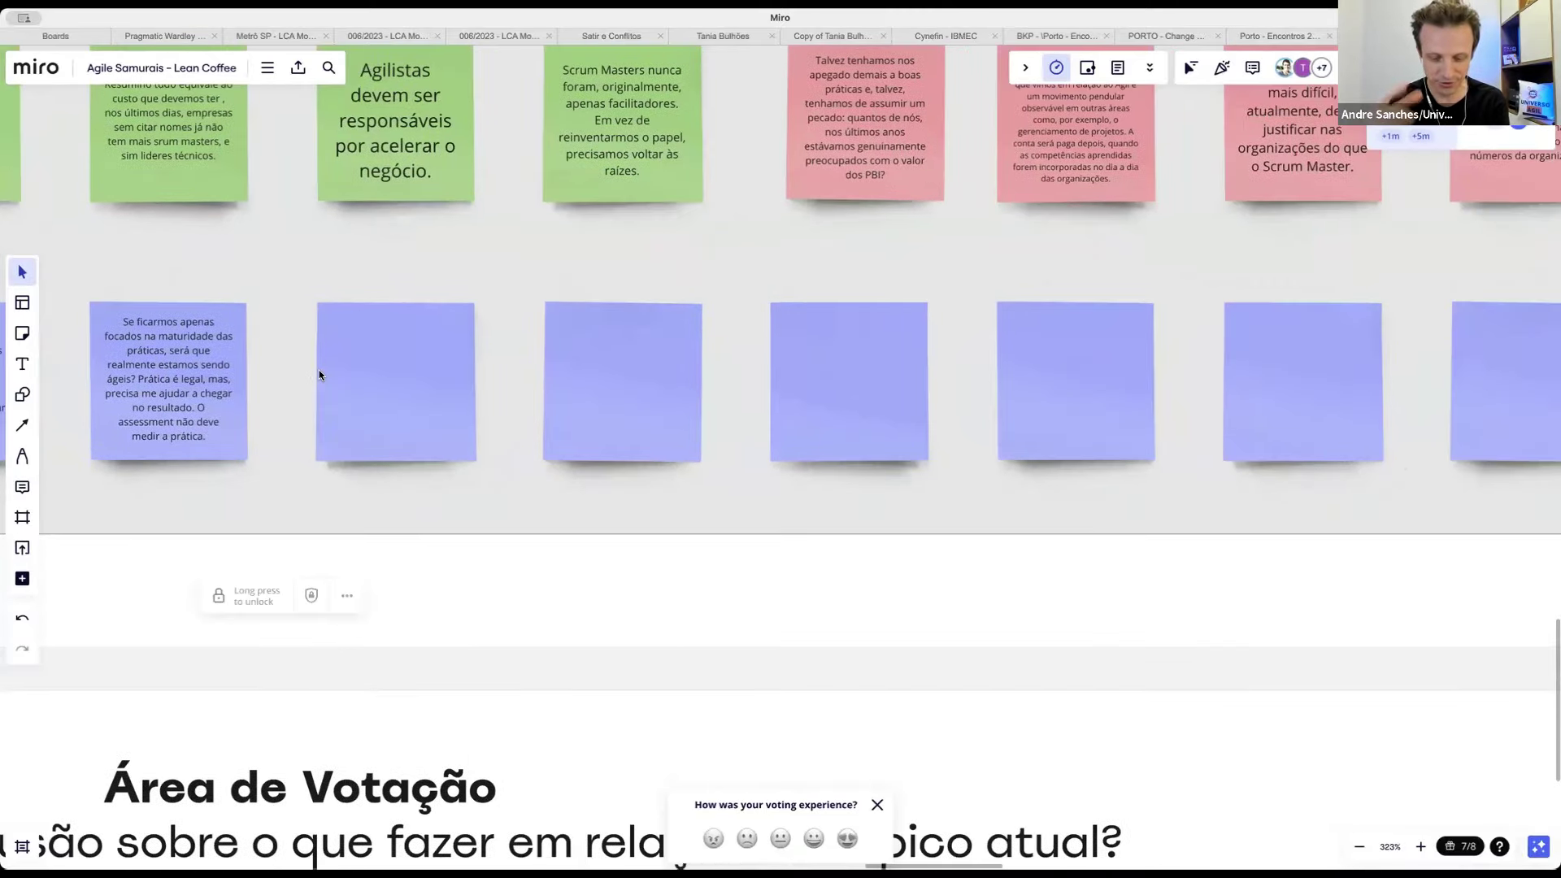
{"action": "scroll", "coordinate": [319, 375], "scroll_direction": "up", "scroll_amount": 2}
{"action": "scroll", "coordinate": [331, 377], "scroll_direction": "left", "scroll_amount": 2}
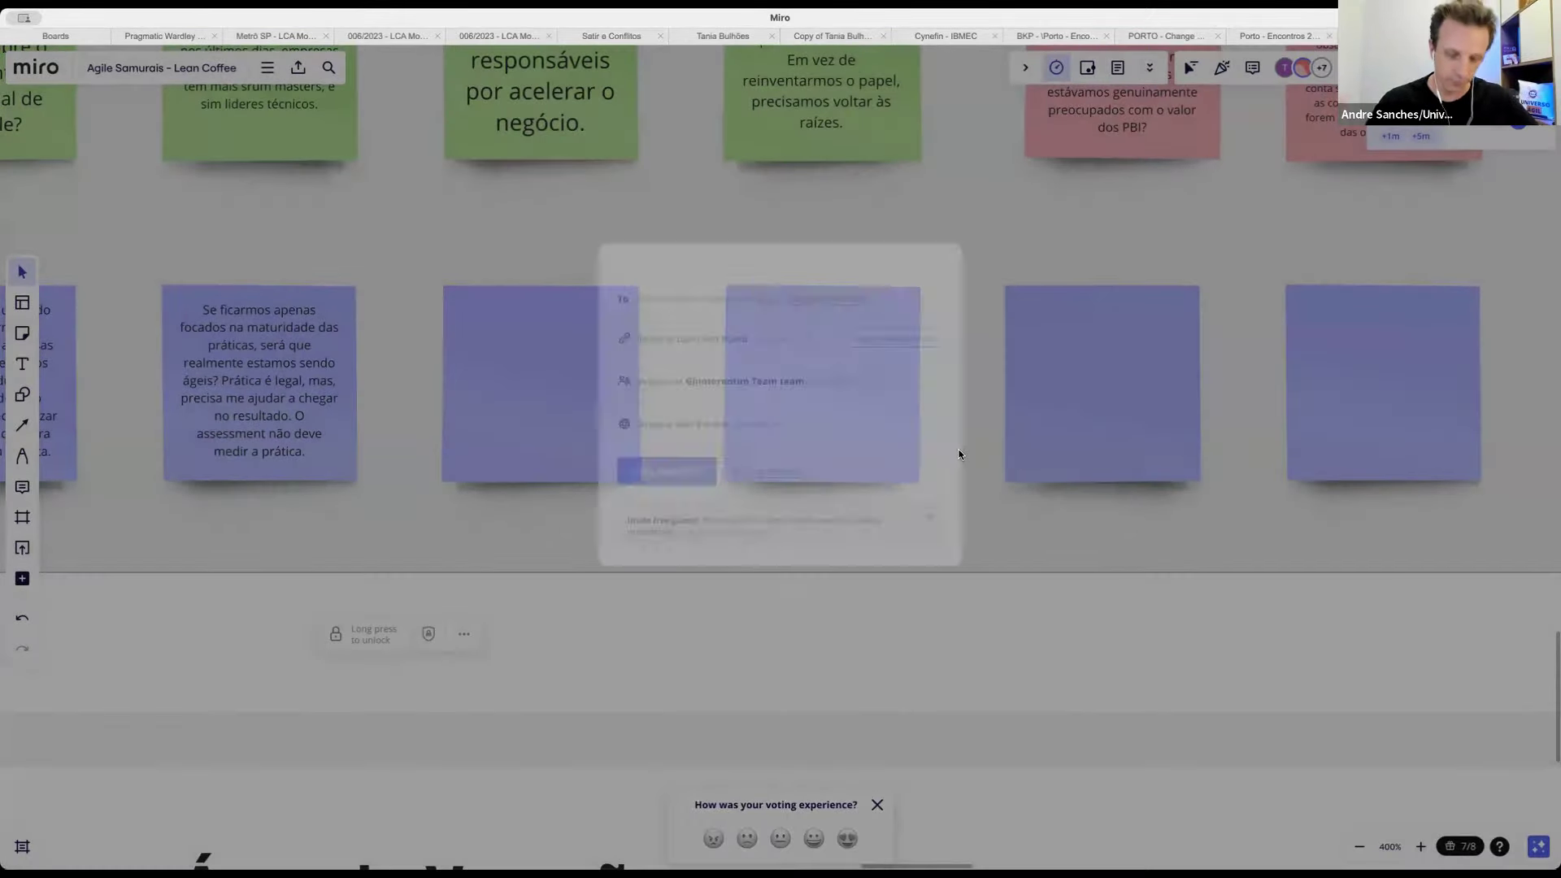
{"action": "left_click", "coordinate": [680, 488]}
{"action": "left_click", "coordinate": [1241, 521]}
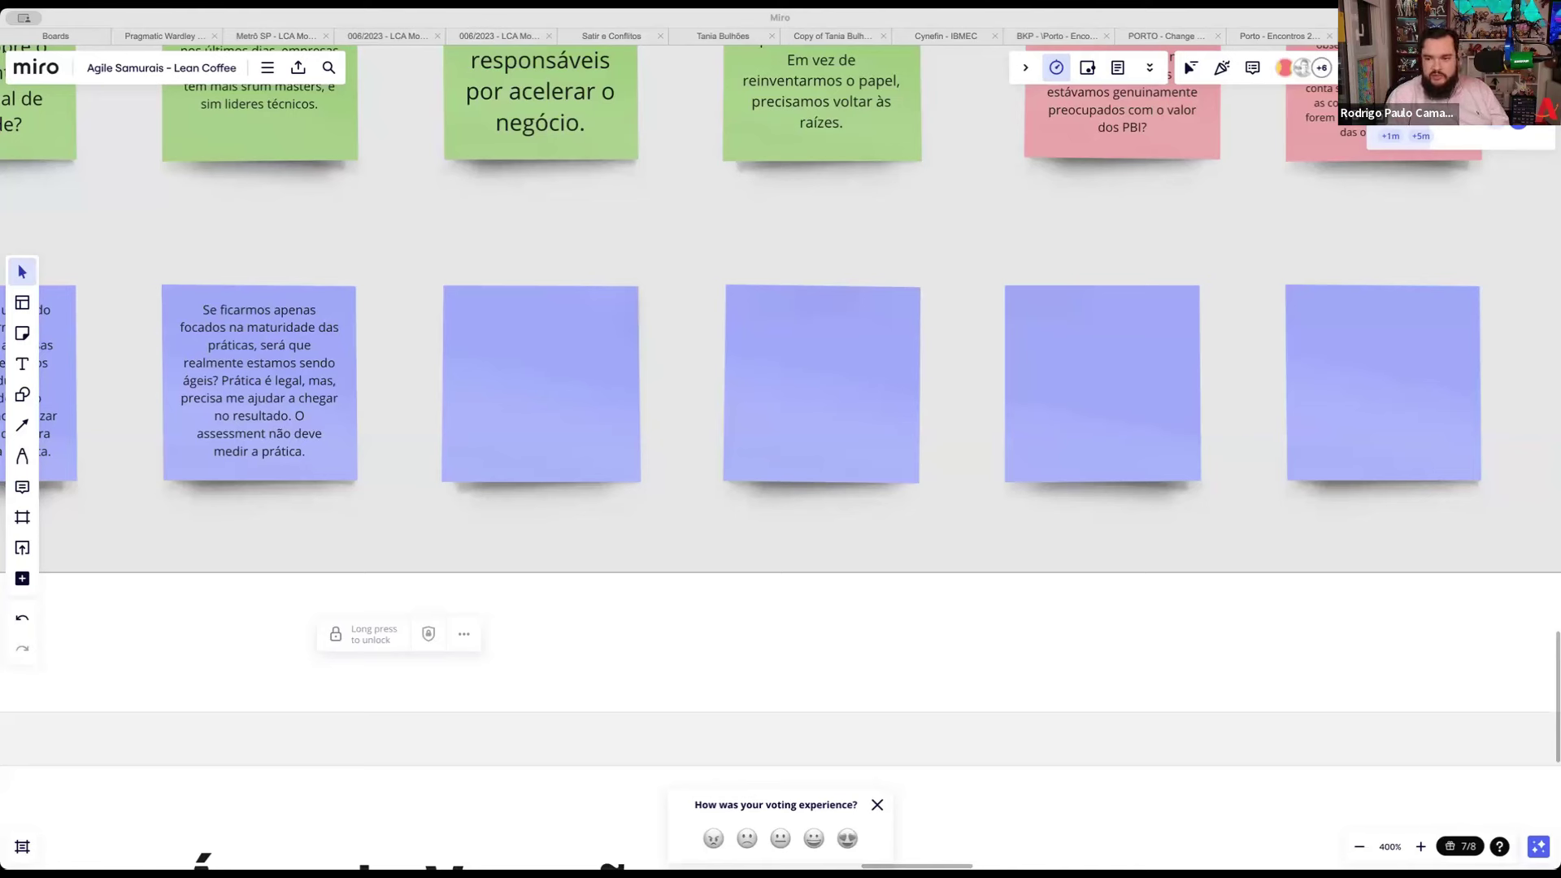
Step: Switch to the Scrum Checklist PDF in Acrobat, hide the tools pane, and enlarge the page until its text is readable
{"action": "key", "text": "super+Tab"}
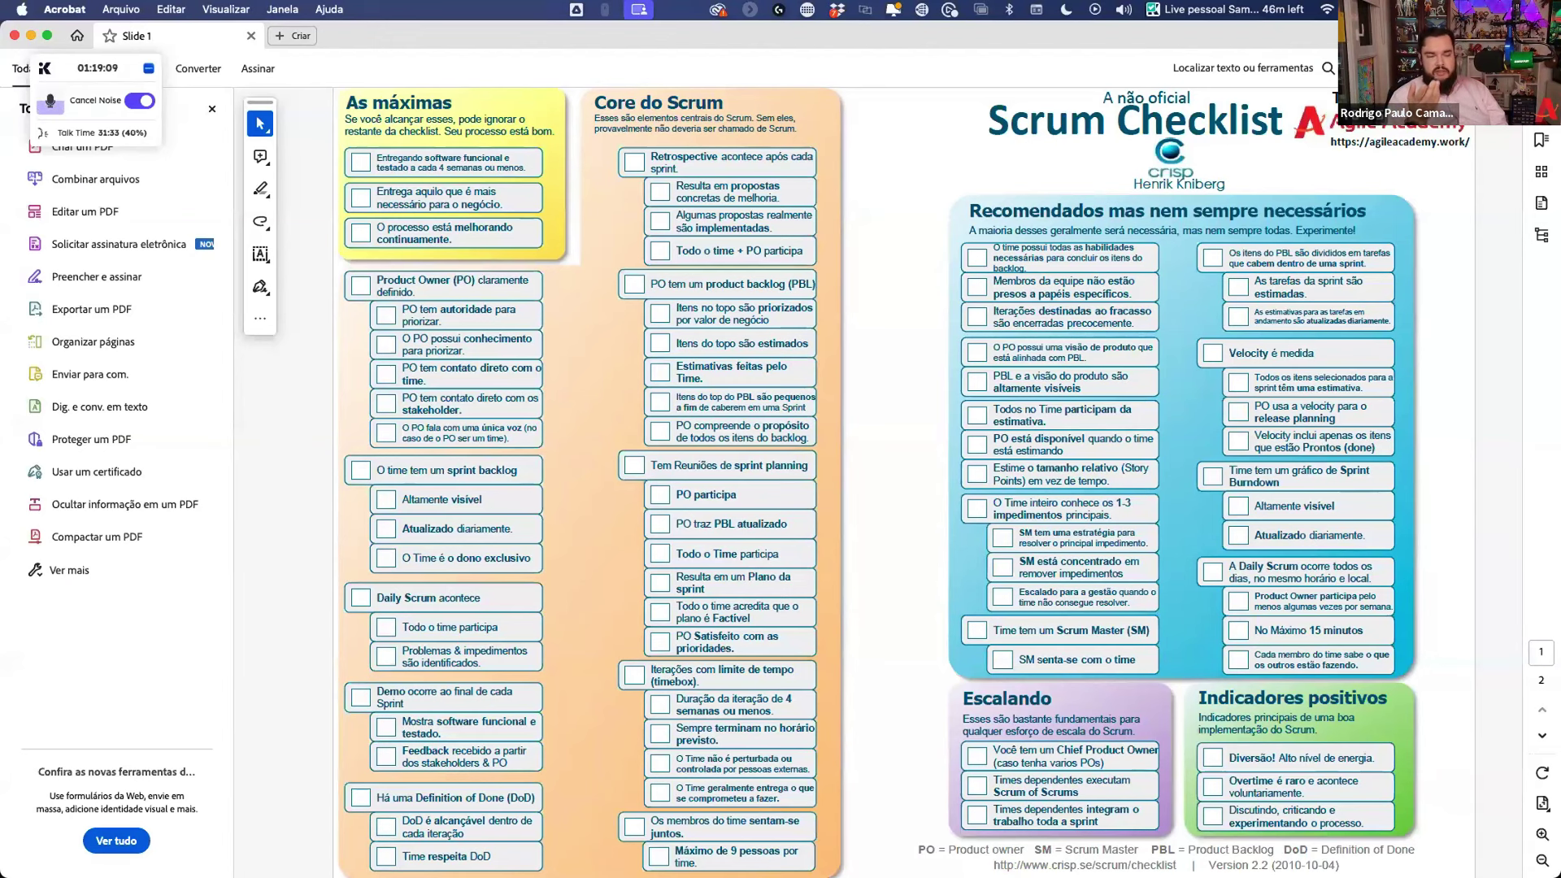
{"action": "left_click", "coordinate": [211, 111]}
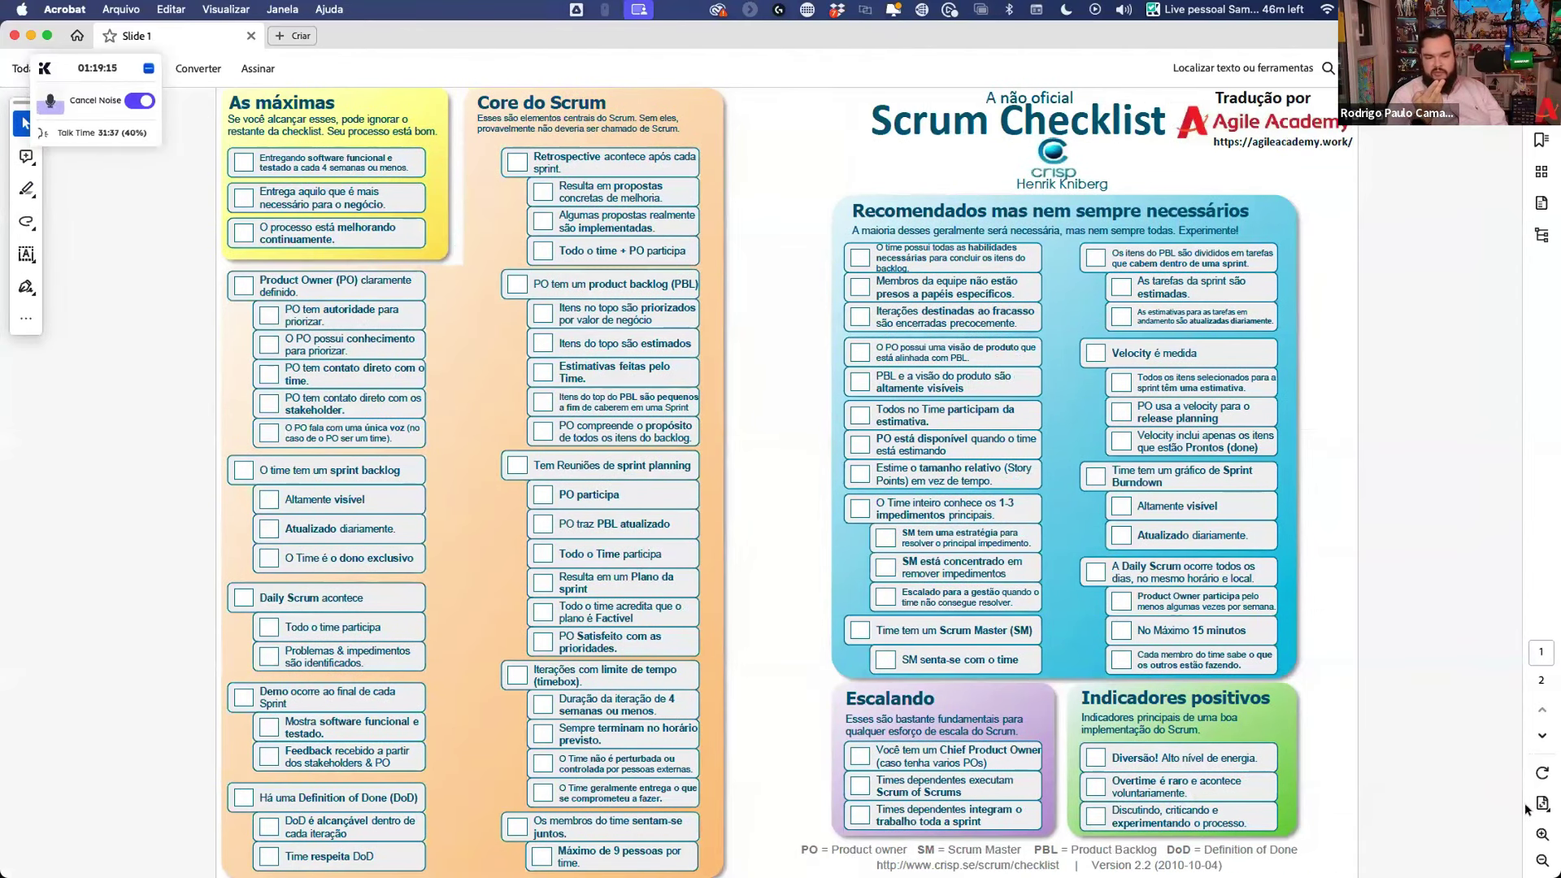
{"action": "left_click", "coordinate": [1543, 834]}
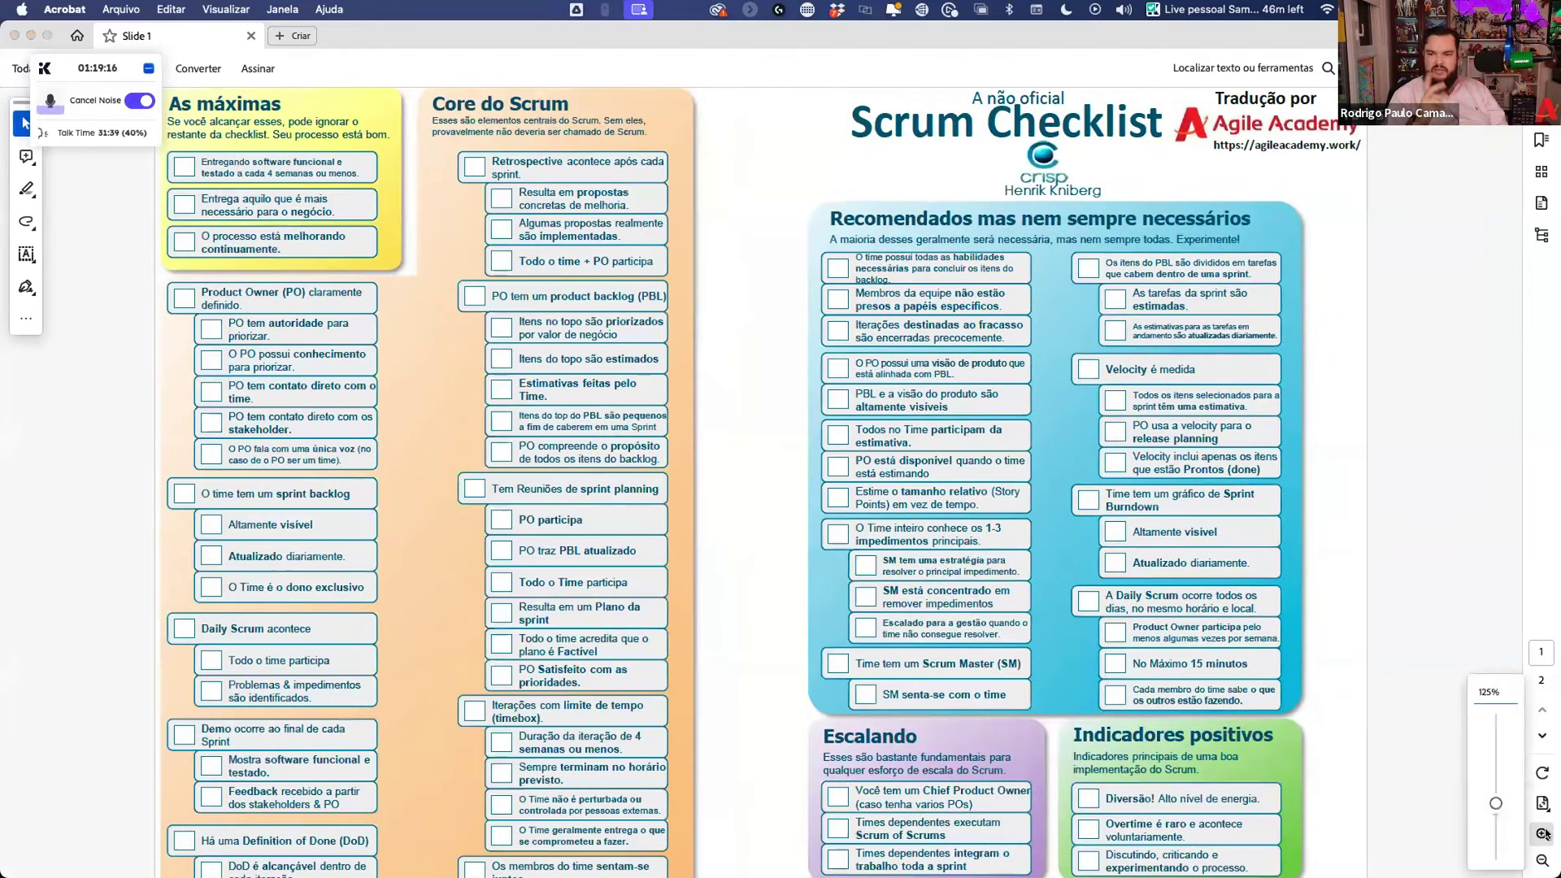
{"action": "left_click", "coordinate": [1543, 835]}
{"action": "left_click", "coordinate": [1543, 834]}
{"action": "left_click", "coordinate": [1543, 835]}
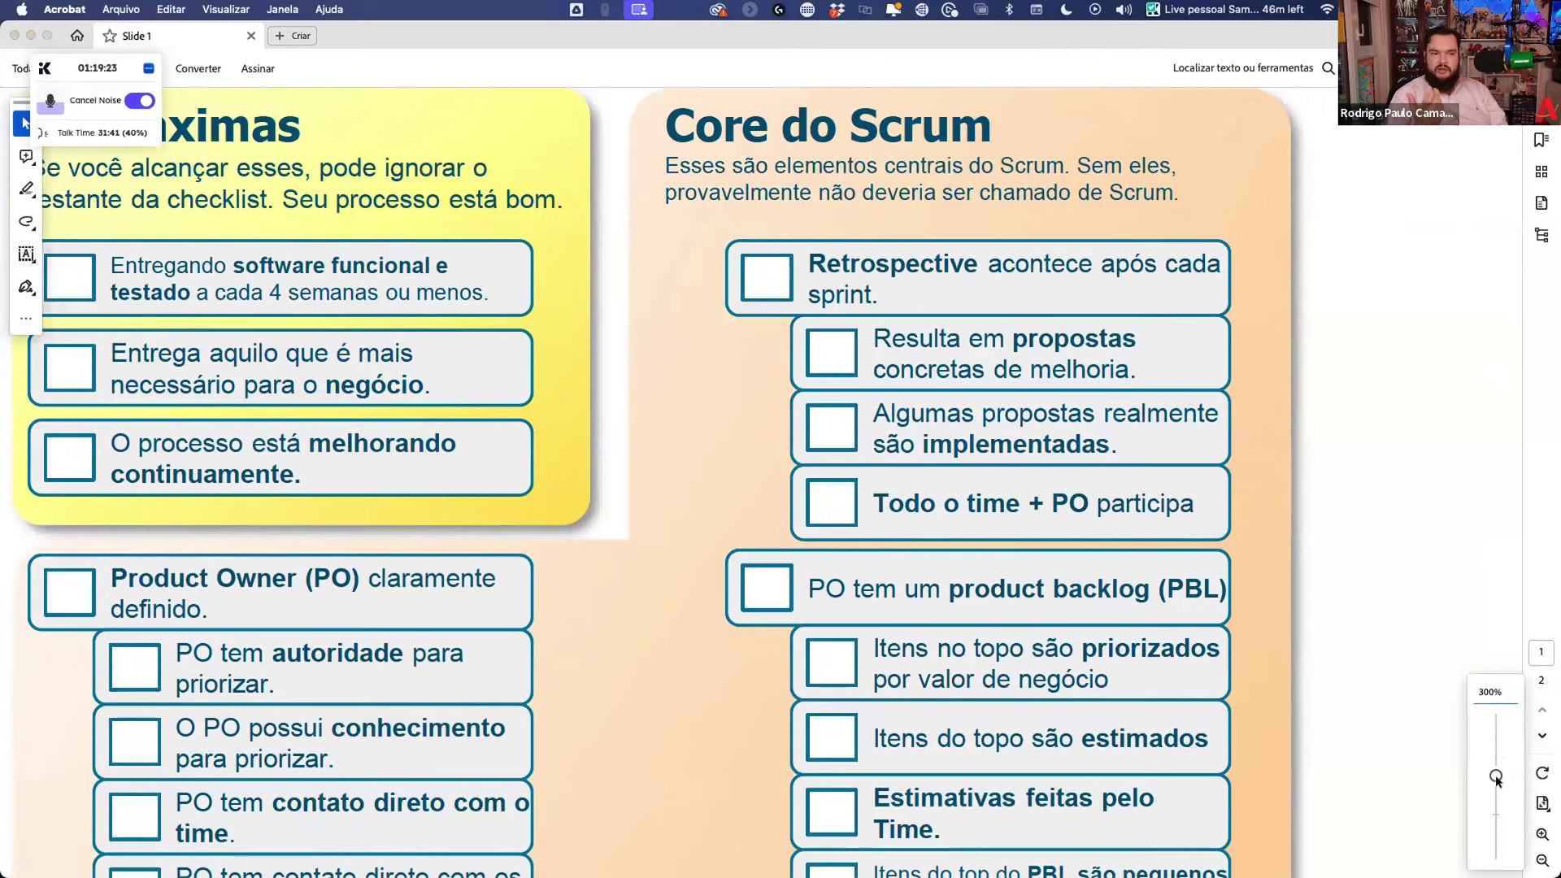
{"action": "left_click_drag", "start_coordinate": [1496, 776], "coordinate": [1497, 782]}
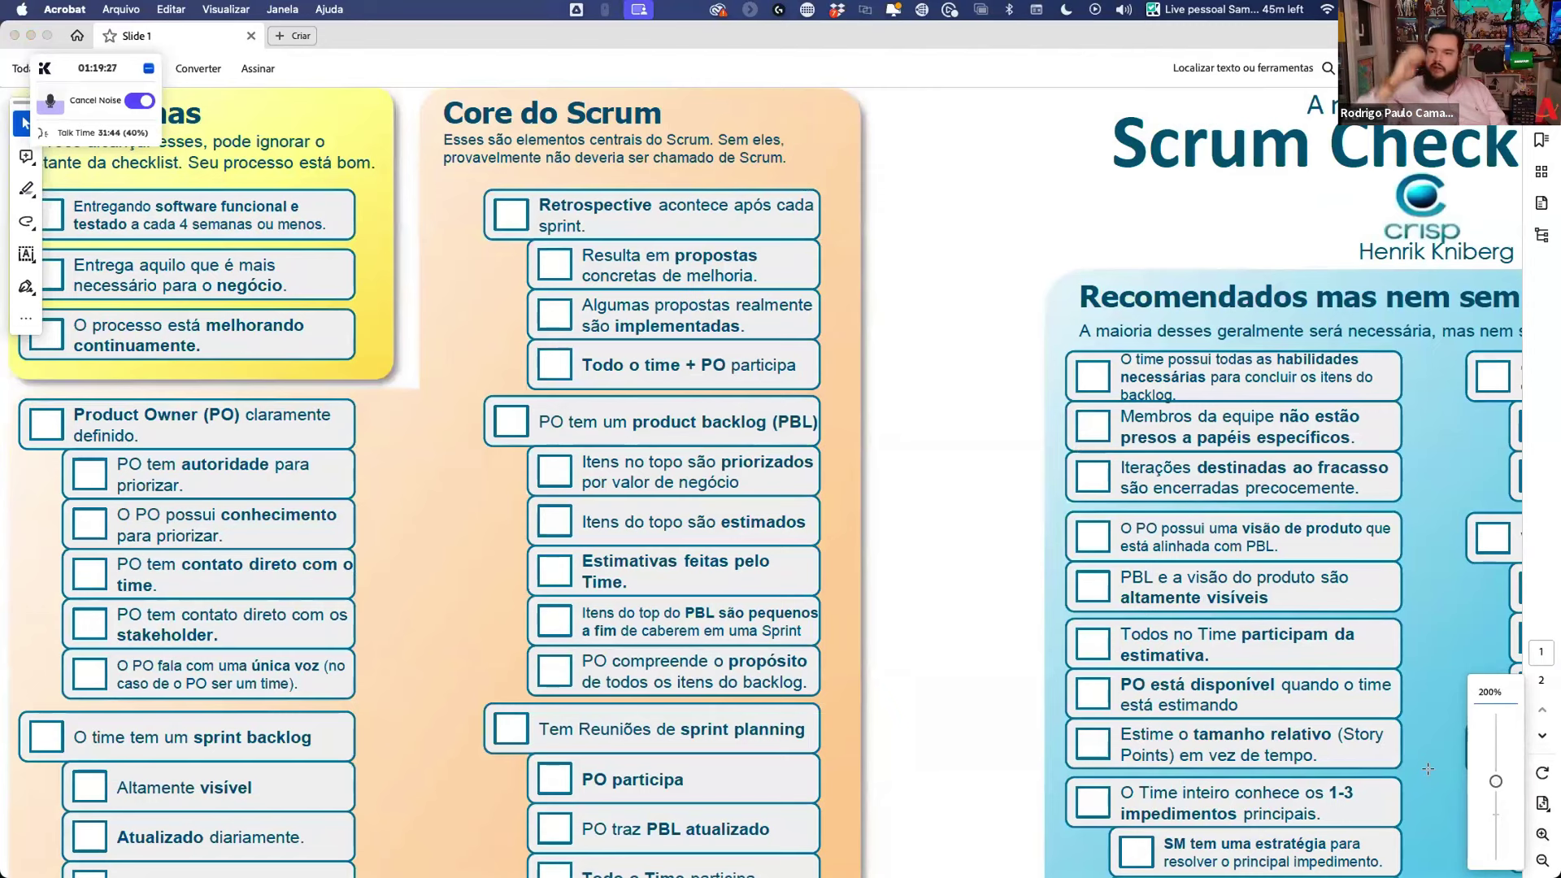
{"action": "left_click_drag", "start_coordinate": [1495, 781], "coordinate": [1496, 787]}
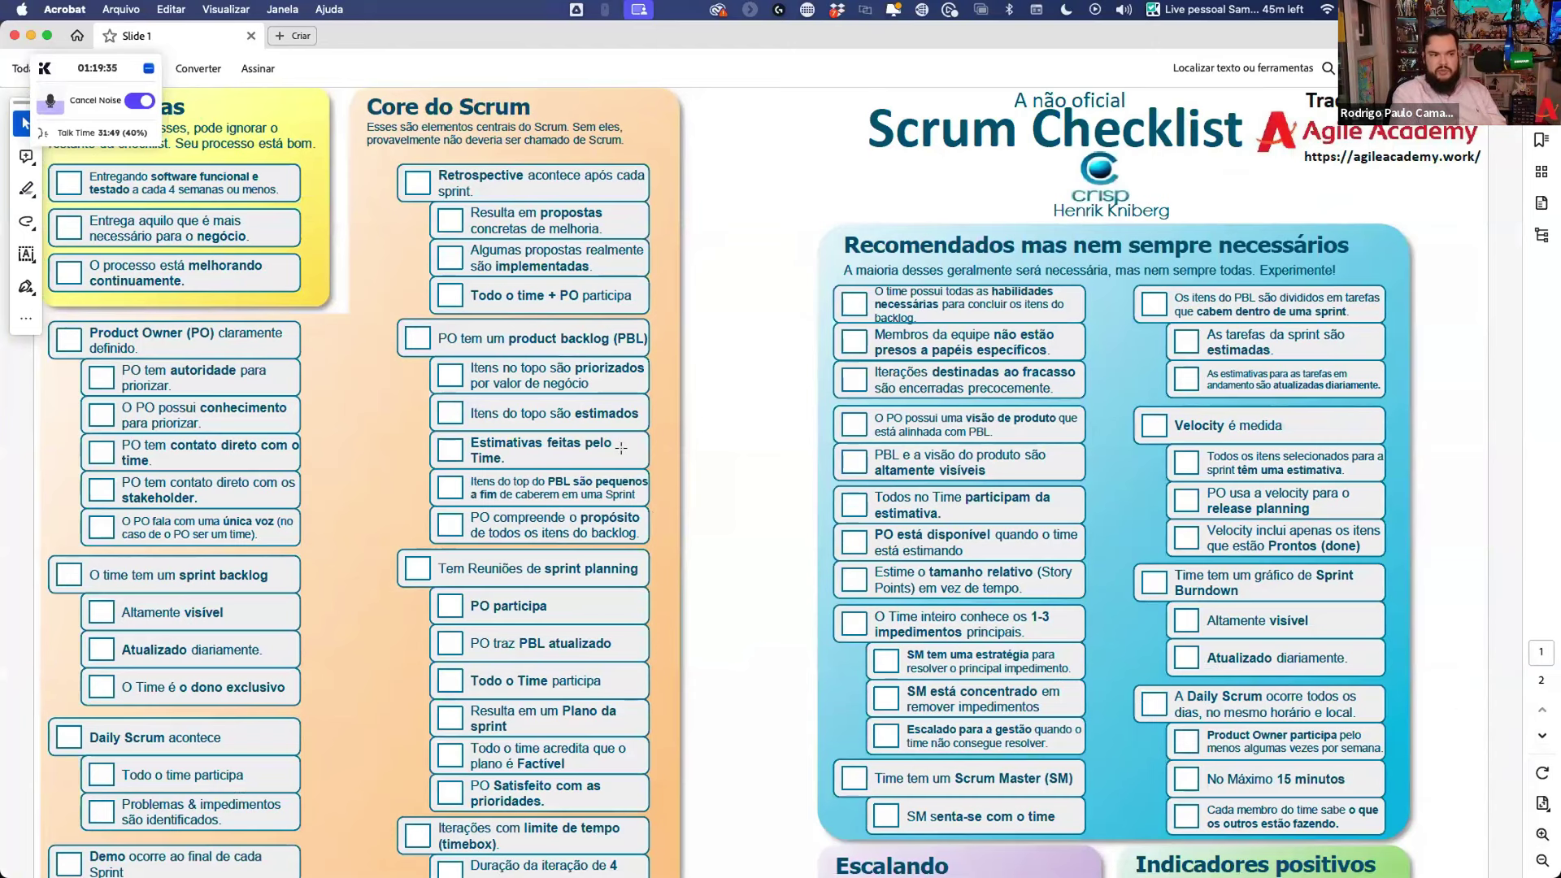
Step: Examine the Scrum Checklist's items on page 1 and its usage guidance on page 2
{"action": "scroll", "coordinate": [621, 448], "scroll_direction": "down", "scroll_amount": 5}
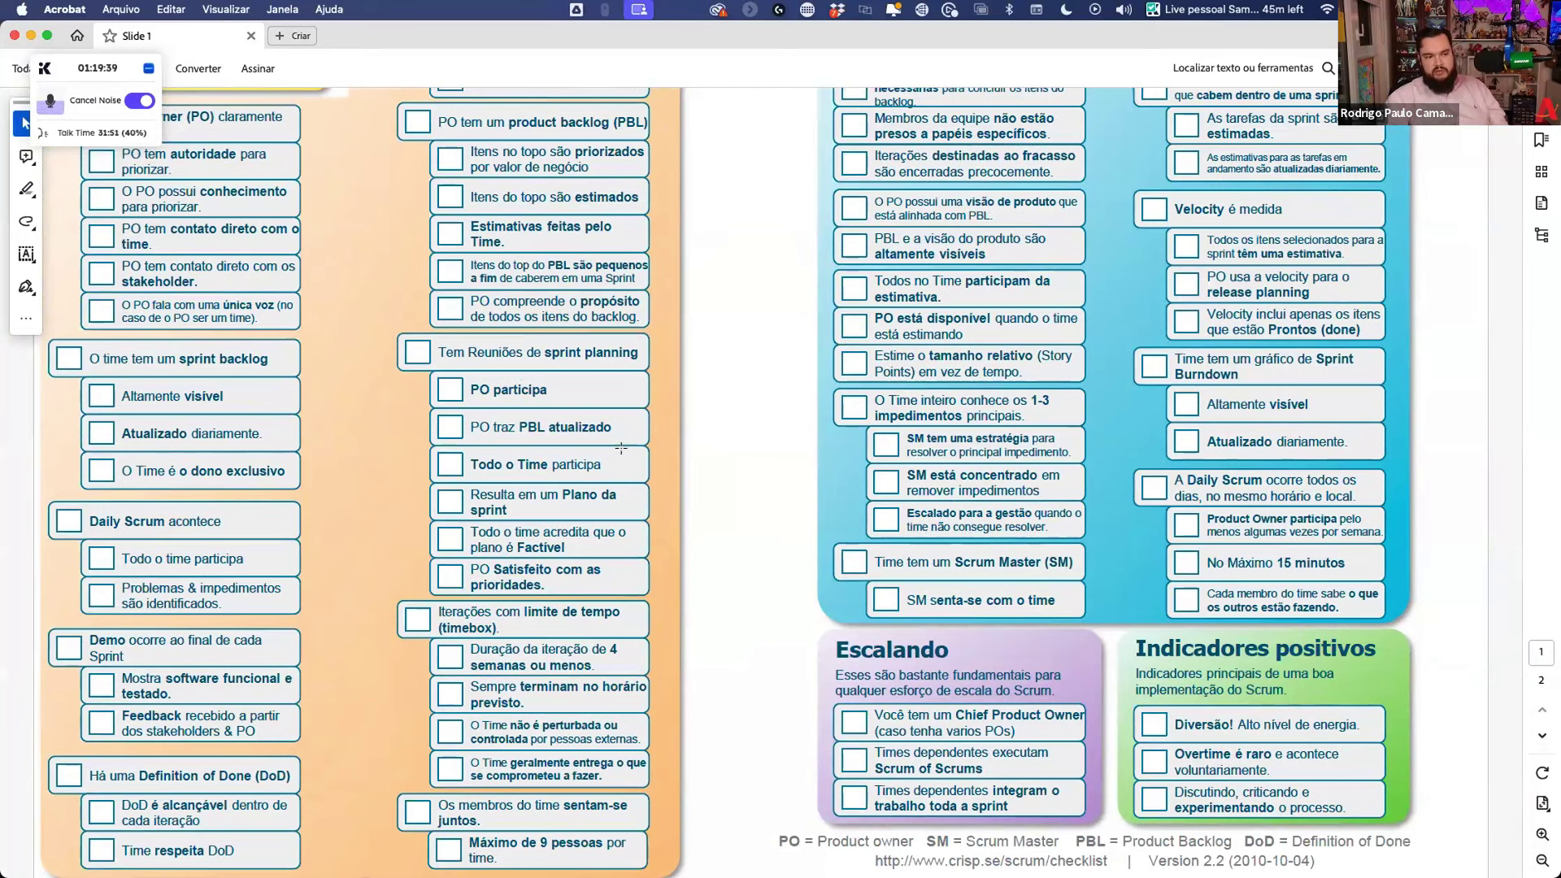
{"action": "scroll", "coordinate": [621, 448], "scroll_direction": "up", "scroll_amount": 4}
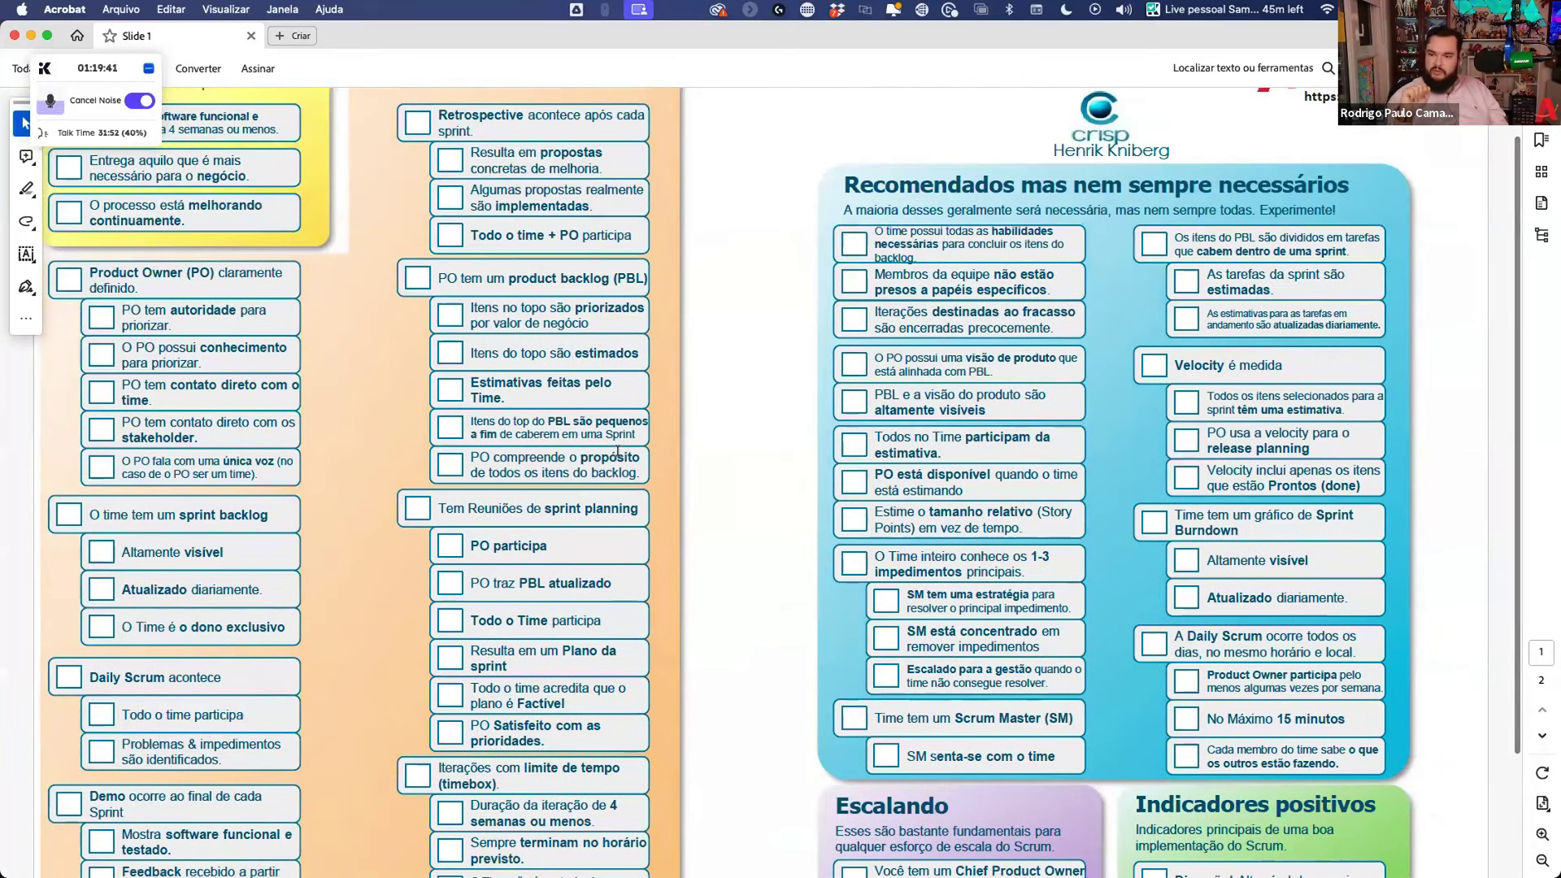
{"action": "scroll", "coordinate": [618, 451], "scroll_direction": "up", "scroll_amount": 2}
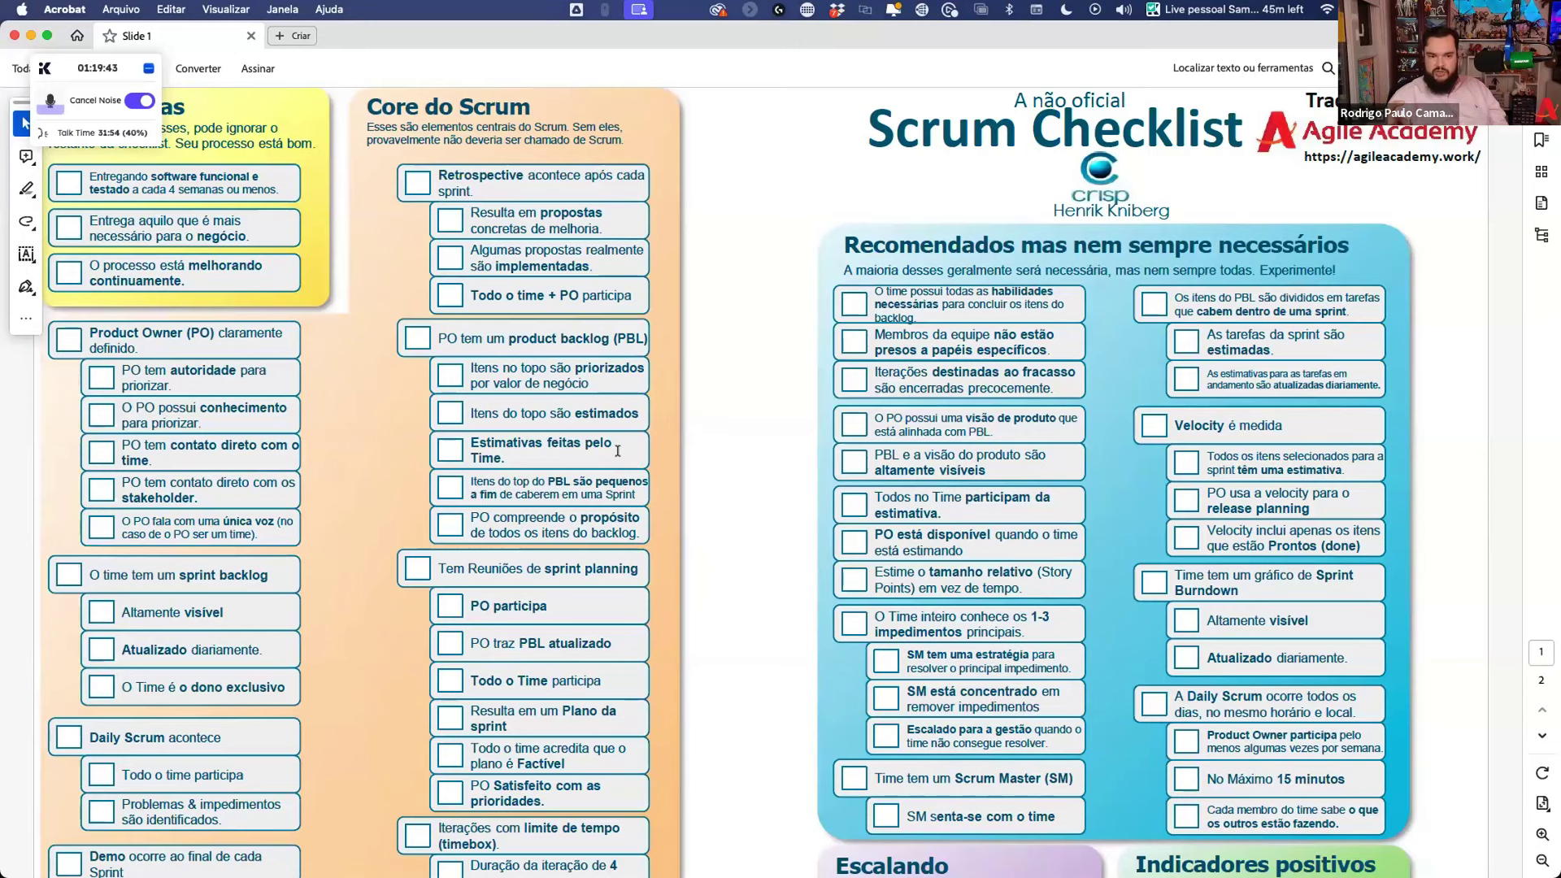
{"action": "scroll", "coordinate": [819, 598], "scroll_direction": "down", "scroll_amount": 5}
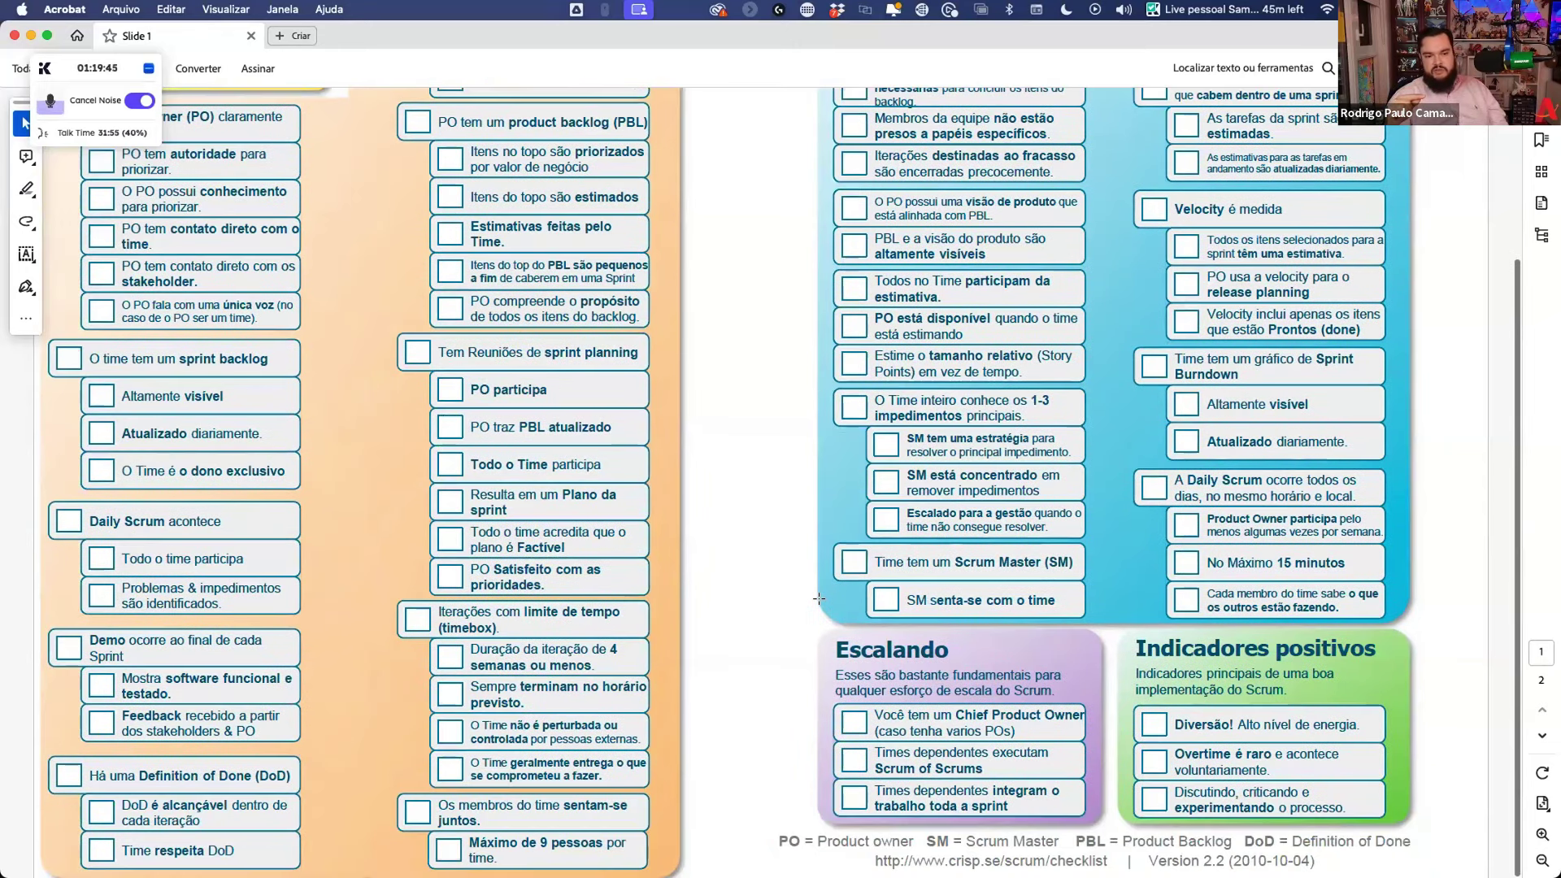
{"action": "scroll", "coordinate": [819, 598], "scroll_direction": "down", "scroll_amount": 20}
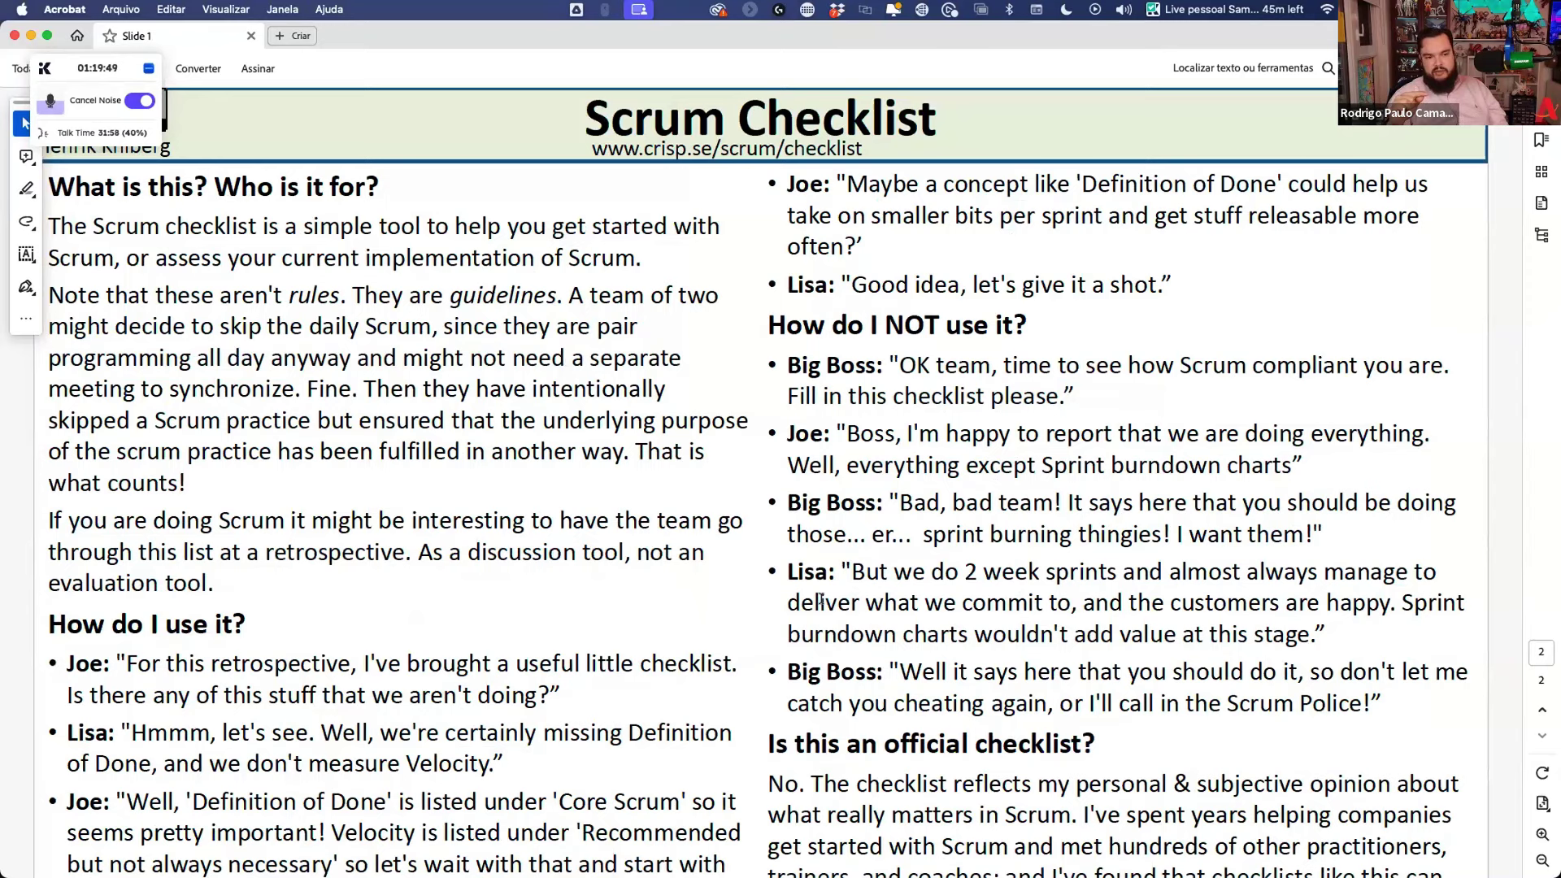
{"action": "scroll", "coordinate": [821, 600], "scroll_direction": "down", "scroll_amount": 5}
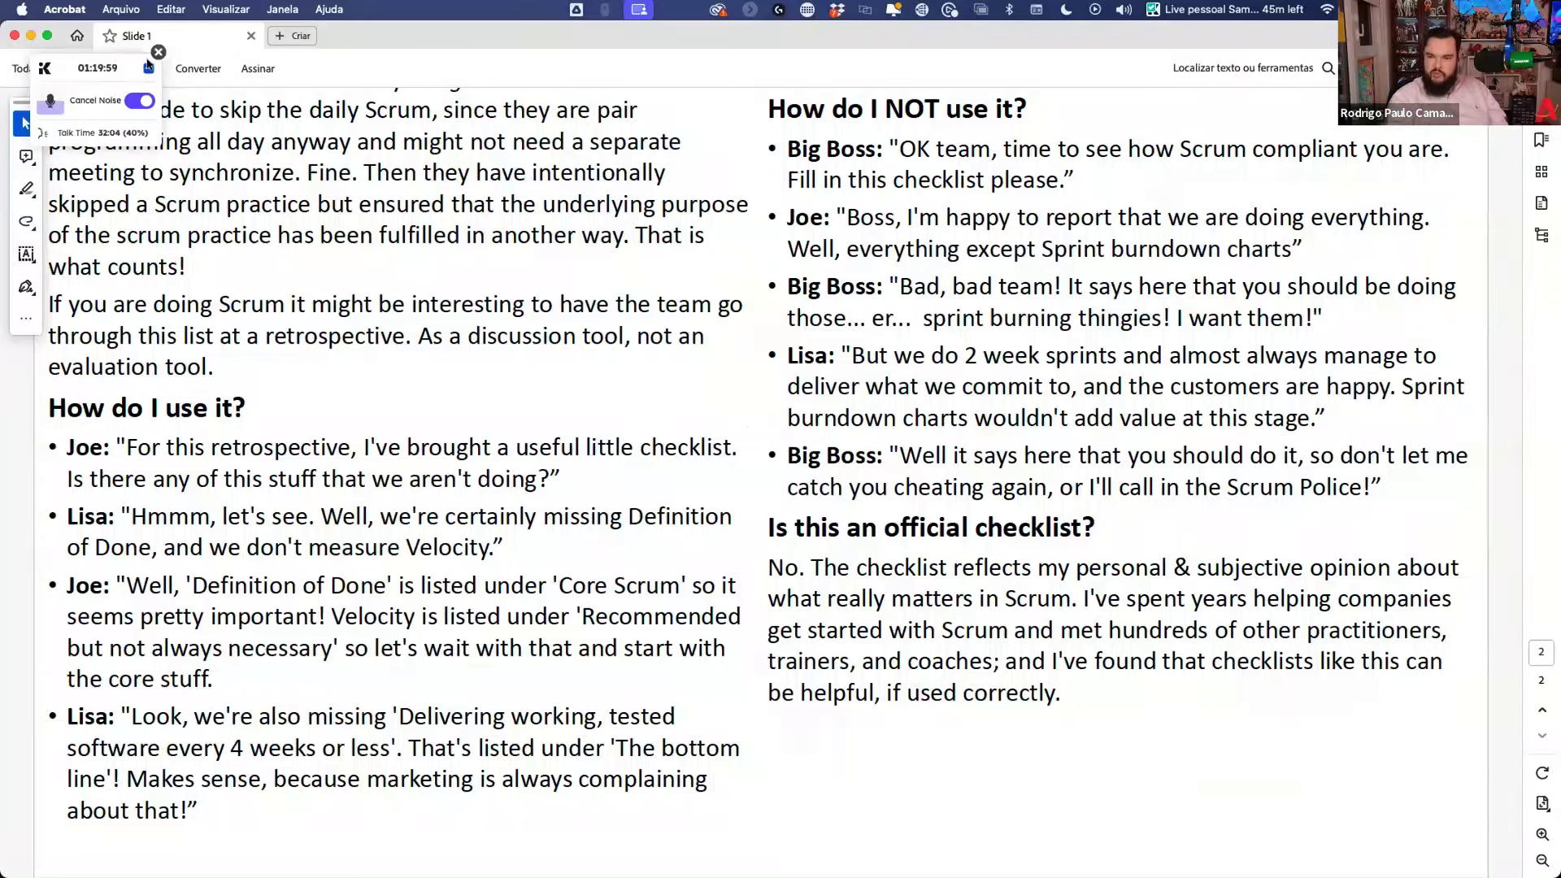
Step: Close the floating noise-cancellation widget covering the document and return to the top of the checklist's first page
{"action": "left_click", "coordinate": [158, 52]}
{"action": "left_click", "coordinate": [158, 51]}
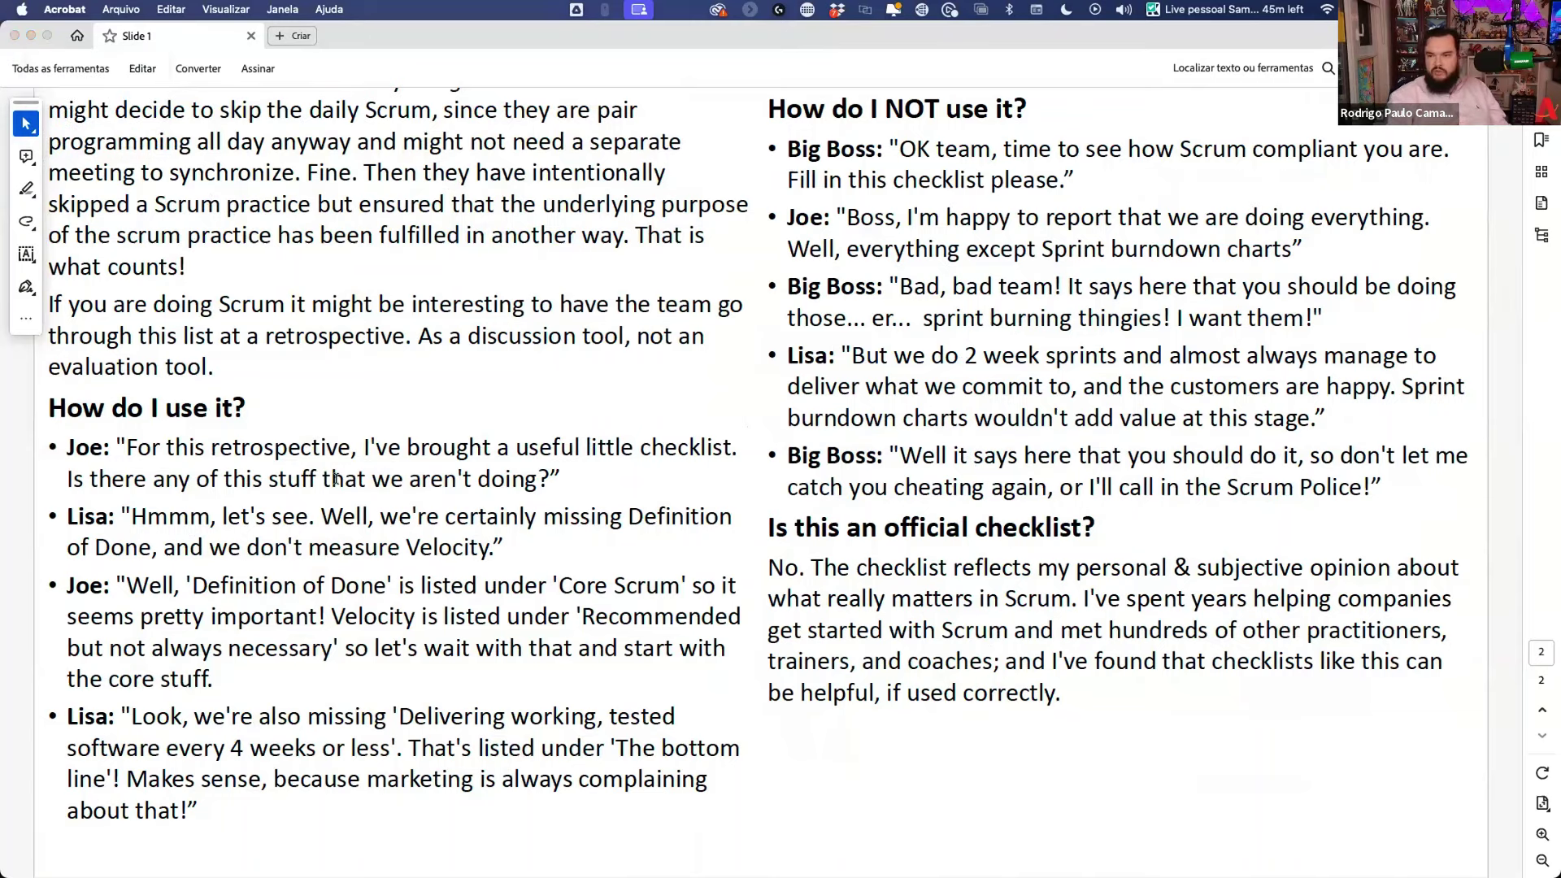
{"action": "scroll", "coordinate": [336, 479], "scroll_direction": "up", "scroll_amount": 10}
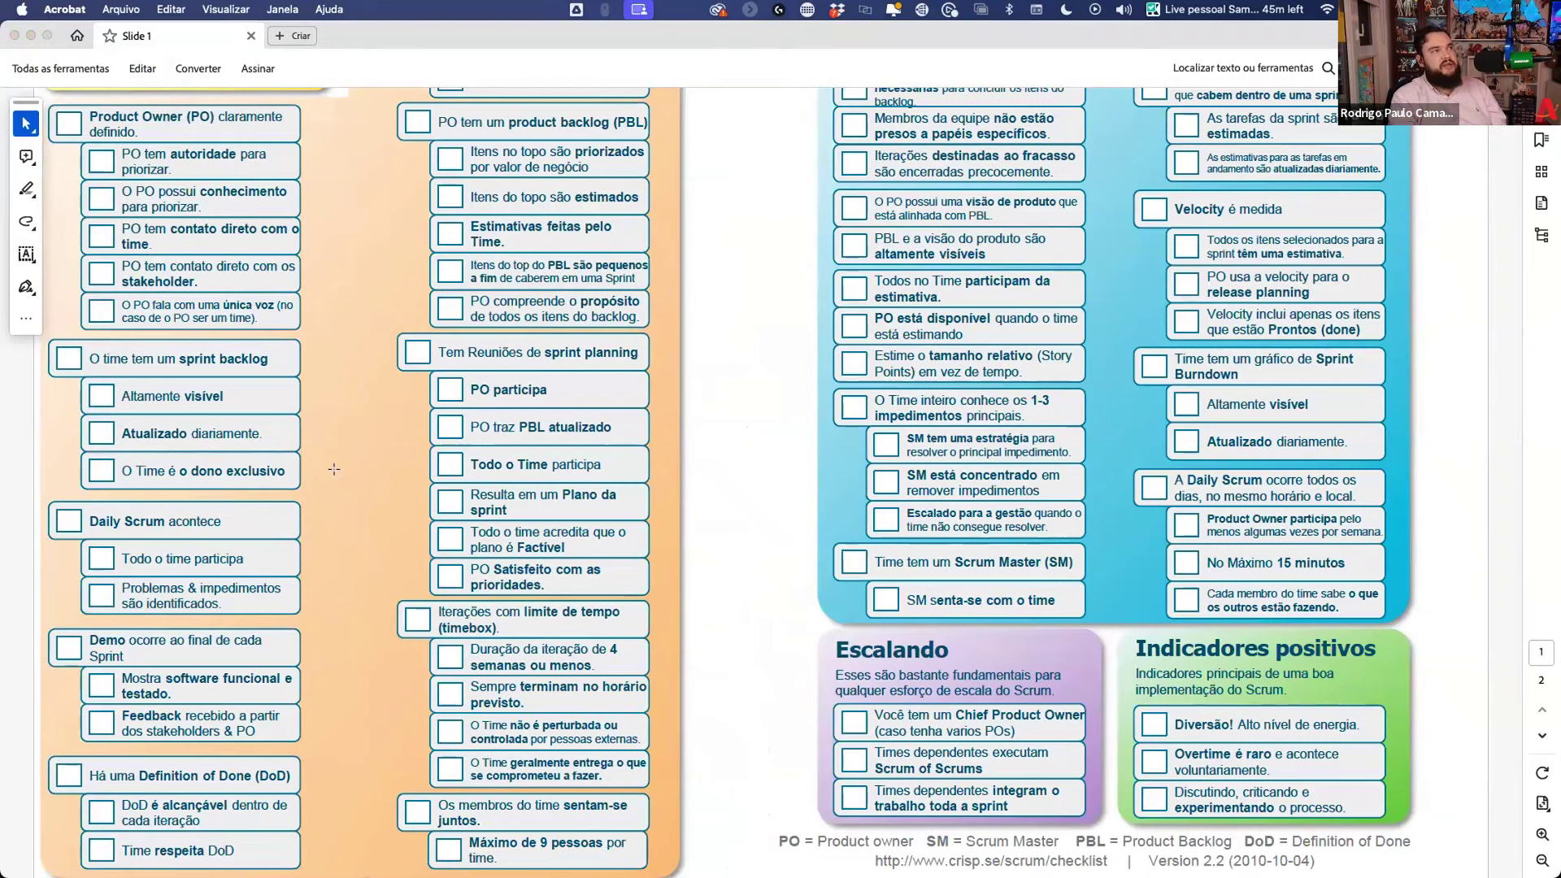
{"action": "scroll", "coordinate": [333, 469], "scroll_direction": "up", "scroll_amount": 4}
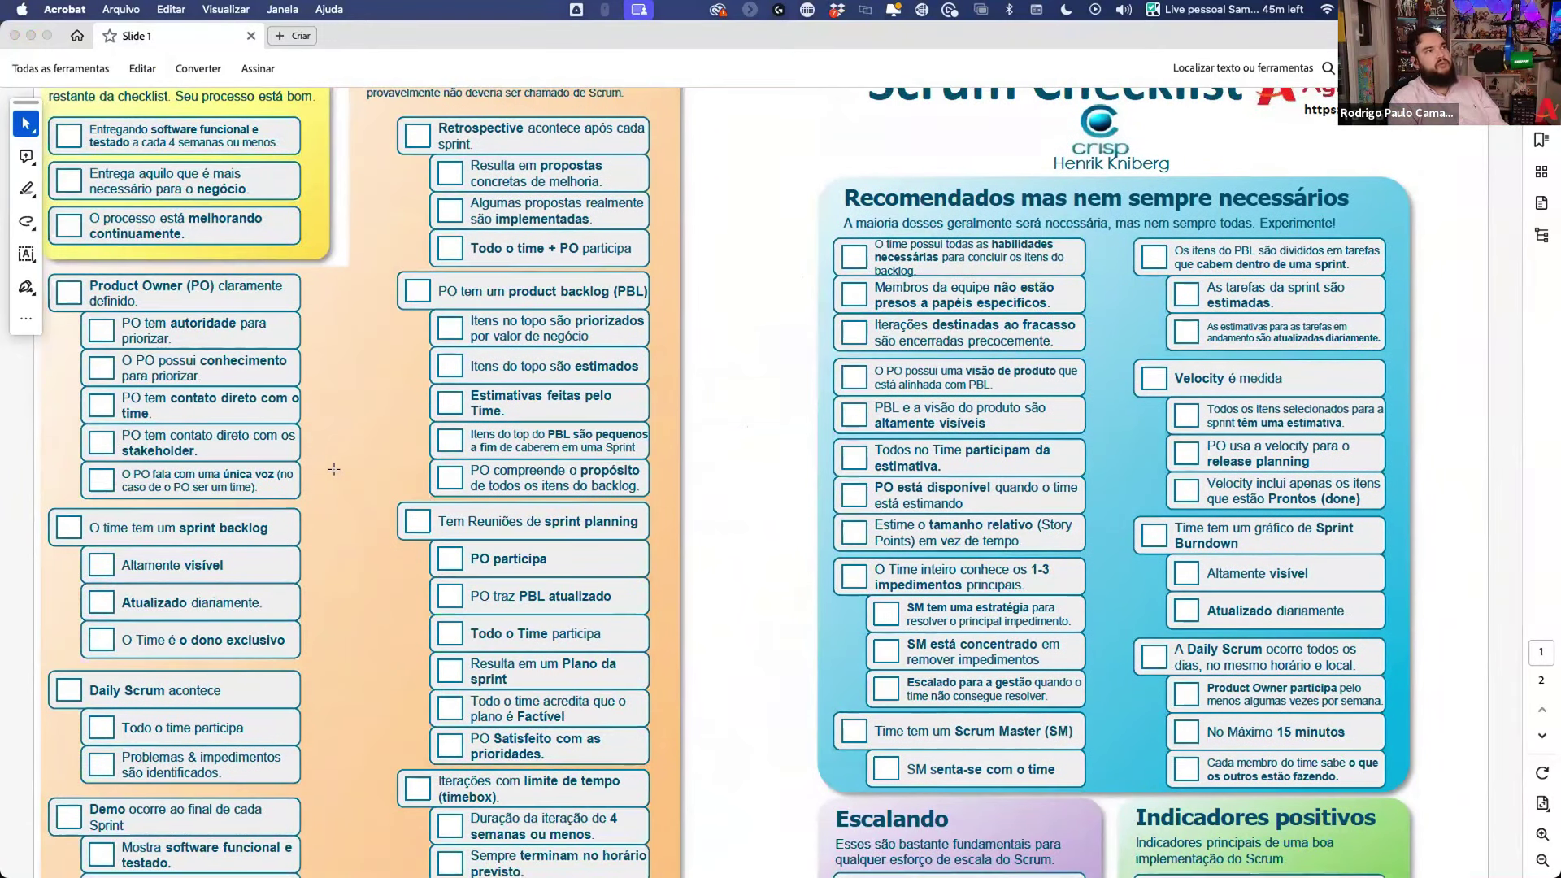
{"action": "scroll", "coordinate": [333, 469], "scroll_direction": "up", "scroll_amount": 1}
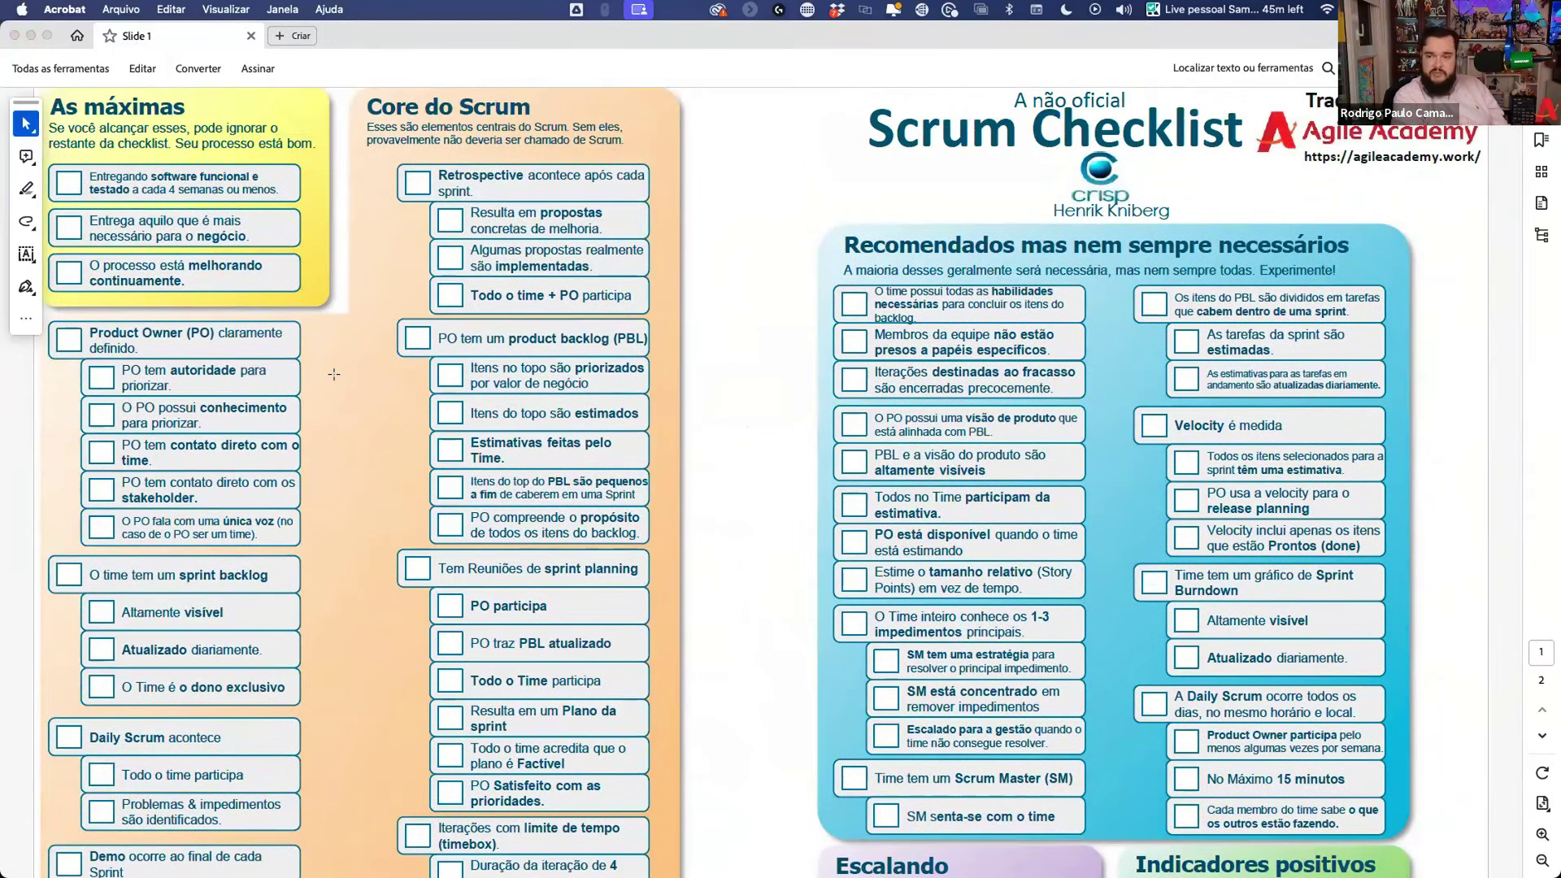